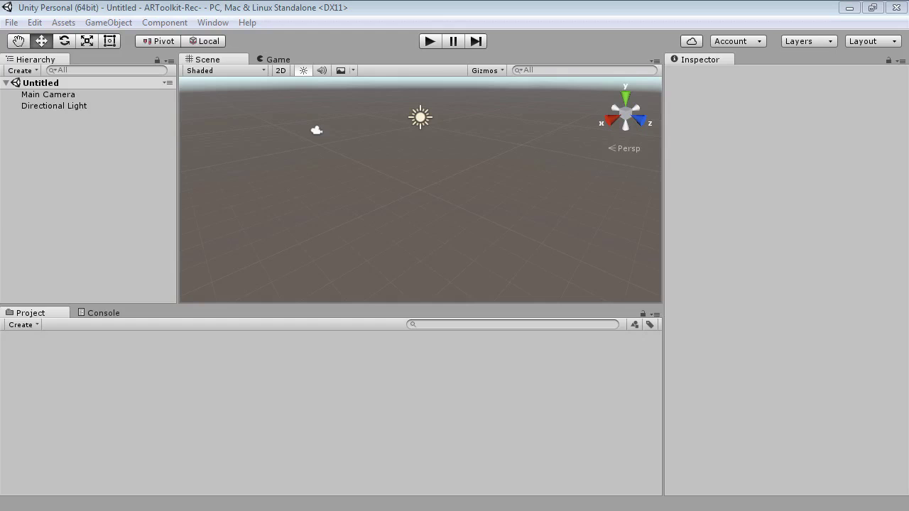
- Import the full contents of ARUnity5-5.3.2.unitypackage from the ARToolkit folder into the project
left_click_drag(907, 206, 490, 91)
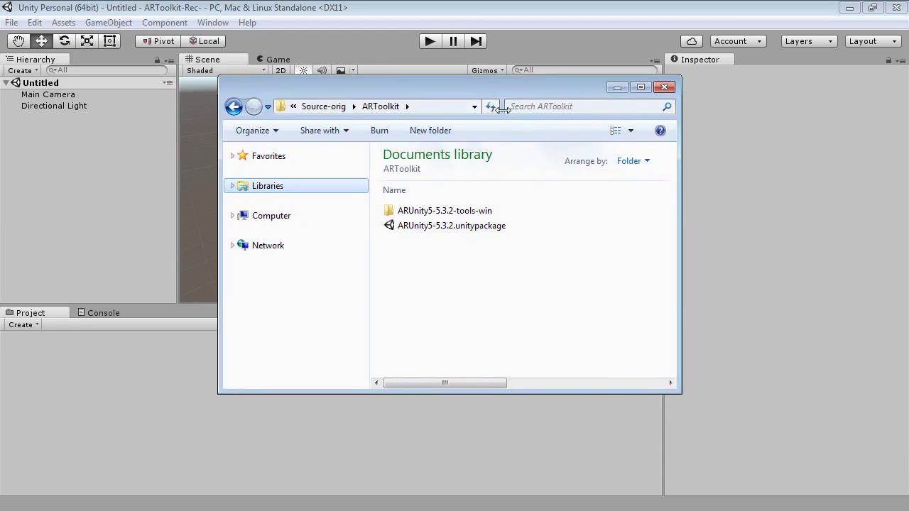
double_click(438, 228)
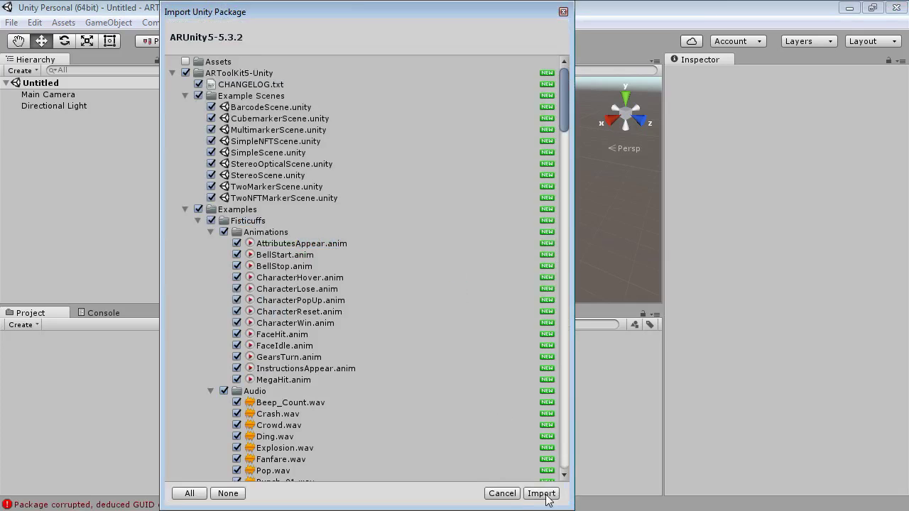
left_click(541, 493)
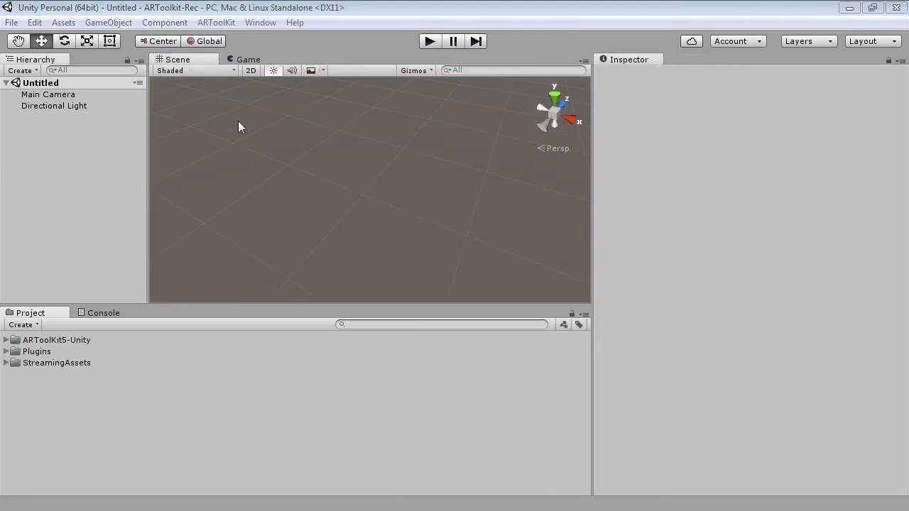
- Delete the Directional Light and create an empty game object named ARToolkit in the scene
left_click(52, 107)
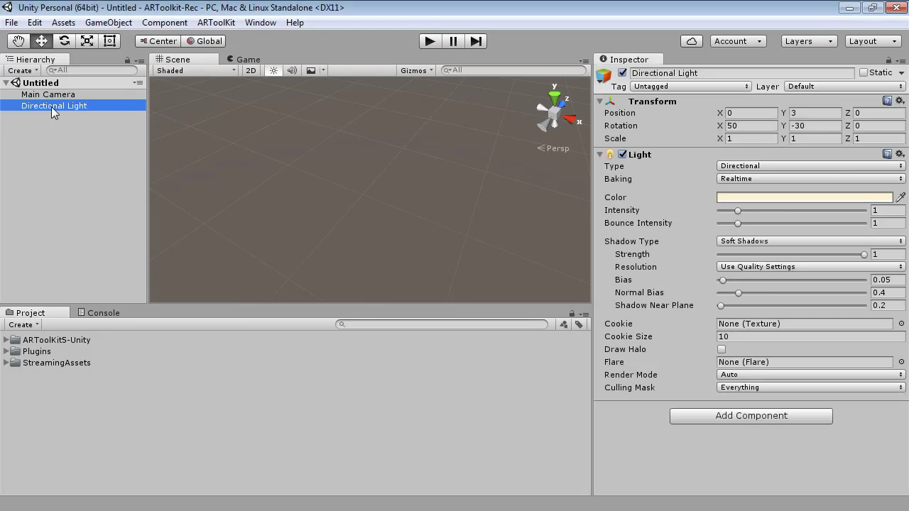
key("Delete")
right_click(42, 83)
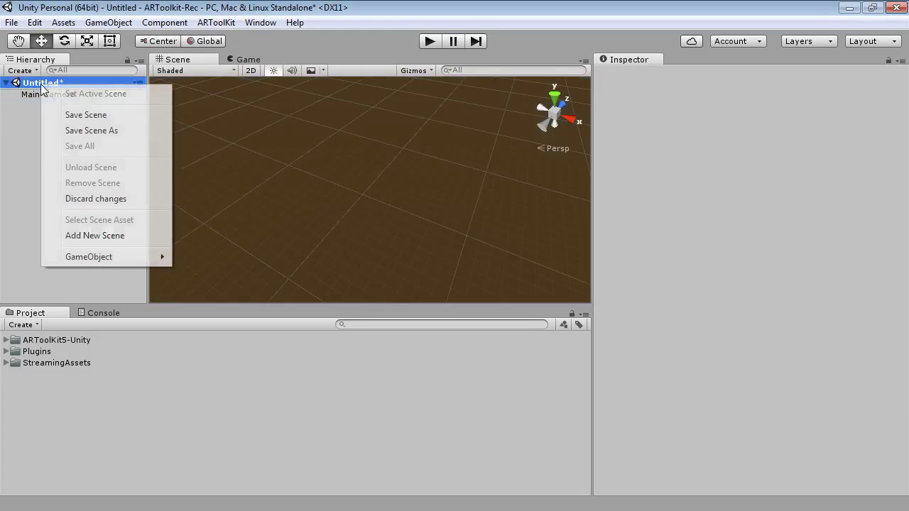
mouse_move(127, 256)
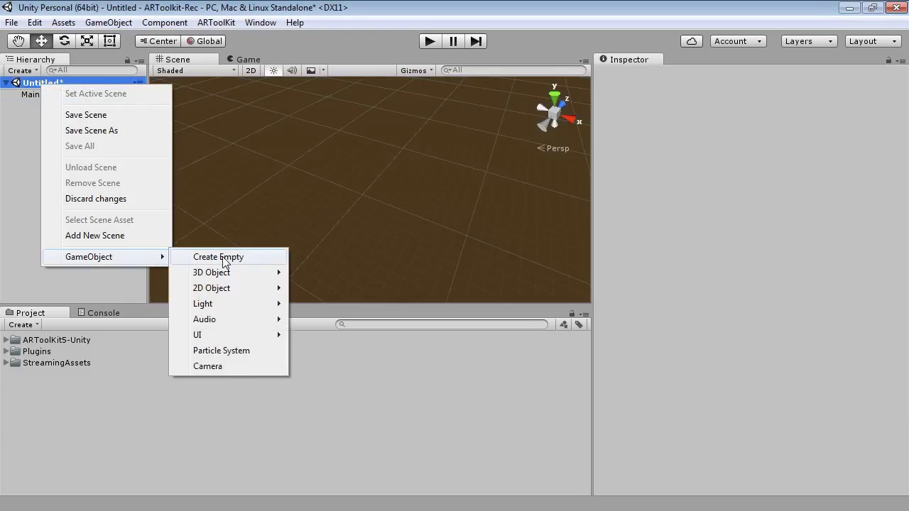
left_click(223, 257)
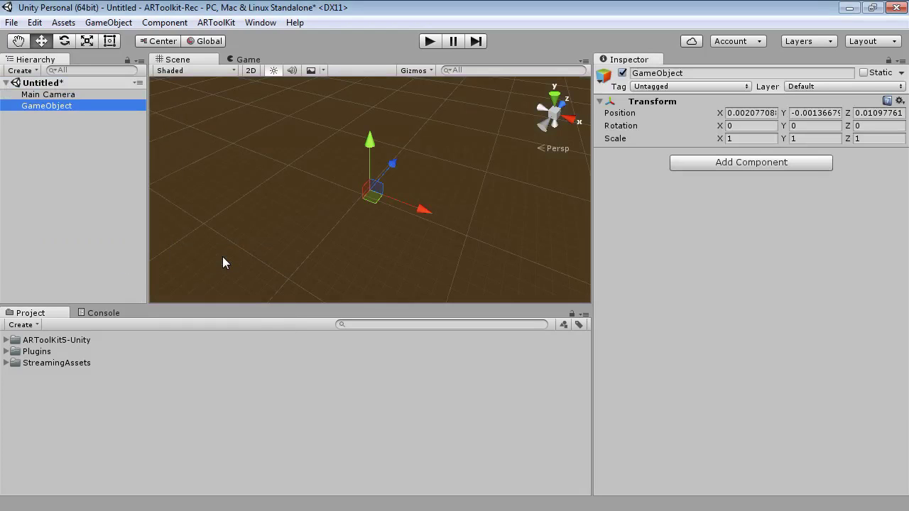
right_click(51, 113)
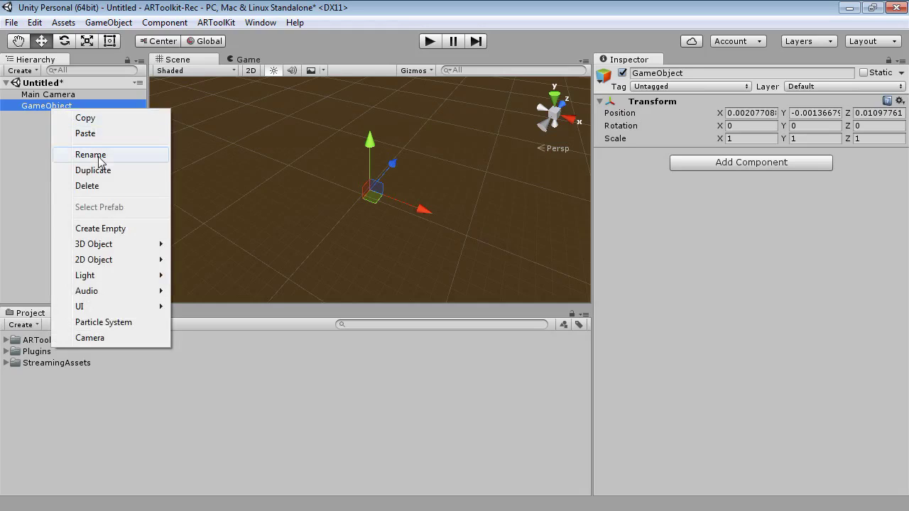
left_click(98, 156)
type("ARToolkit")
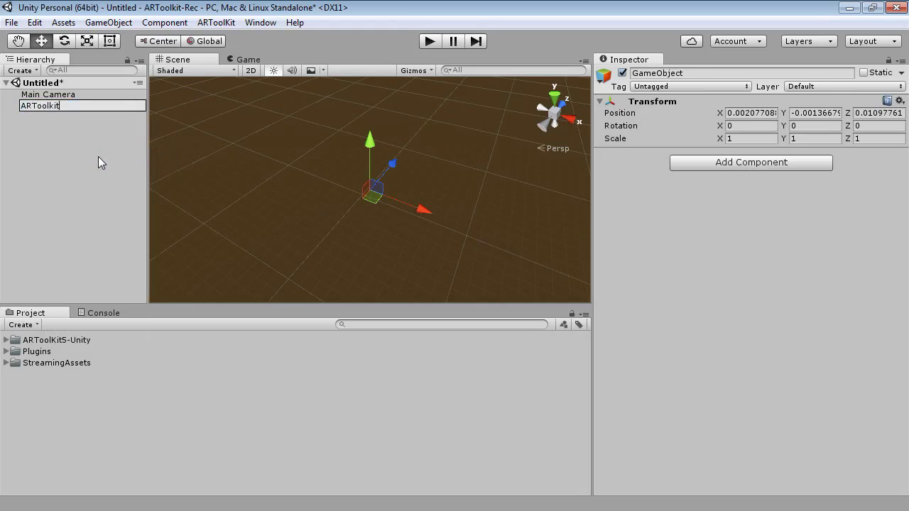
key("Return")
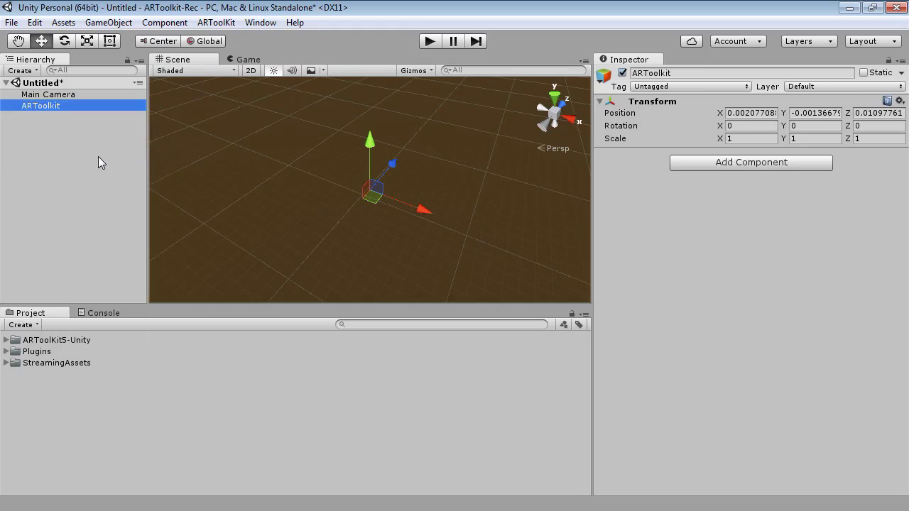
- Attach the ARController script from the Scripts folder of ARToolKit5-Unity to the ARToolkit object
left_click(6, 340)
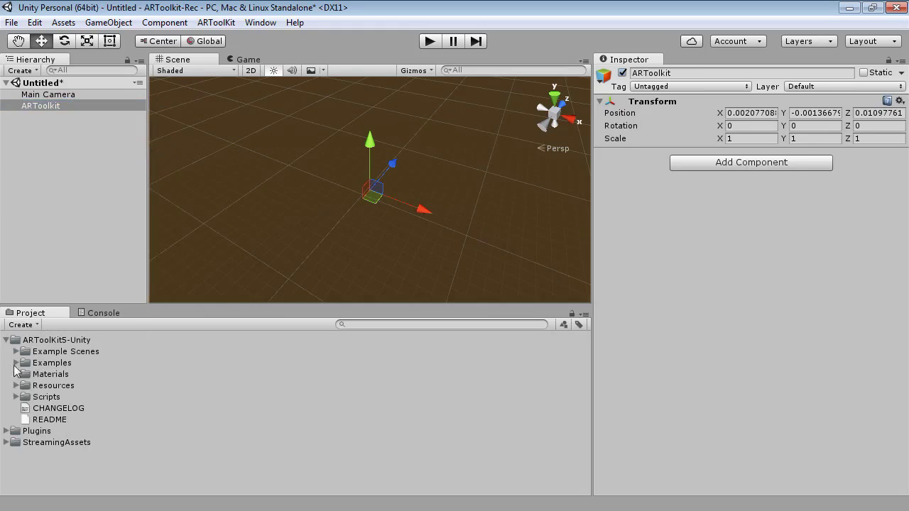
left_click(15, 397)
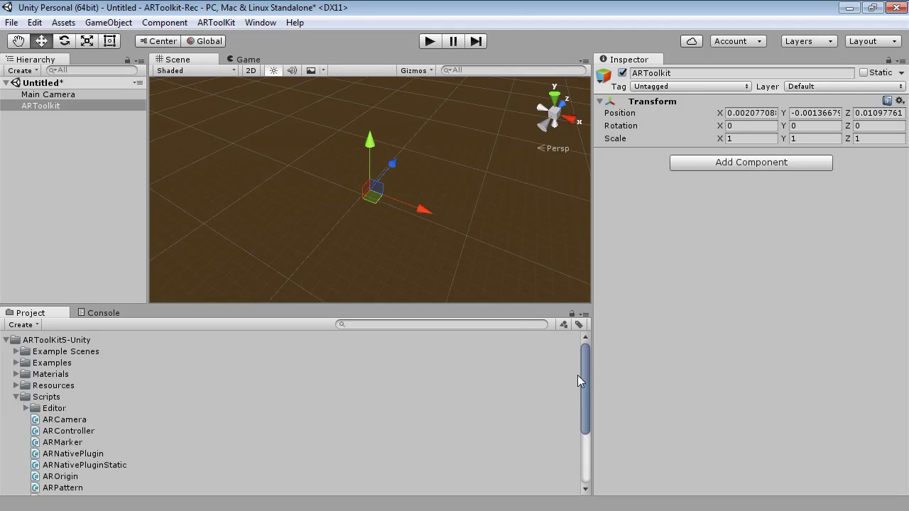
left_click_drag(584, 376, 585, 411)
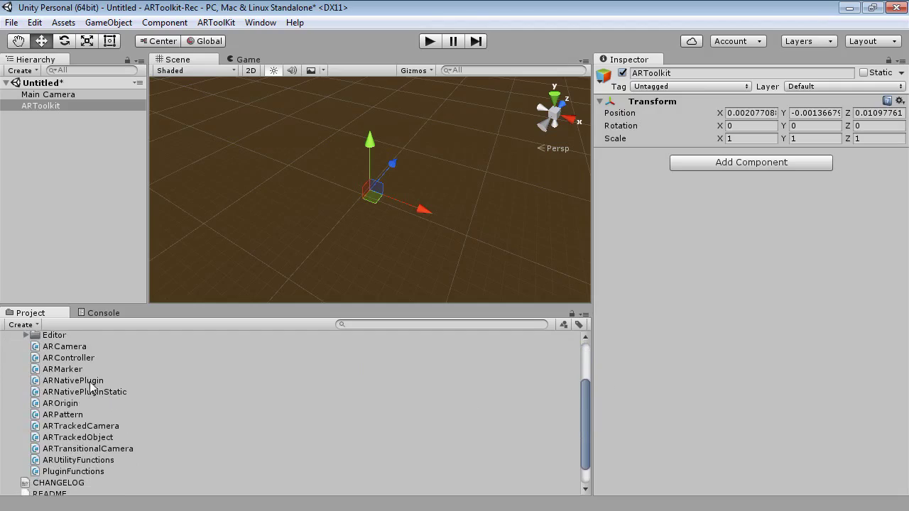
left_click_drag(68, 358, 40, 112)
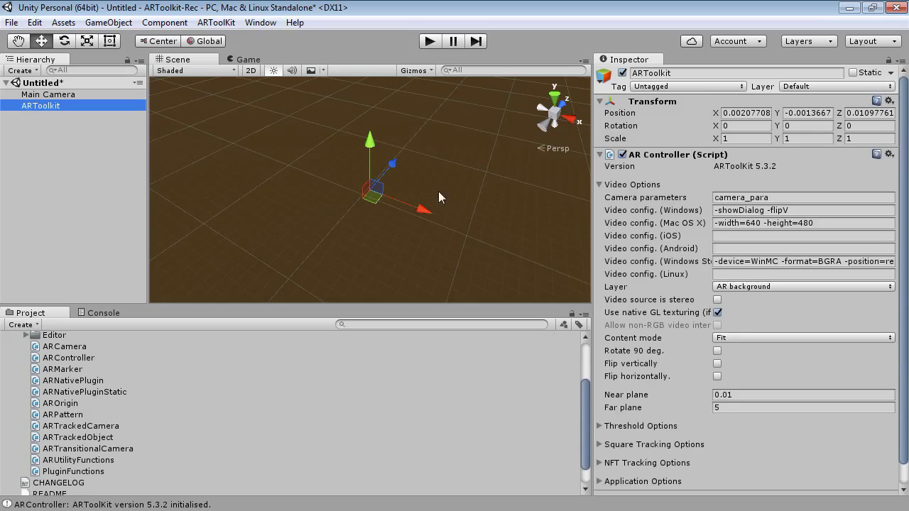
scroll(725, 252, "down", 1)
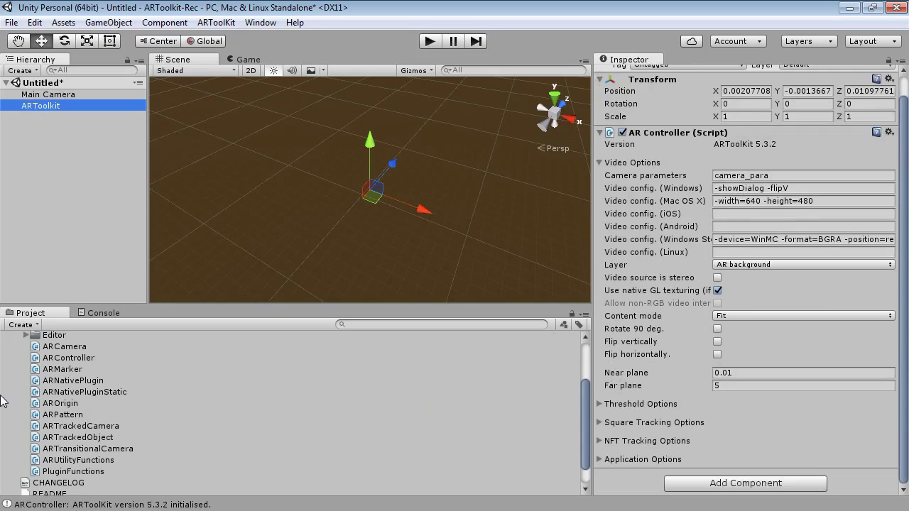
- Attach the ARMarker script to the ARToolkit object and set its marker tag to marker01
left_click(38, 370)
left_click_drag(38, 370, 41, 111)
scroll(801, 436, "down", 5)
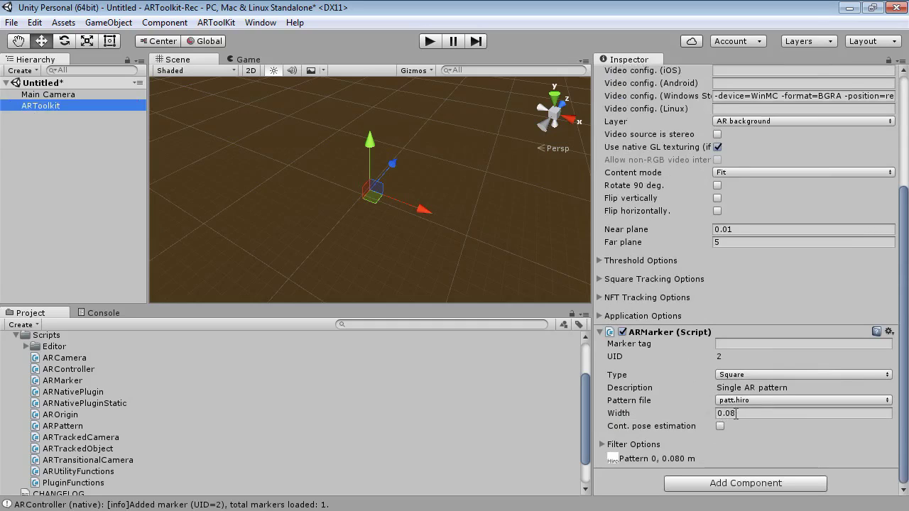
left_click(736, 413)
left_click(736, 344)
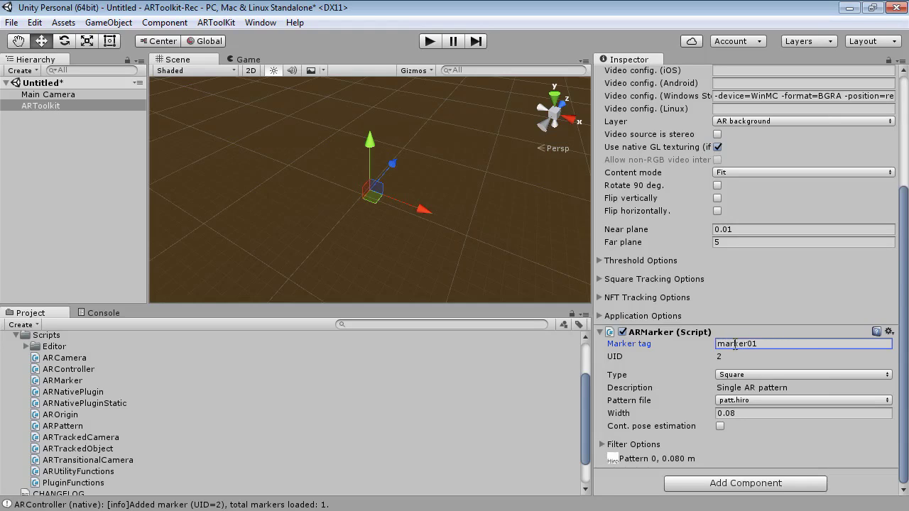
- Create a second empty game object in the scene and name it WorldRoot
right_click(39, 109)
right_click(38, 82)
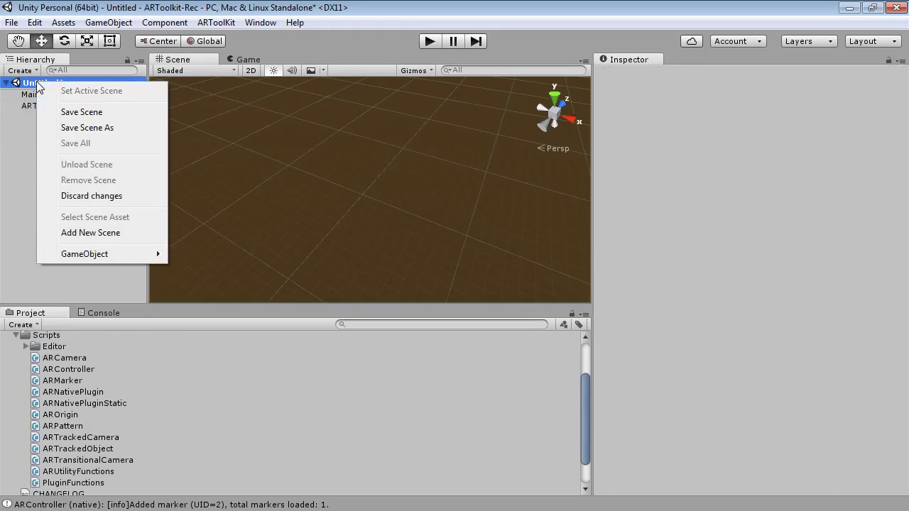
mouse_move(71, 254)
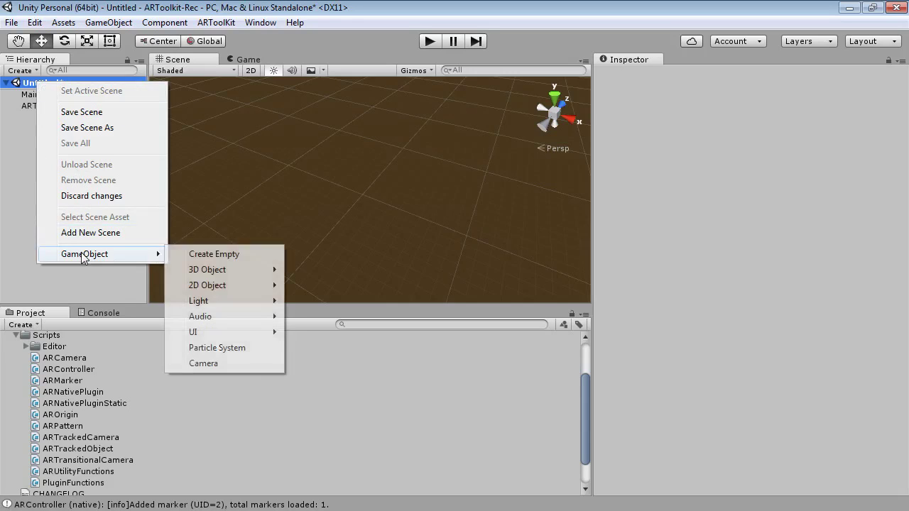
left_click(235, 255)
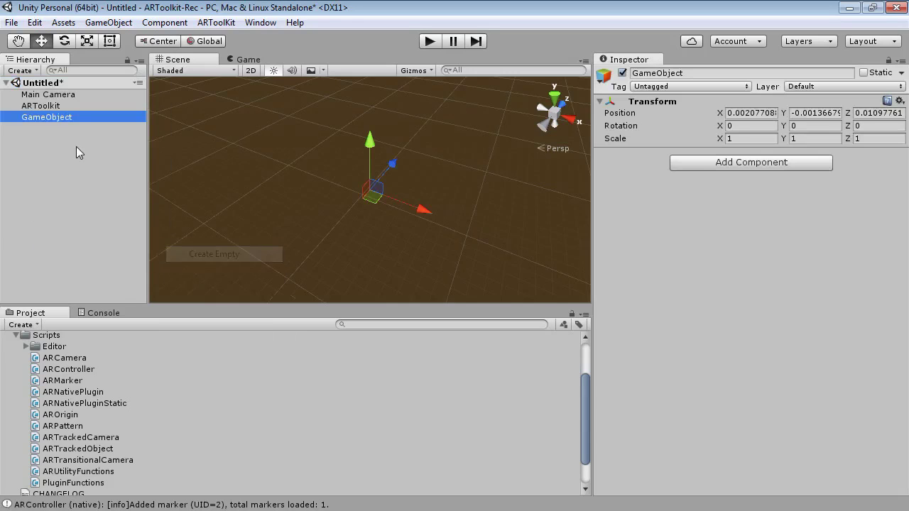
right_click(57, 121)
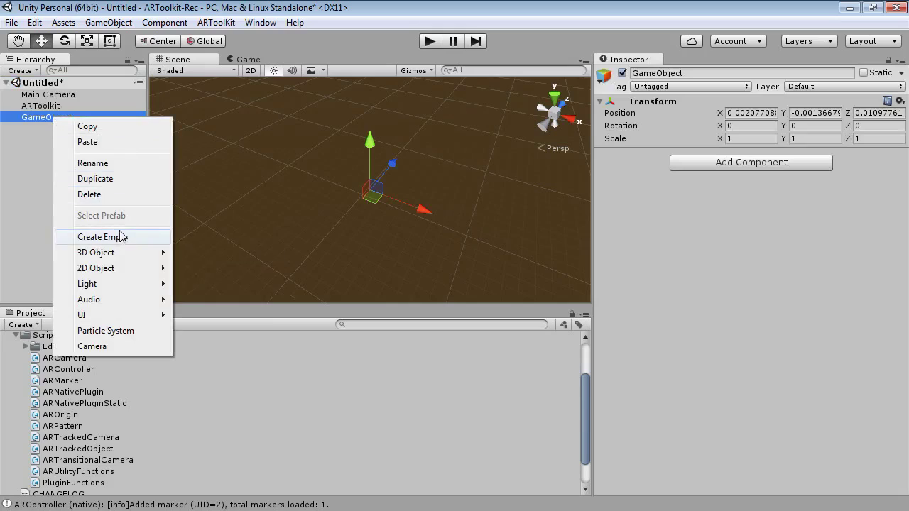
left_click(93, 163)
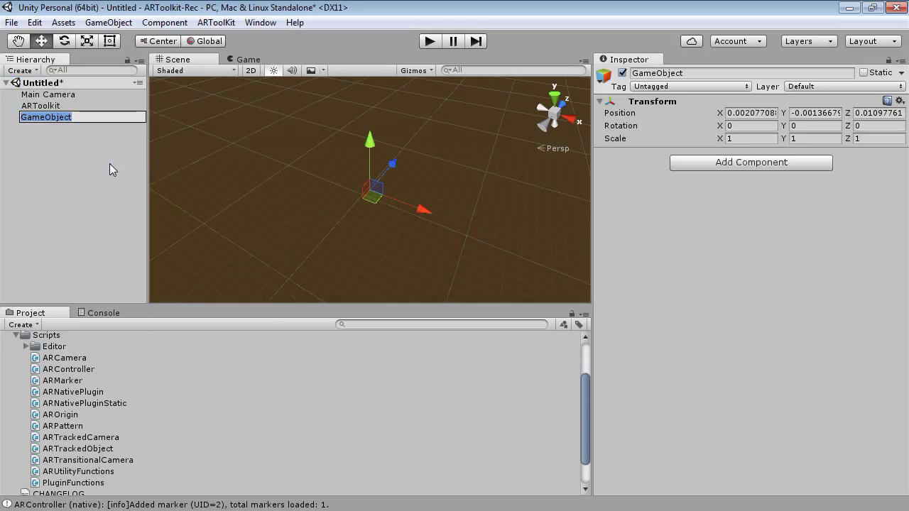
type("WorldRoot")
key("Return")
- Make the Main Camera a child of WorldRoot and attach the ARCamera script to it
left_click_drag(39, 102, 41, 123)
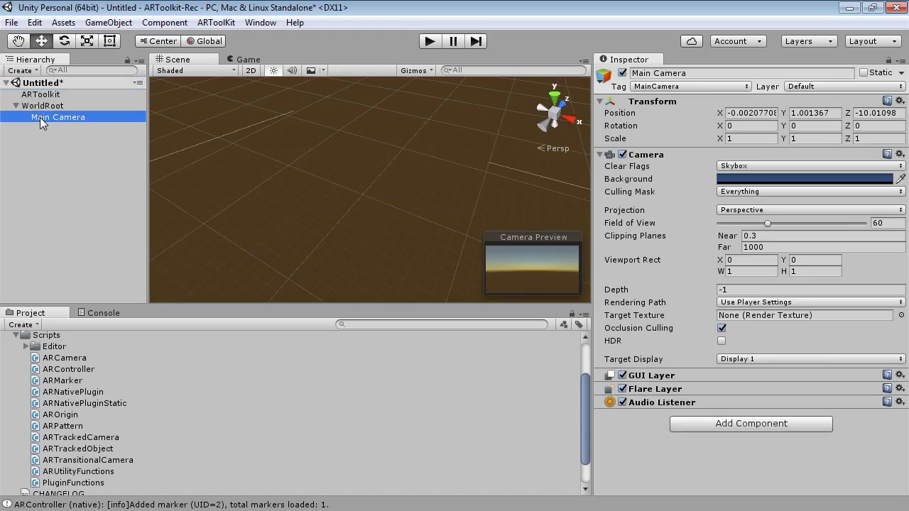
left_click_drag(54, 361, 53, 119)
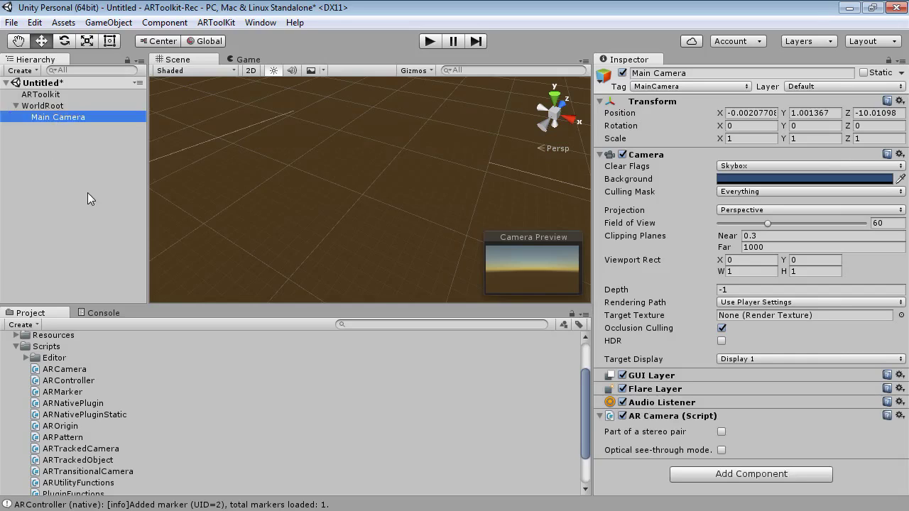
- Attach the AROrigin script to the WorldRoot object
left_click(44, 106)
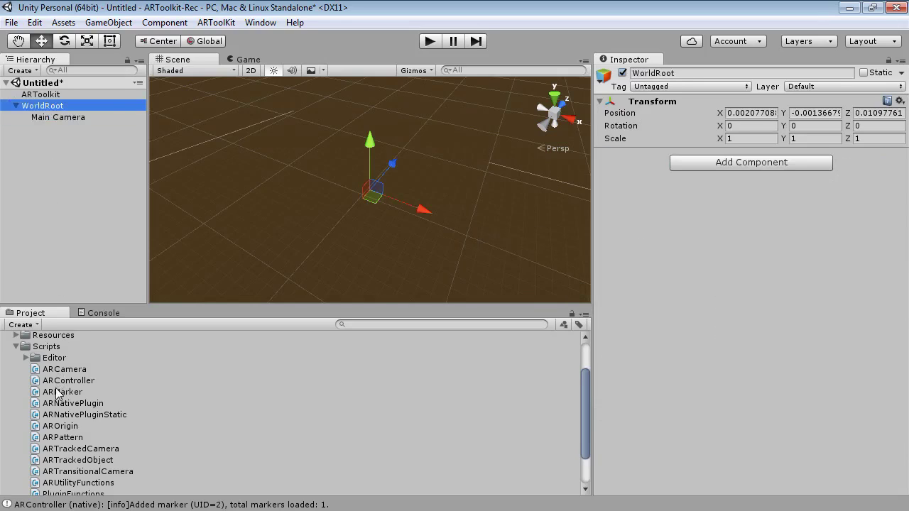
left_click_drag(54, 428, 51, 107)
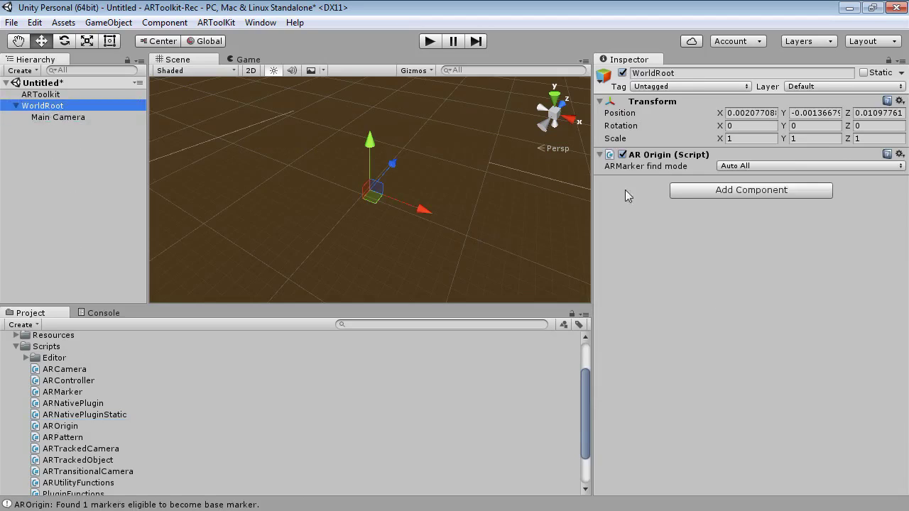
- Create an empty child object under WorldRoot and name it MarkerTracked
right_click(36, 107)
left_click(80, 225)
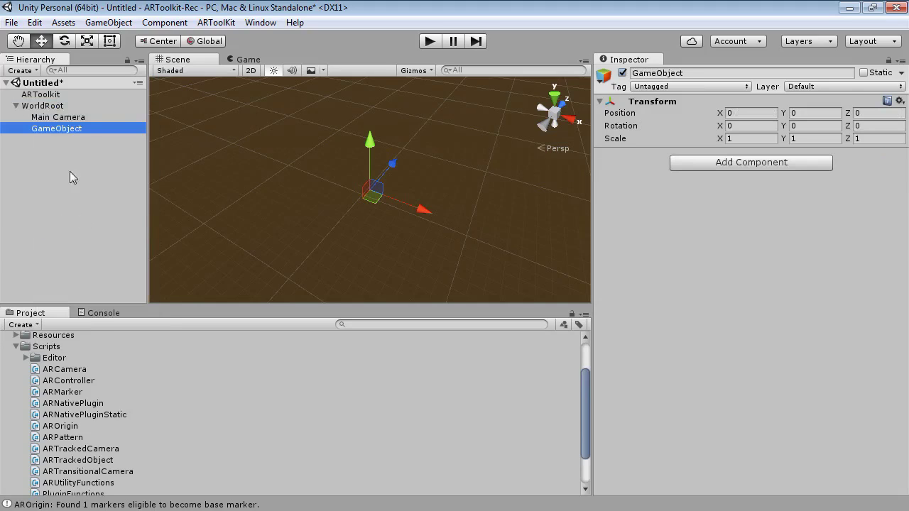
right_click(60, 137)
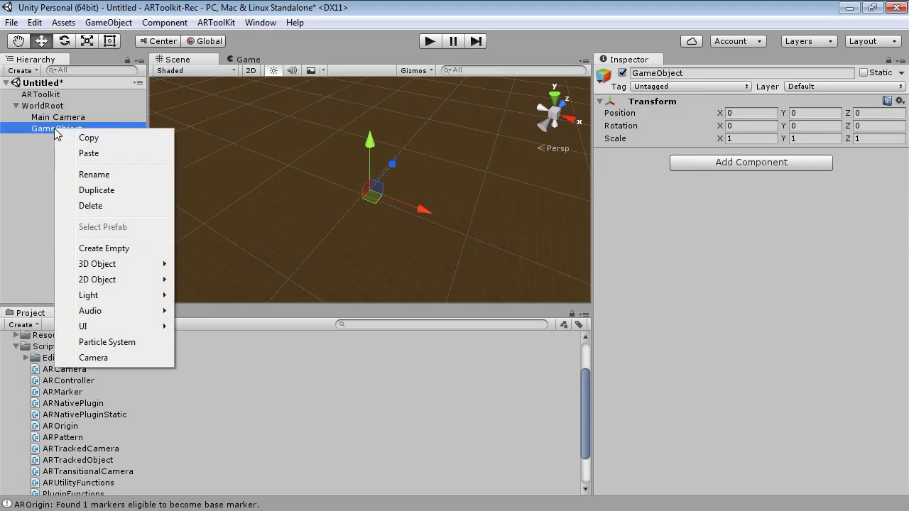
left_click(94, 175)
type("Ma")
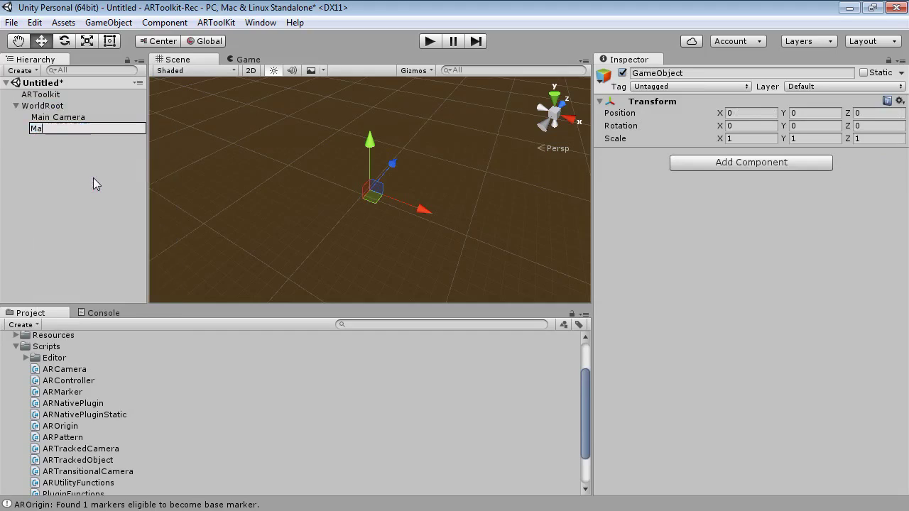
type("rkerTracked")
key("Return")
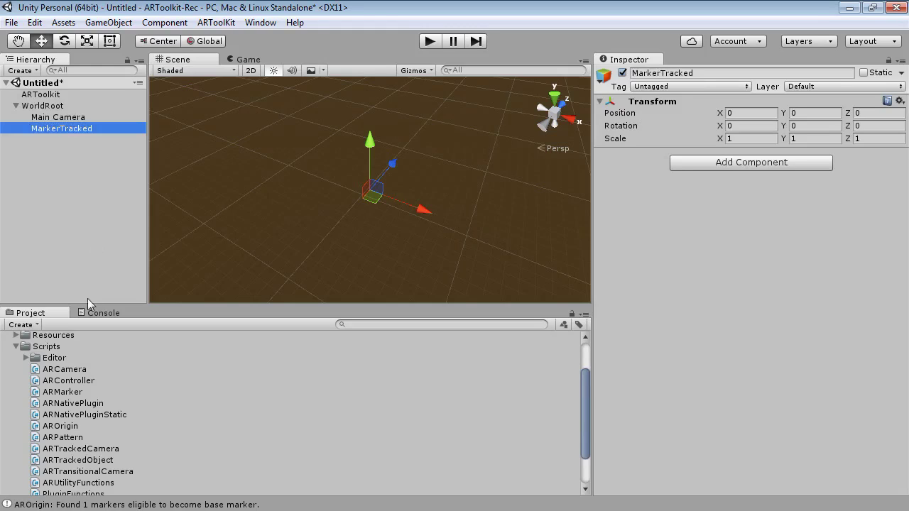
- Attach the ARTrackedObject script to MarkerTracked and set its marker tag to marker01
left_click(64, 460)
left_click_drag(63, 463, 50, 134)
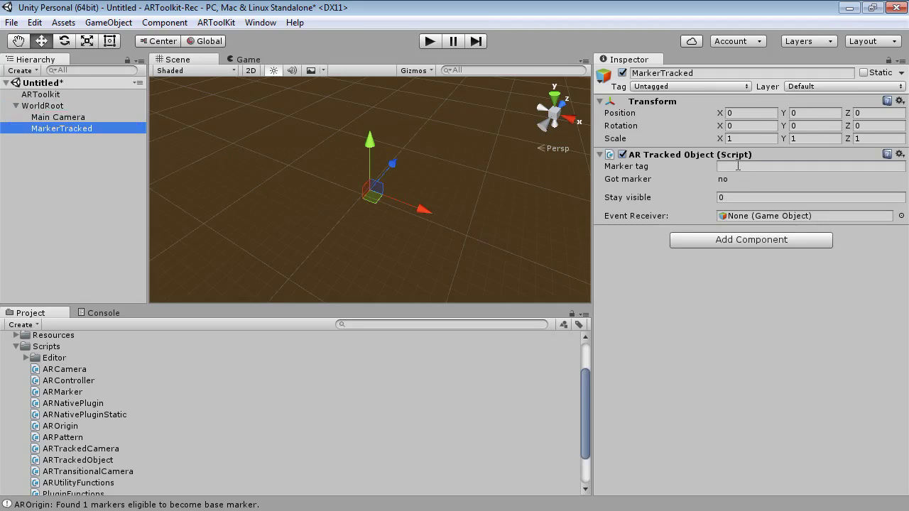
left_click(738, 165)
type("marker01")
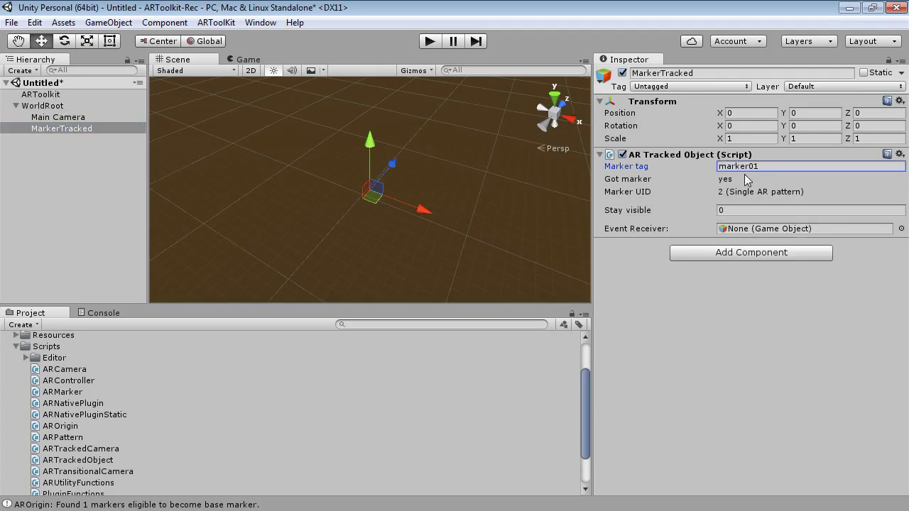
- Add a 3D cube as a child of the MarkerTracked object
right_click(60, 128)
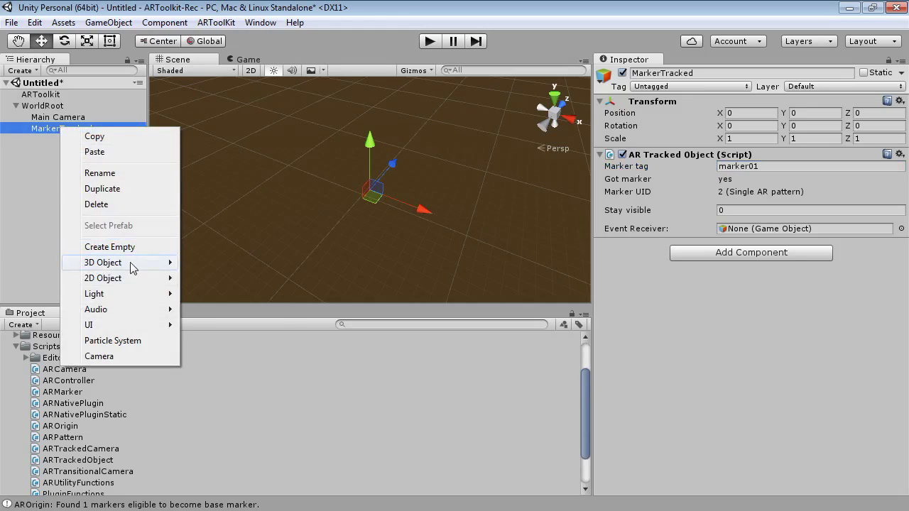
mouse_move(131, 263)
left_click(213, 261)
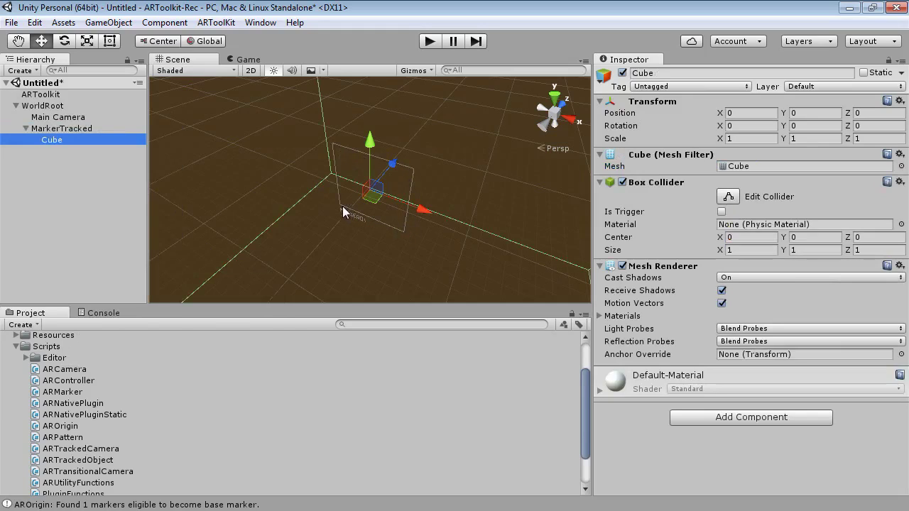
- Set the cube's scale to 0.08 on the X, Y and Z axes
left_click(64, 128)
left_click(63, 141)
left_click(735, 138)
type("0.08")
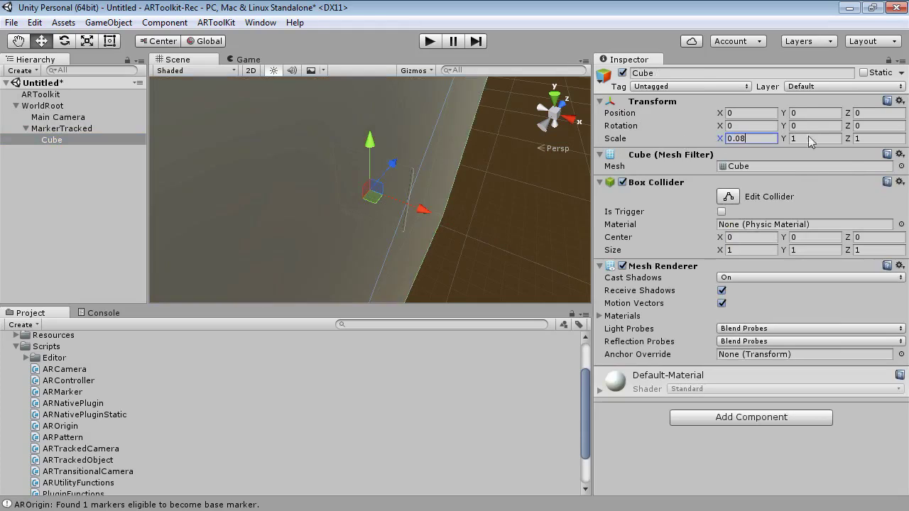
key("Tab")
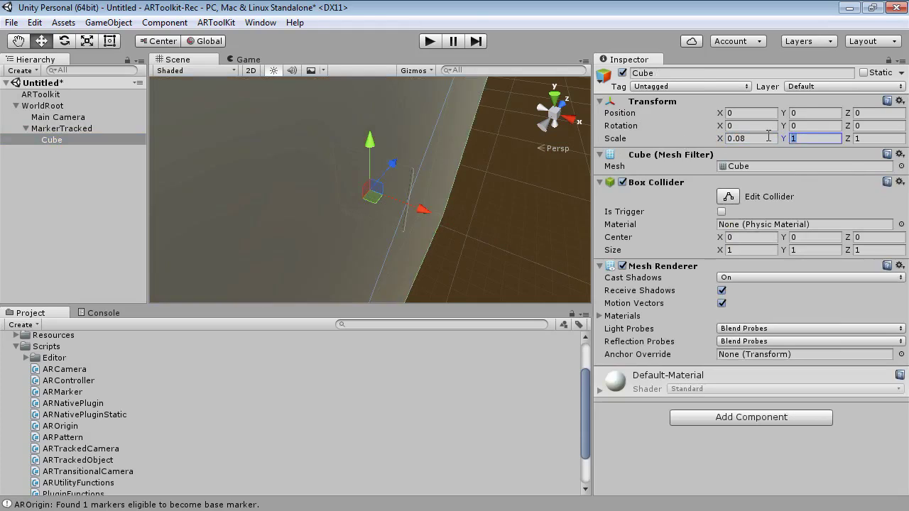
type("0.08")
key("Tab")
type("0.08")
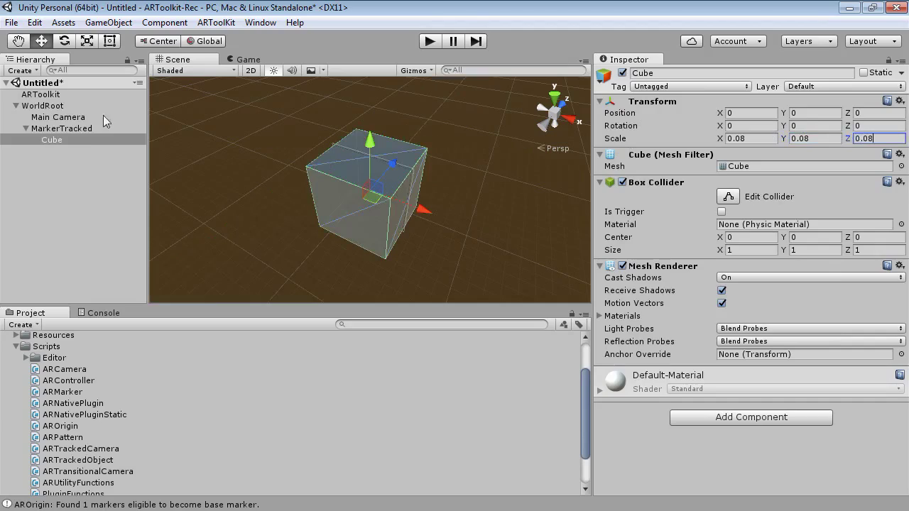
- Set the X rotation of the MarkerTracked object to 90
left_click(75, 129)
left_click(809, 126)
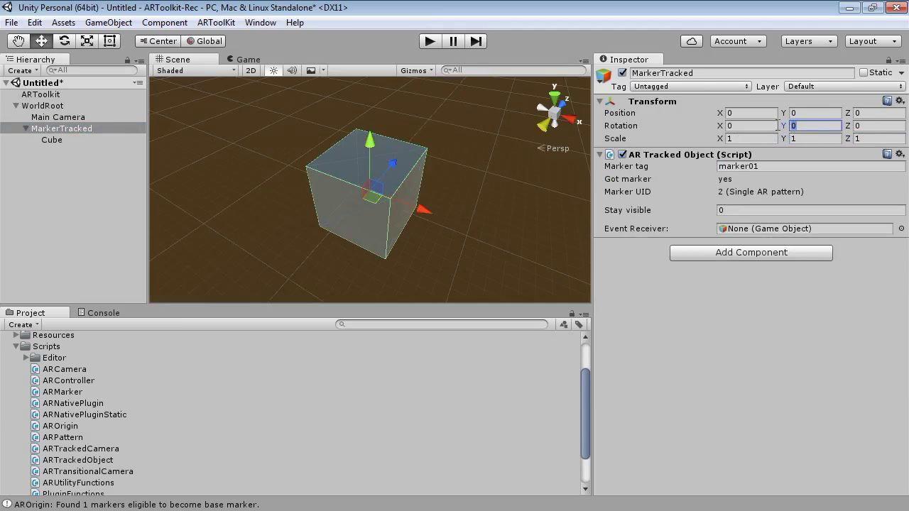
left_click(758, 125)
type("90")
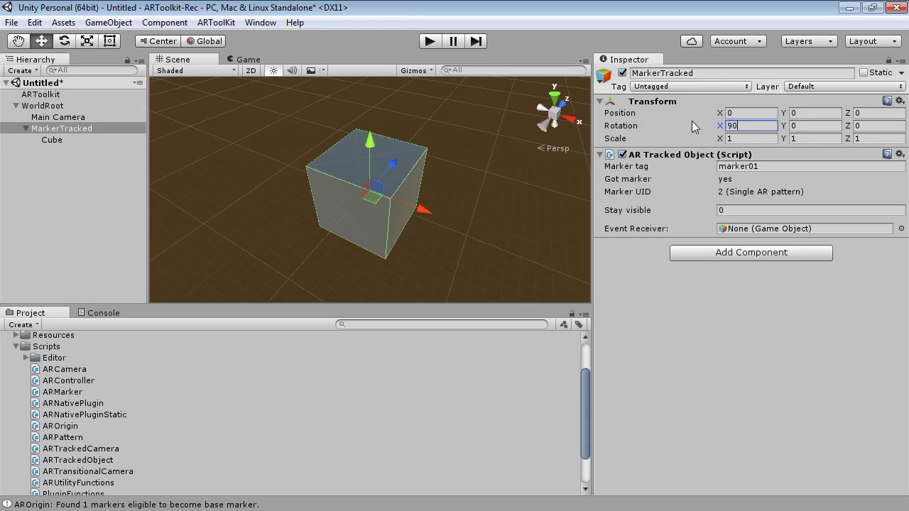
- Set the cube's Z position to -0.04 so that it sits on the marker's surface
left_click(49, 140)
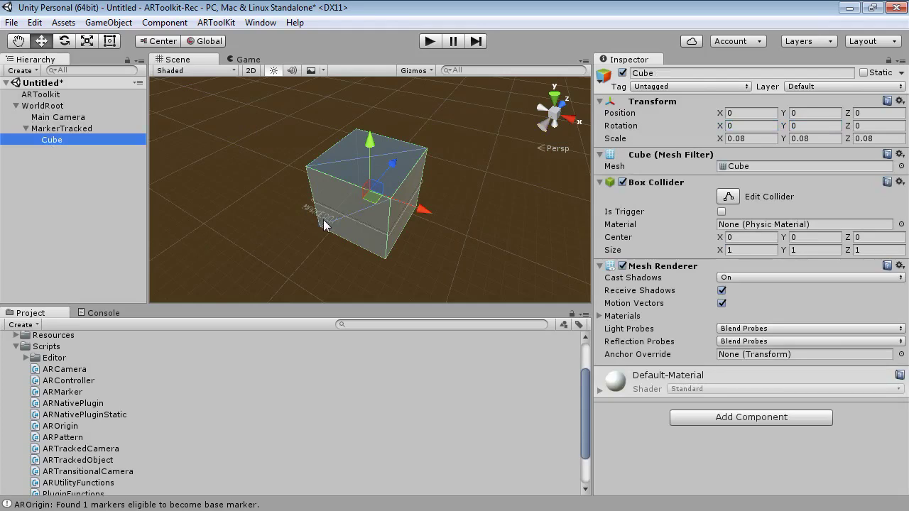
left_click_drag(446, 236, 424, 240, "alt")
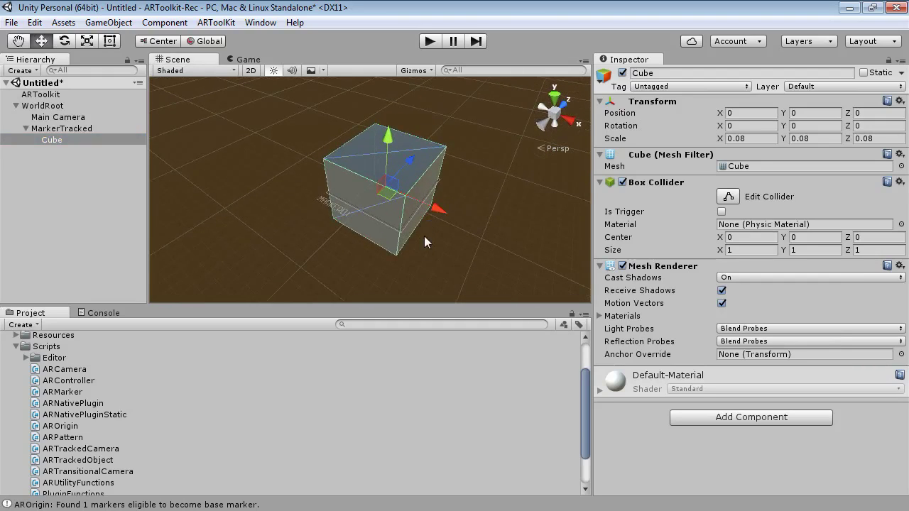
left_click(894, 115)
type("-0.04")
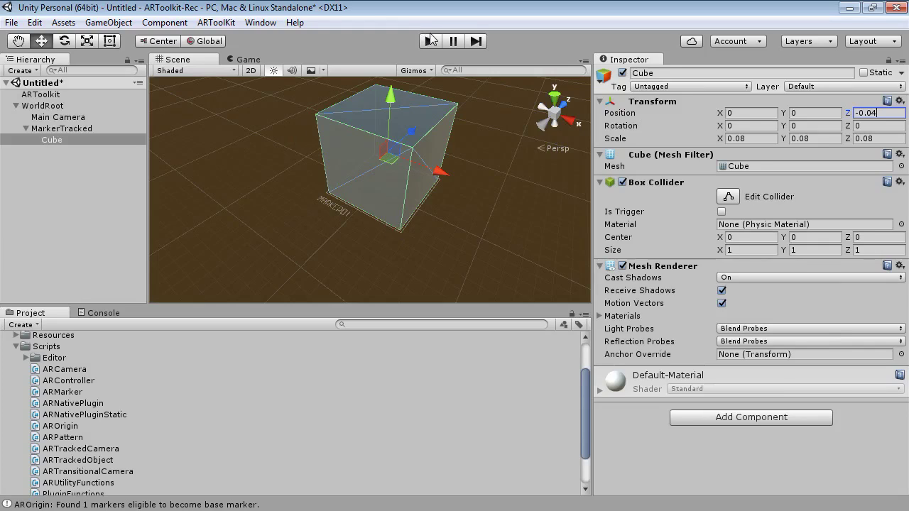
- Assign WorldRoot and all its child objects to the AR foreground layer
left_click(43, 97)
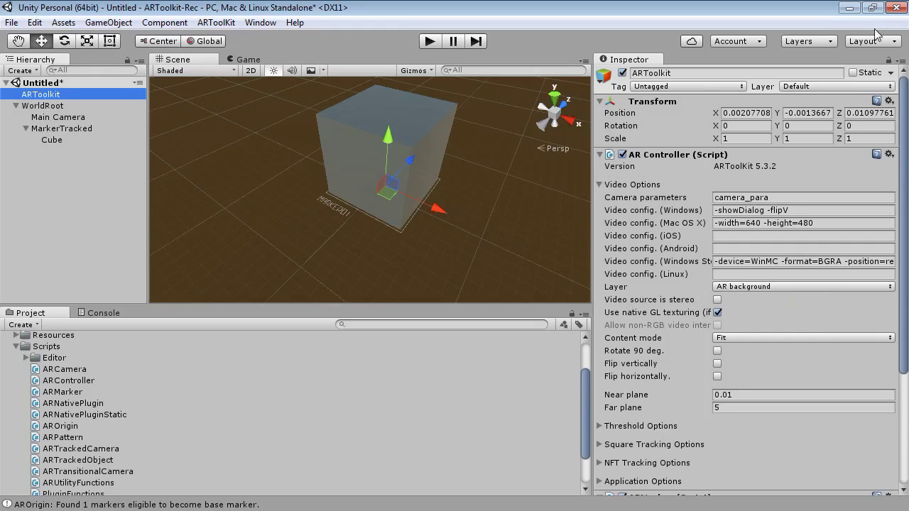
left_click(829, 44)
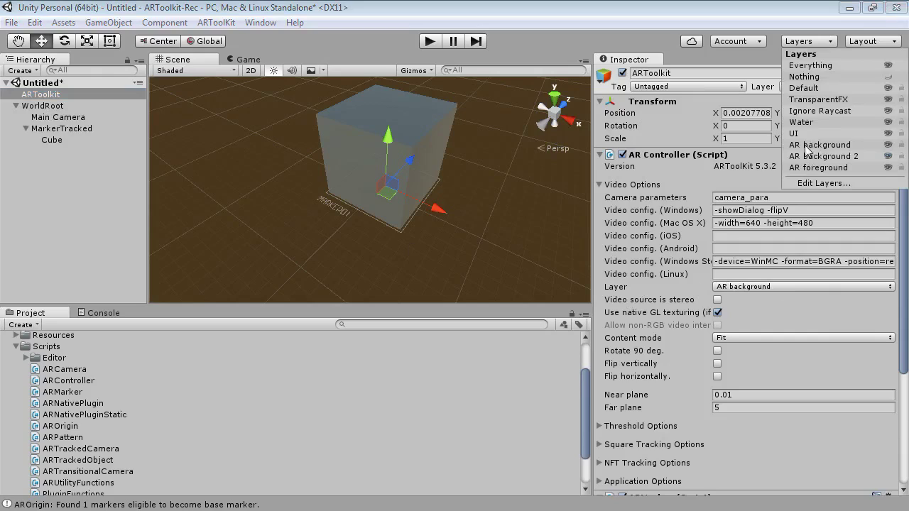
left_click(50, 114)
left_click(39, 109)
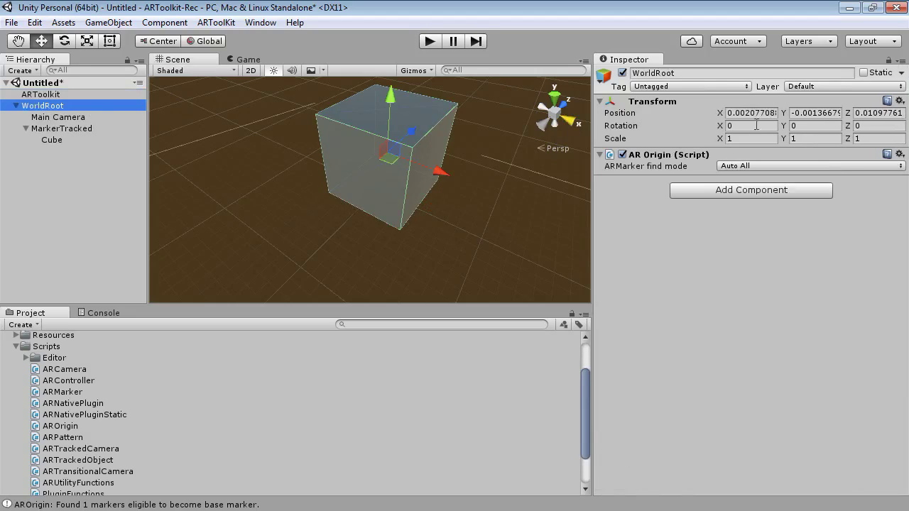
left_click(846, 87)
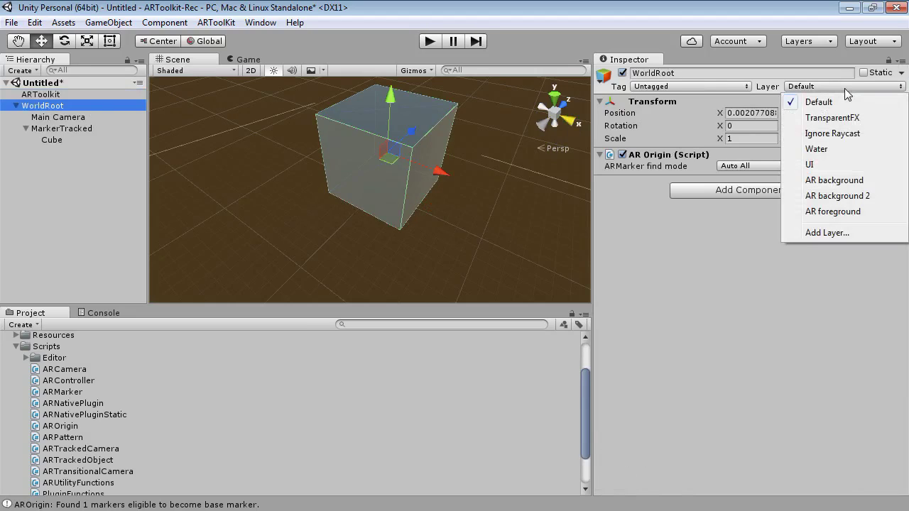
left_click(843, 213)
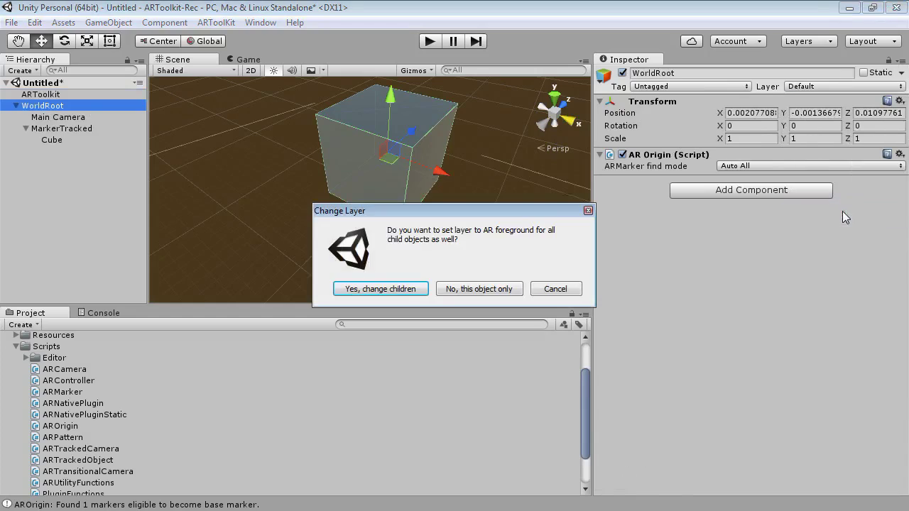
left_click(352, 293)
- Restrict the Main Camera's culling mask to the AR foreground layer only
left_click(55, 118)
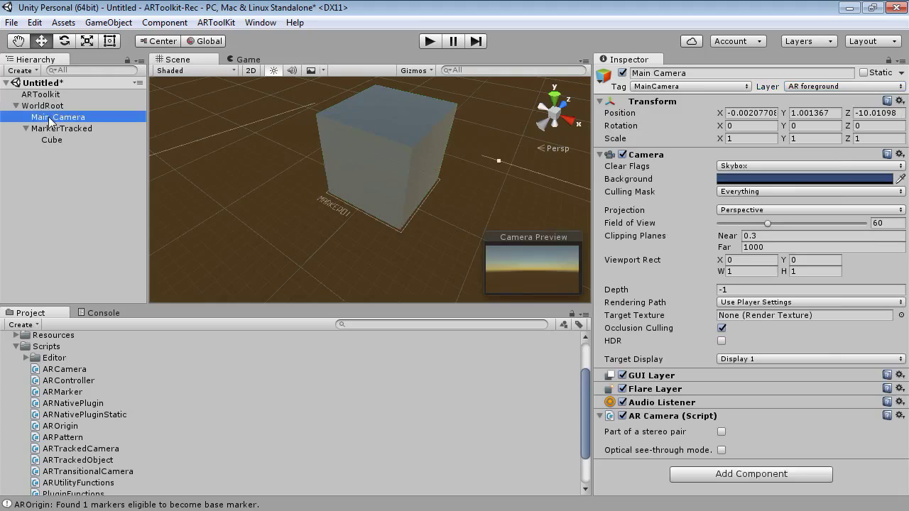
left_click(729, 193)
left_click(754, 207)
left_click(748, 192)
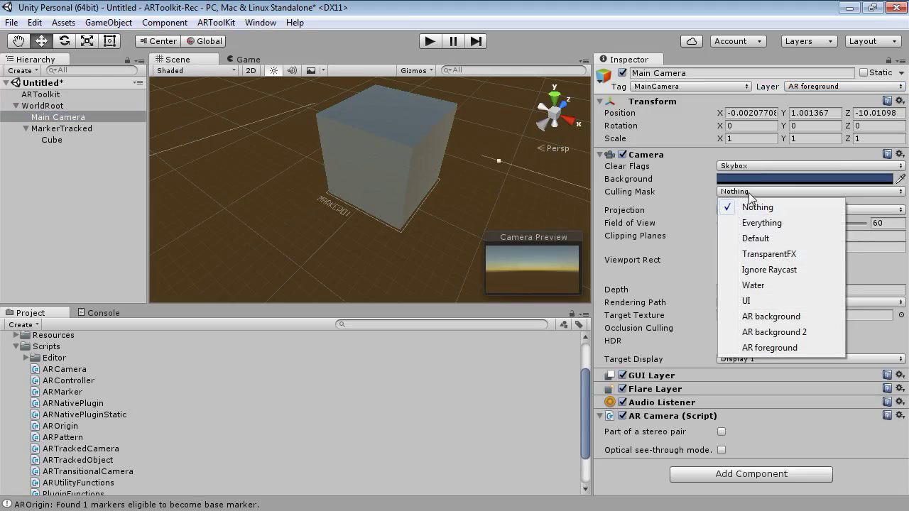
left_click(767, 348)
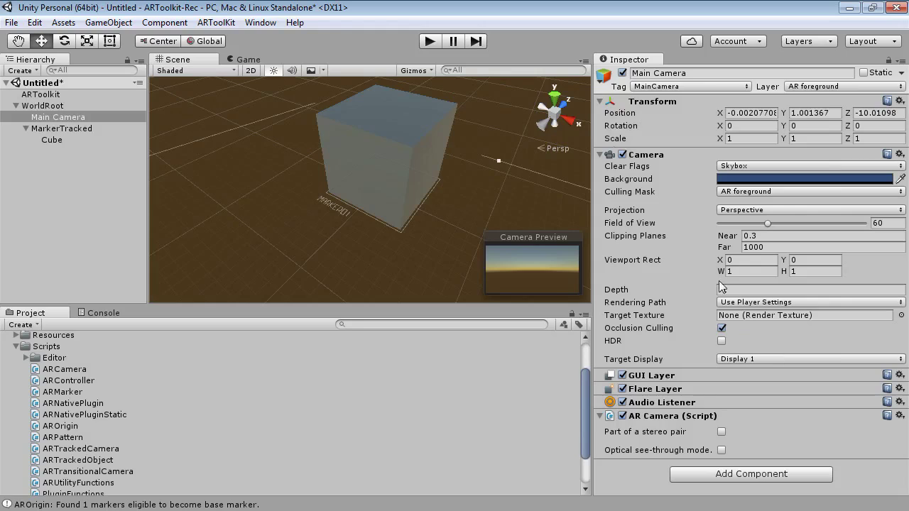
- Test the scene in play mode with a 960 x 540 camera stream and the existing video capture properties, and stop it
left_click(429, 40)
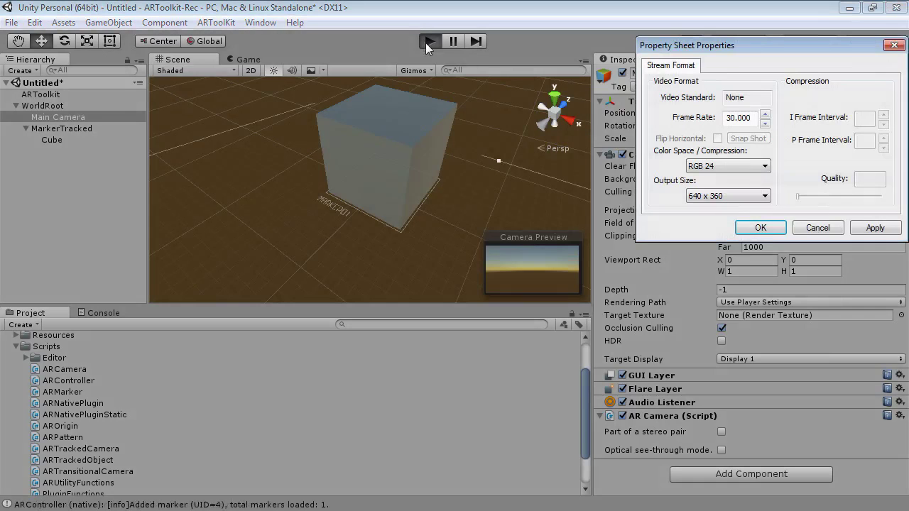
left_click(748, 198)
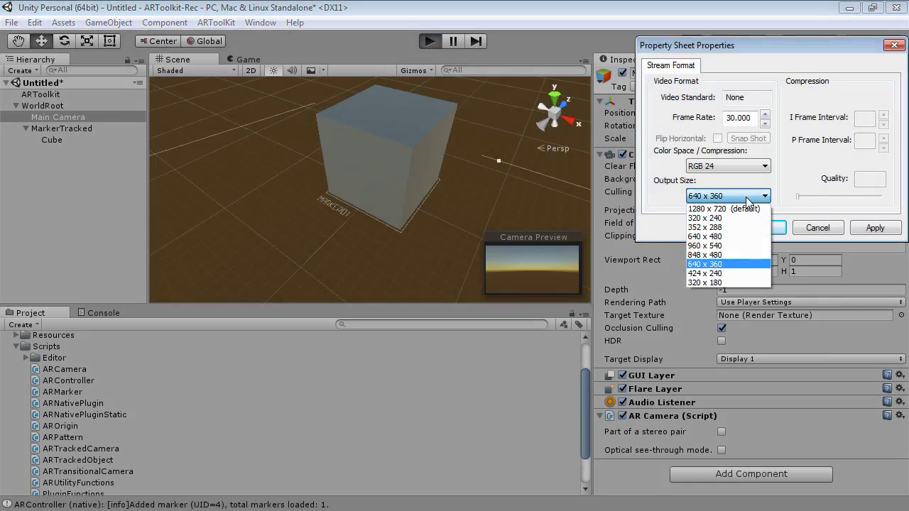
left_click(732, 246)
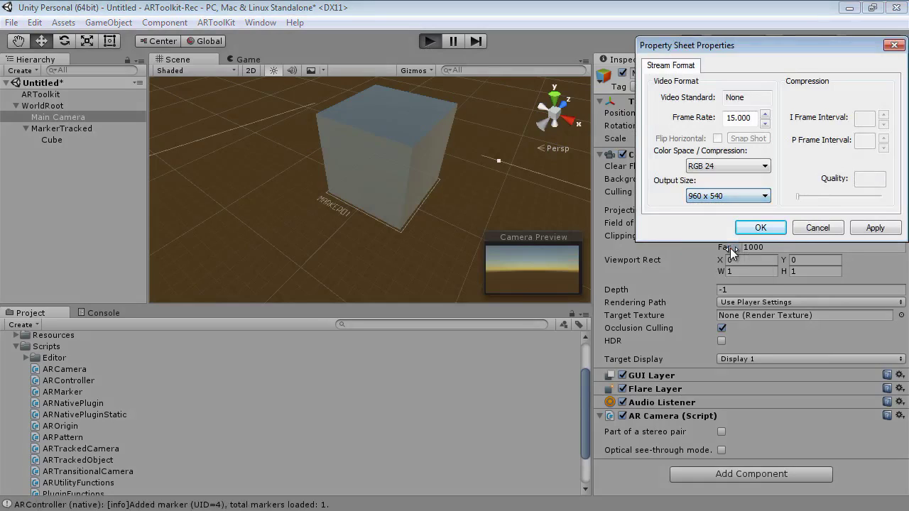
left_click(772, 229)
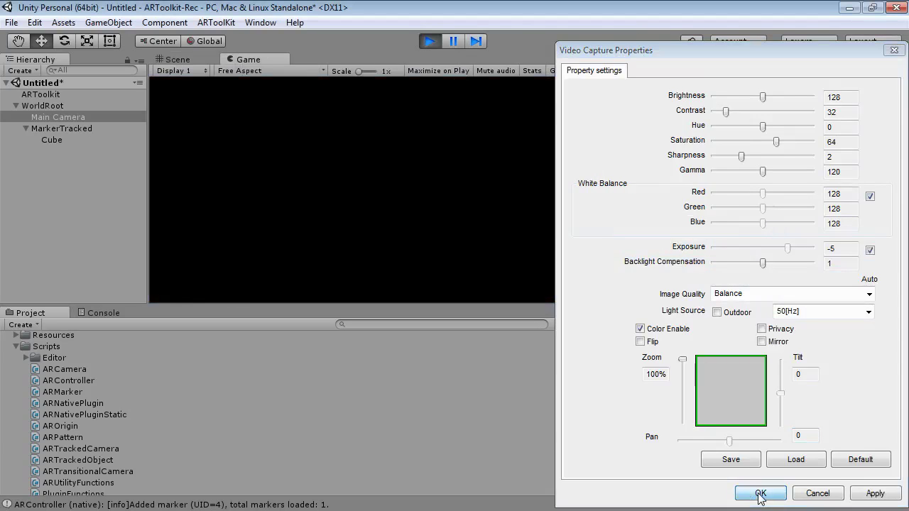
left_click(759, 494)
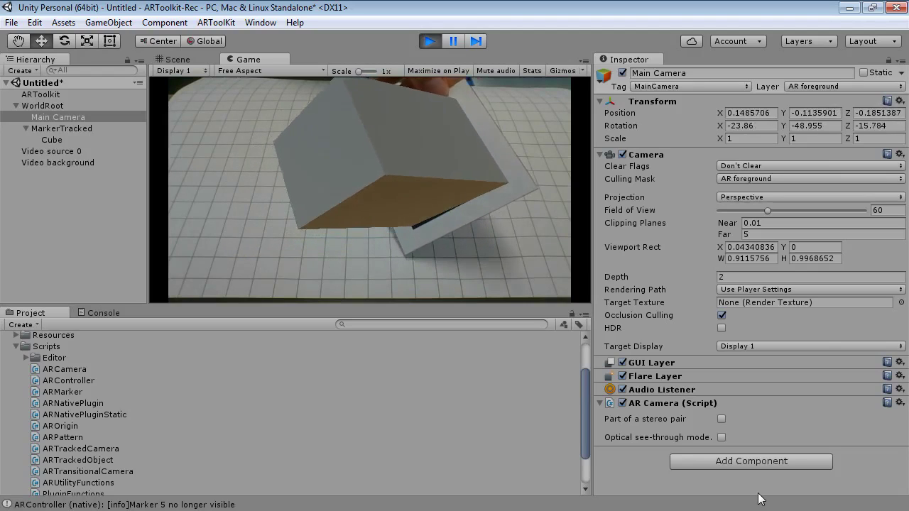
left_click(431, 41)
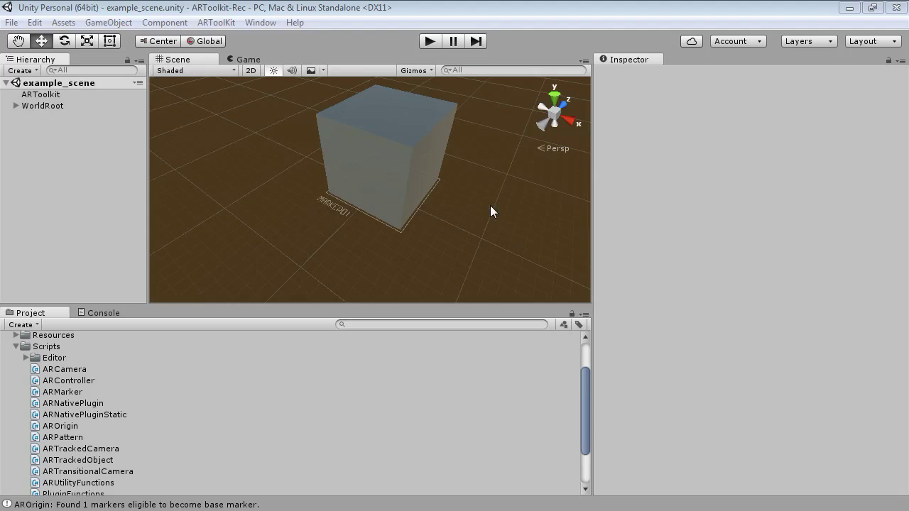
- Set the bundle identifier in the Android player settings to com.thoughtfulmonkey.artoolkitrec
left_click(34, 23)
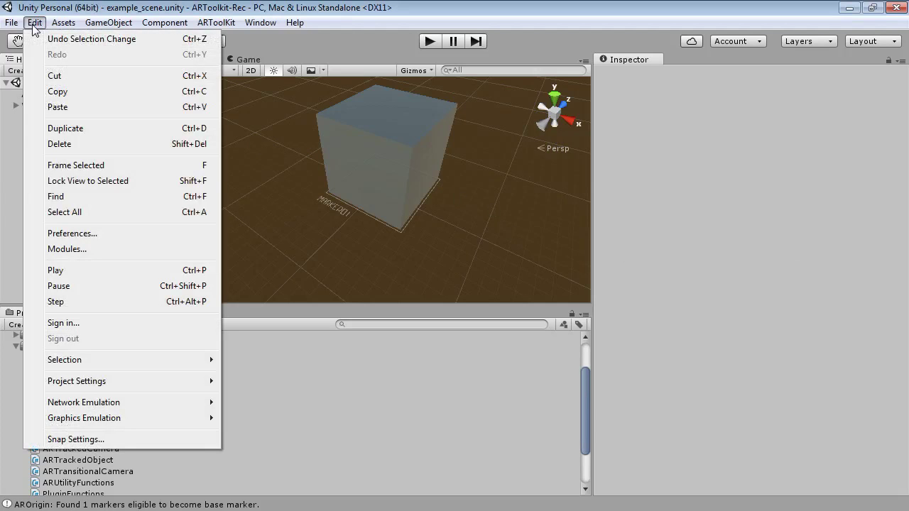
mouse_move(163, 382)
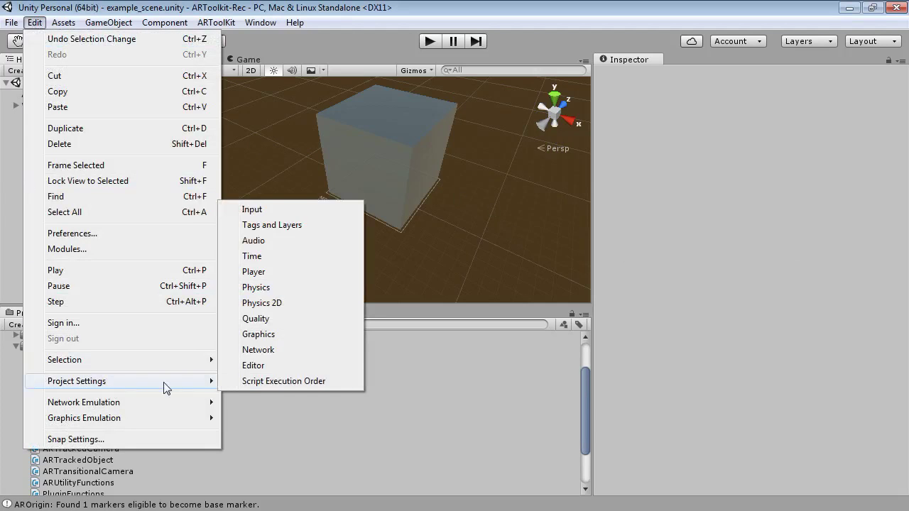
left_click(272, 272)
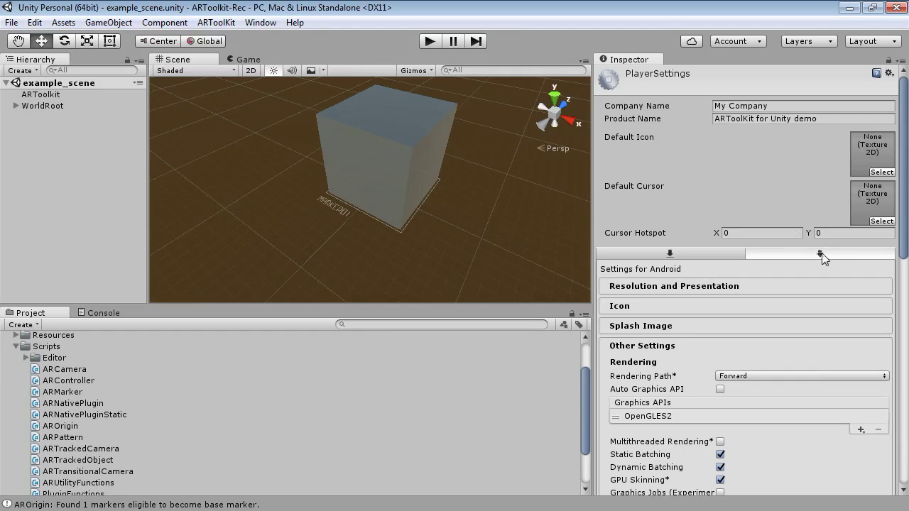
left_click_drag(906, 185, 906, 295)
left_click(805, 261)
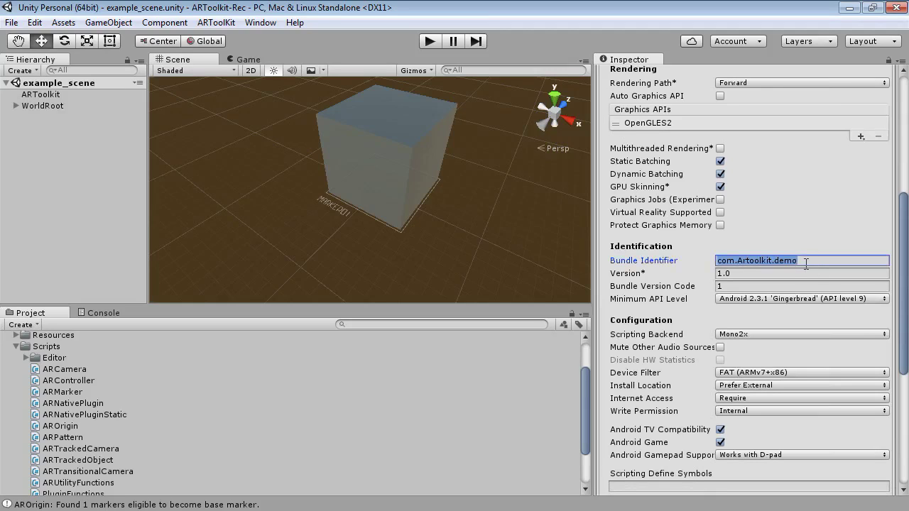
type("com.th")
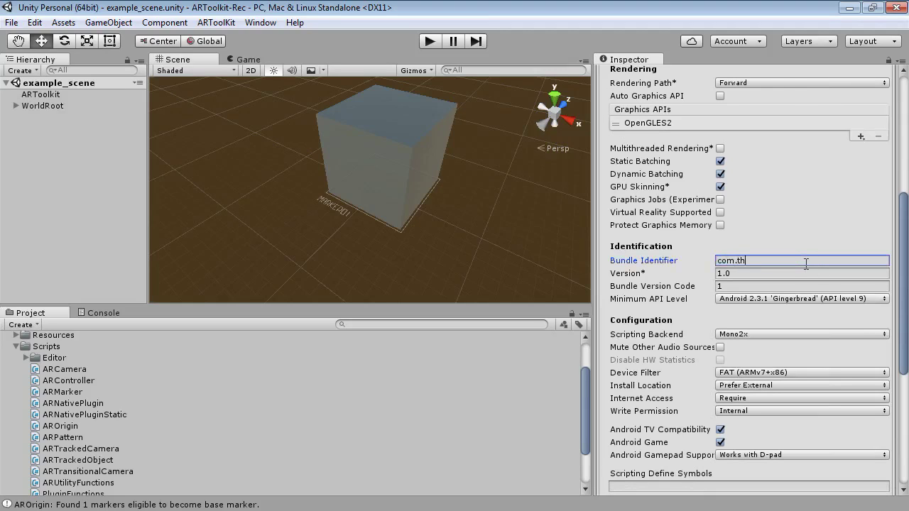
type("oughtfulmonkey.artoolkitrec")
left_click_drag(901, 284, 906, 149)
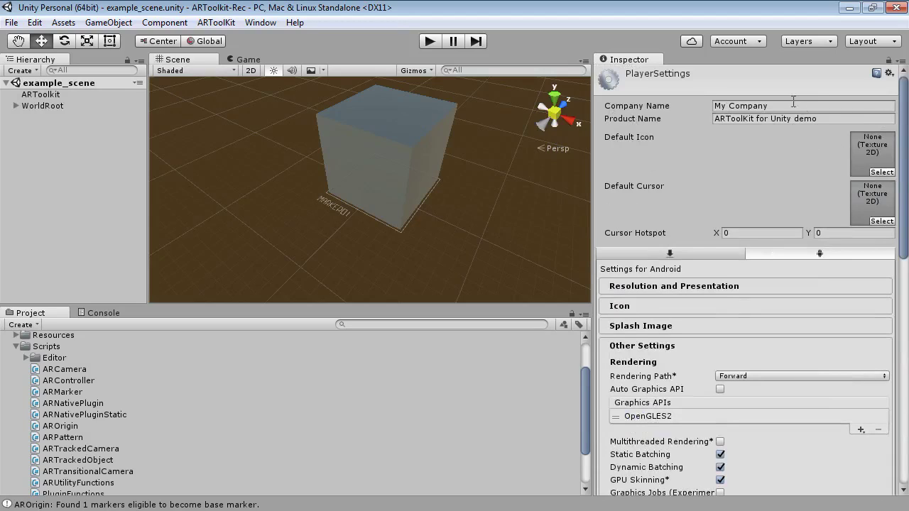
- Build the project for the Android platform as an apk file named artoolkitrec
left_click(12, 22)
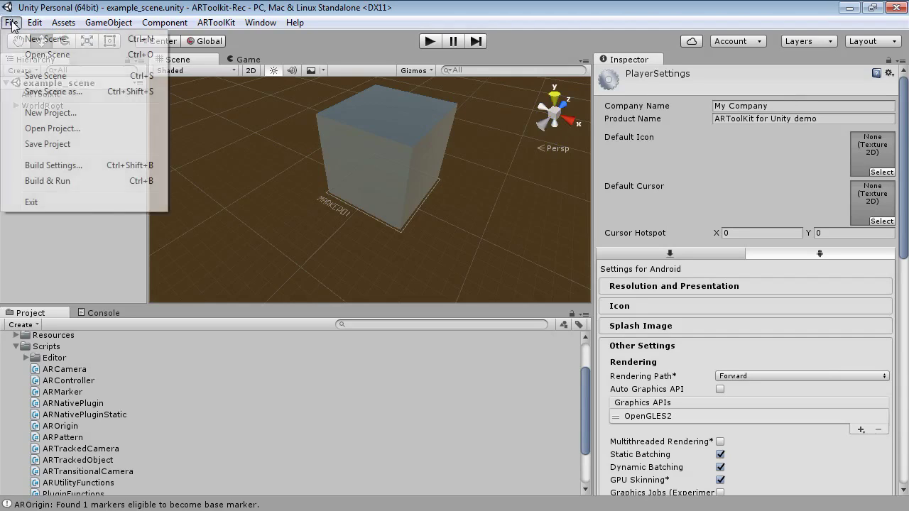
left_click(34, 168)
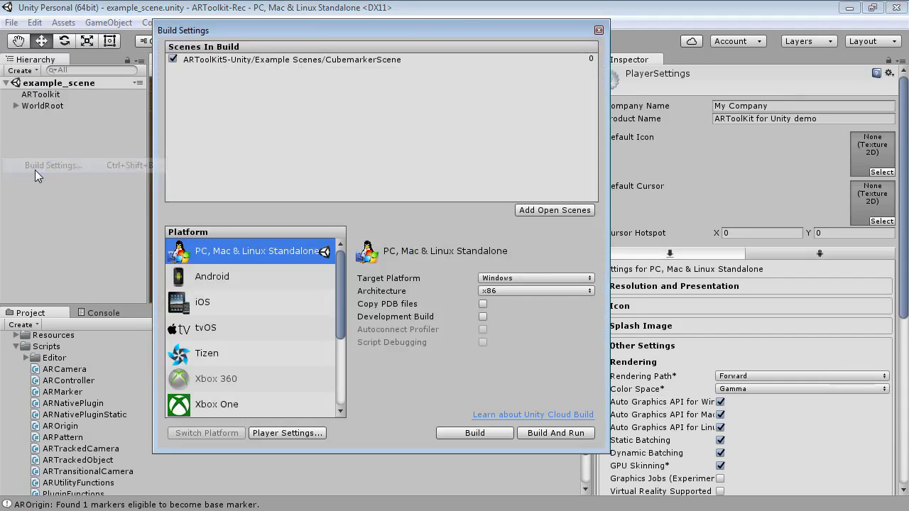
left_click(191, 280)
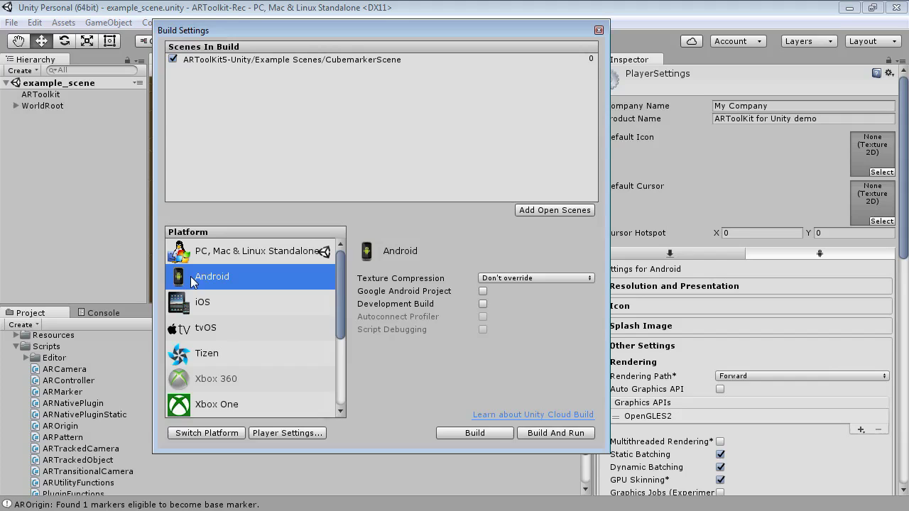
left_click(475, 433)
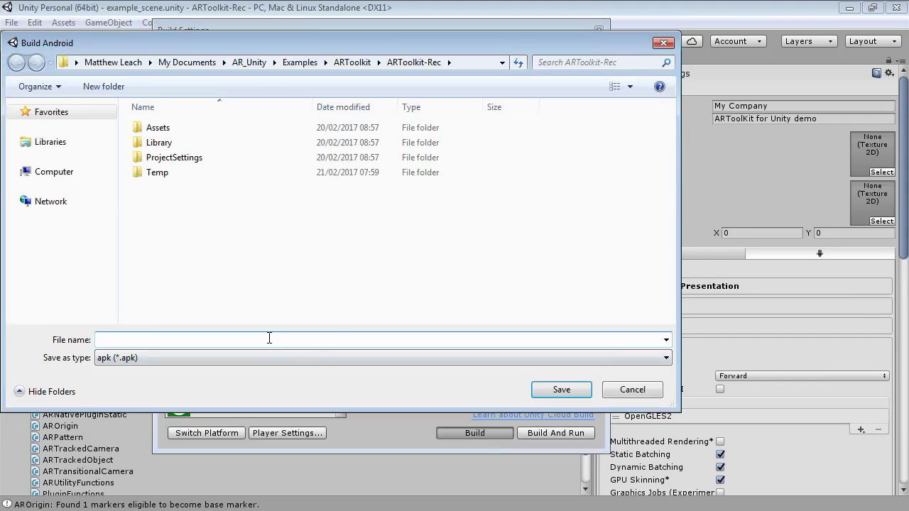
type("artoolkitrec")
left_click(552, 395)
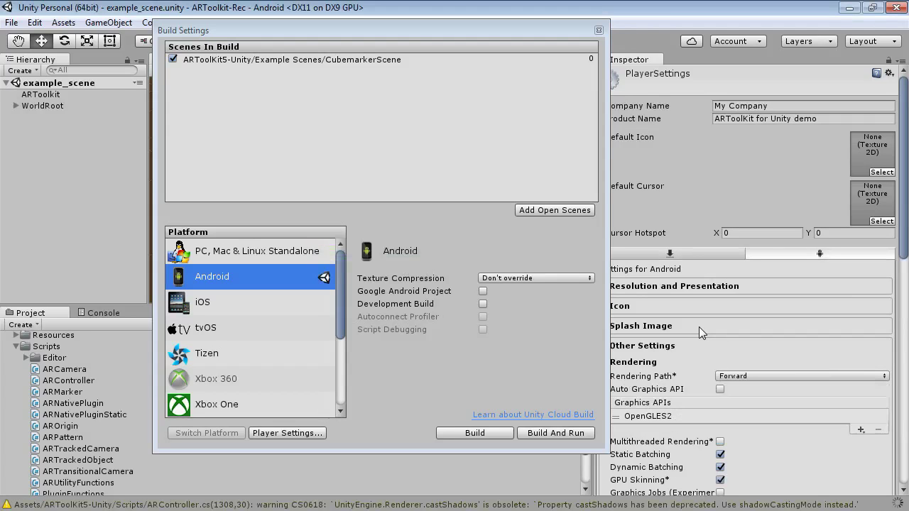
- Bring up the console messages and close the build settings to examine the build's output
left_click(97, 313)
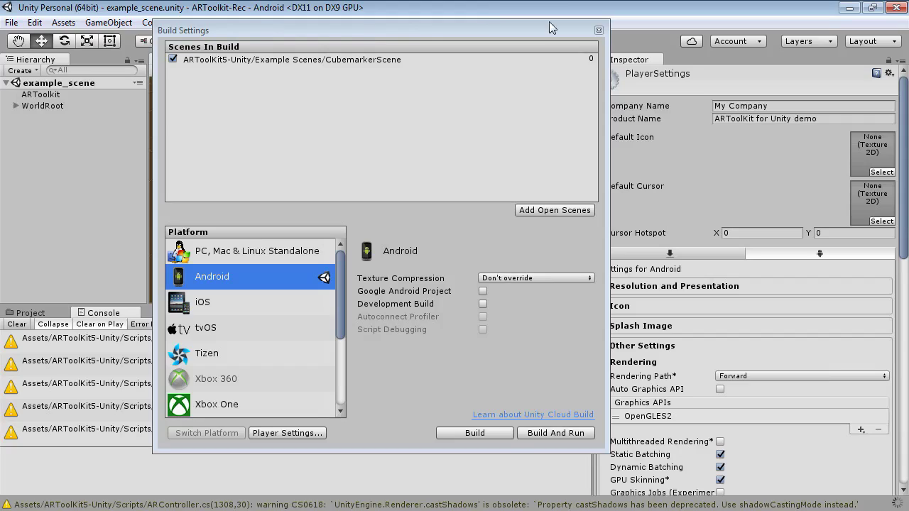
left_click(493, 18)
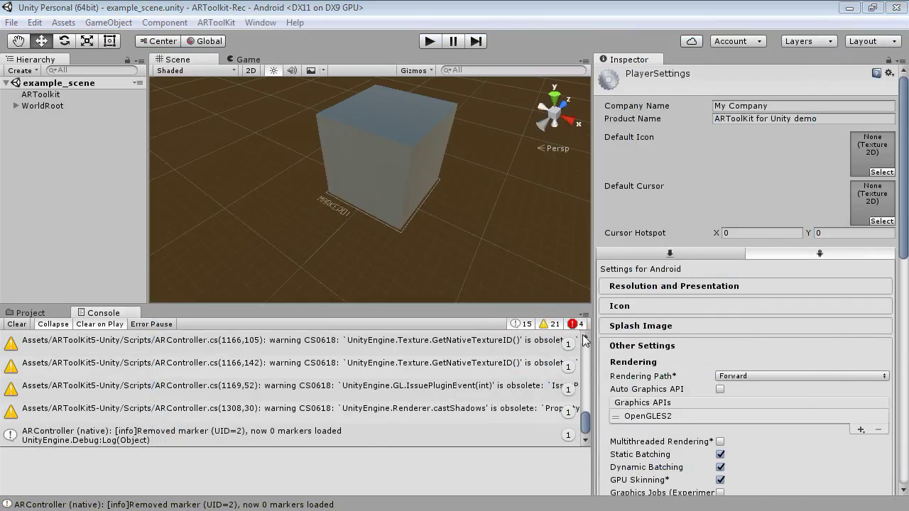
- Examine the error entries in the console's message list
scroll(583, 328, "up", 2)
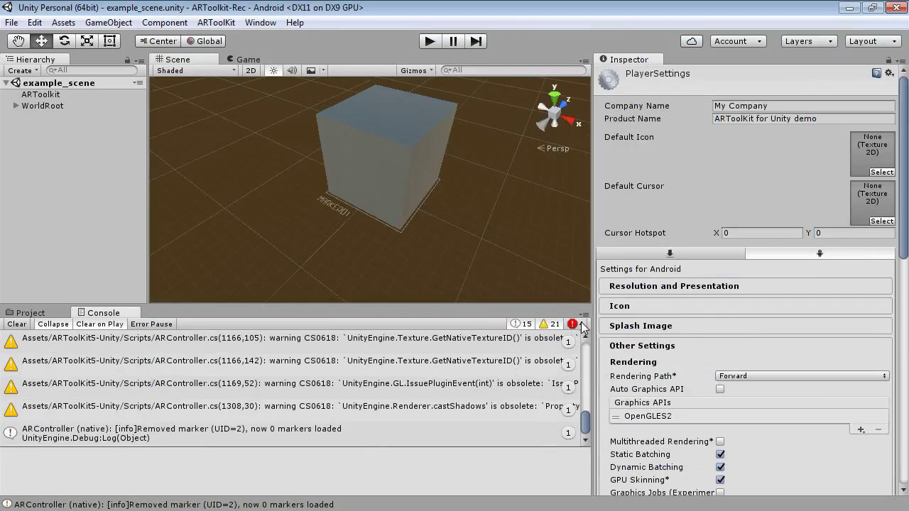
mouse_move(584, 420)
left_mouse_down()
mouse_move(587, 335)
mouse_move(604, 441)
left_mouse_up()
left_click(576, 323)
left_click_drag(585, 407, 579, 383)
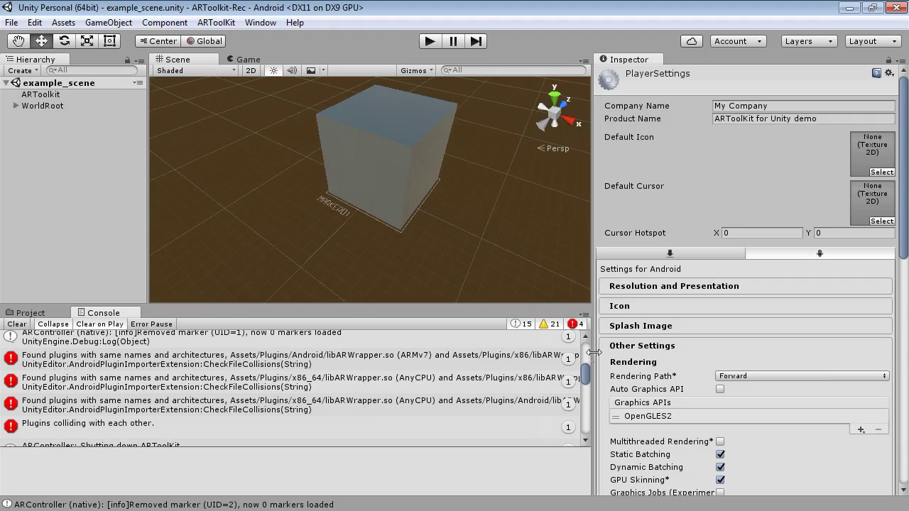
- Delete the Example Scenes folder from ARToolKit5-Unity in the project assets
left_click(29, 316)
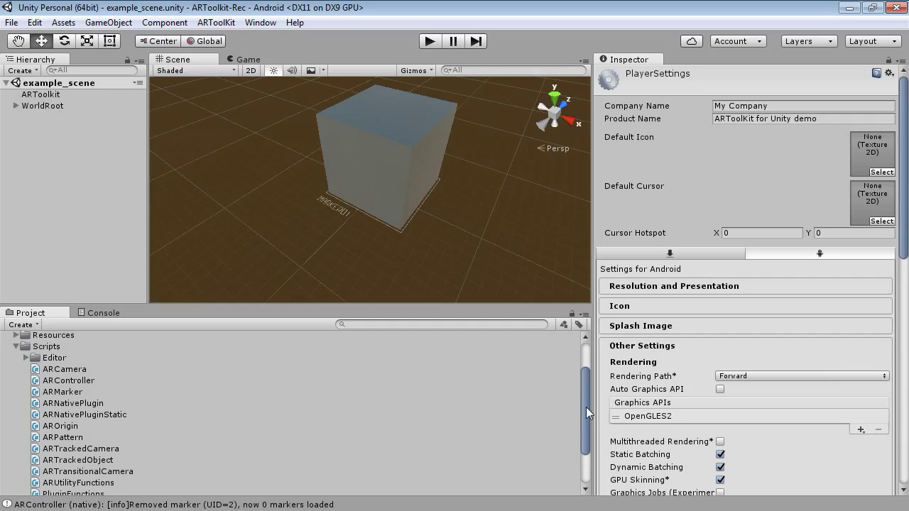
left_click_drag(586, 409, 585, 372)
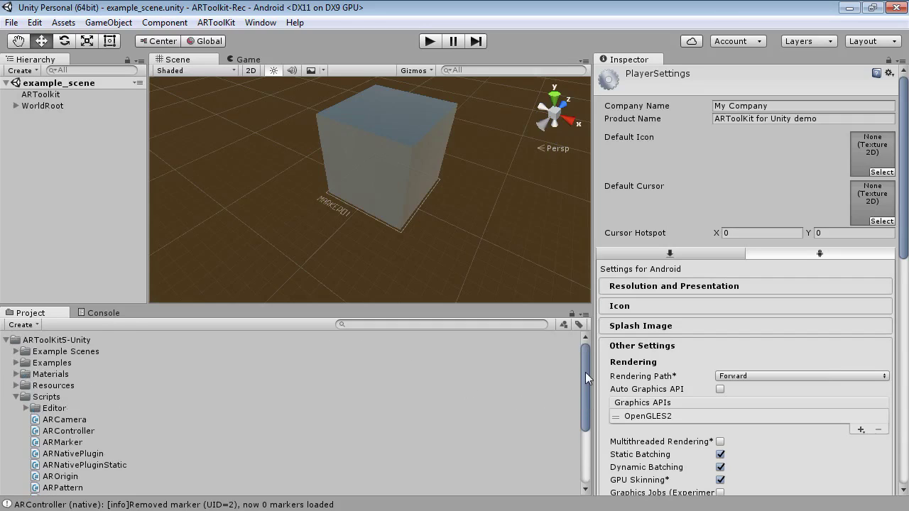
left_click(37, 353)
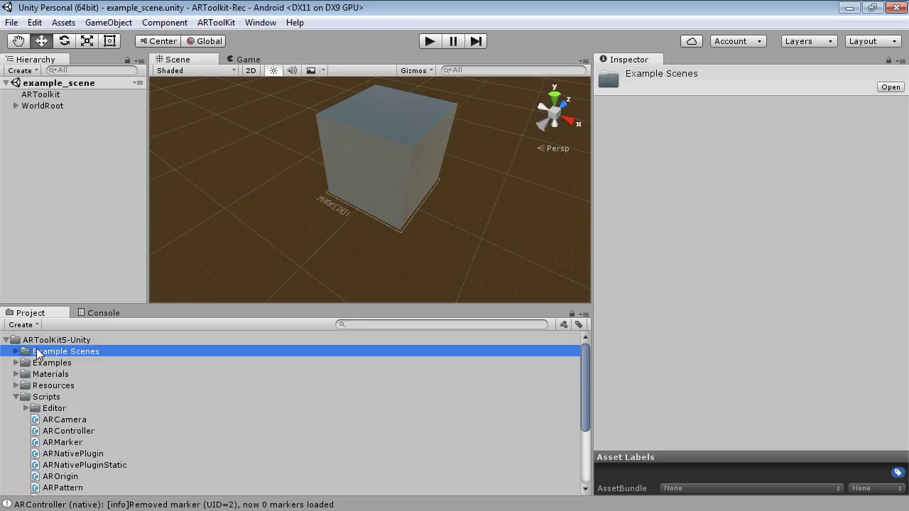
right_click(37, 352)
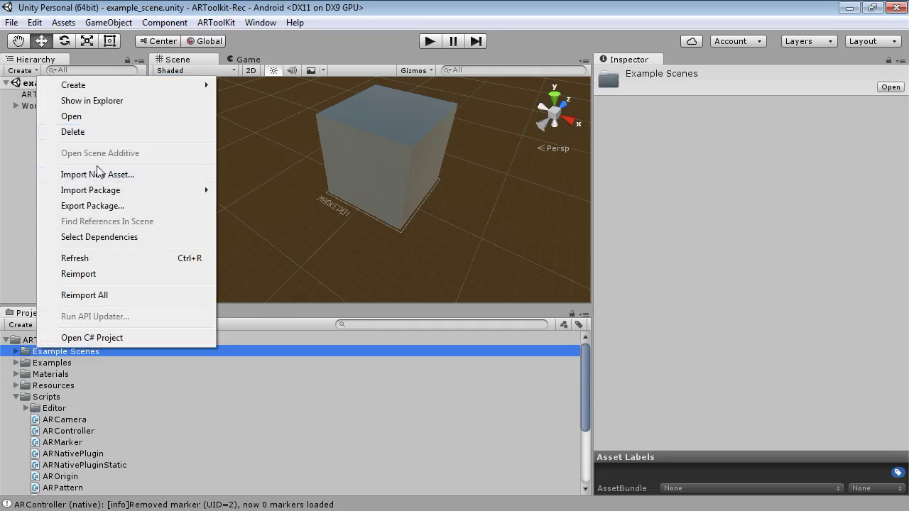
left_click(88, 131)
left_click(483, 287)
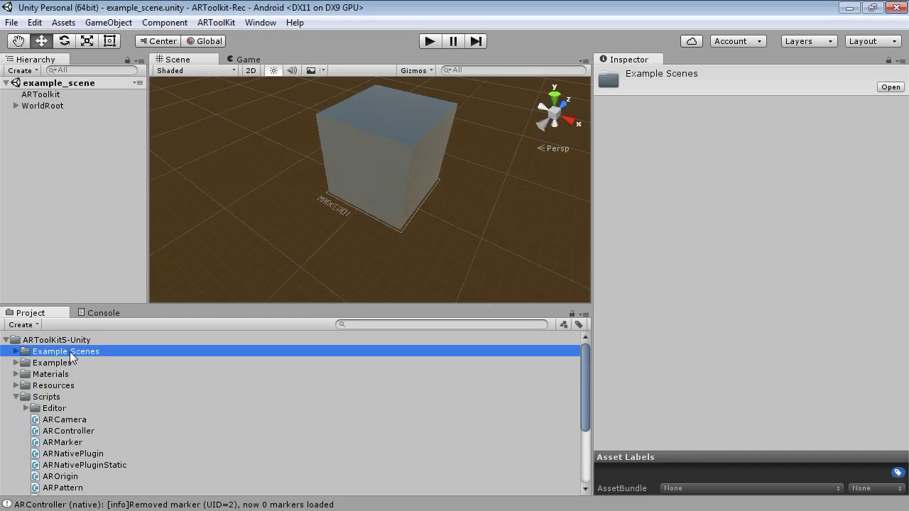
- Delete the Examples folder from ARToolKit5-Unity in the project assets
left_click(50, 353)
right_click(49, 352)
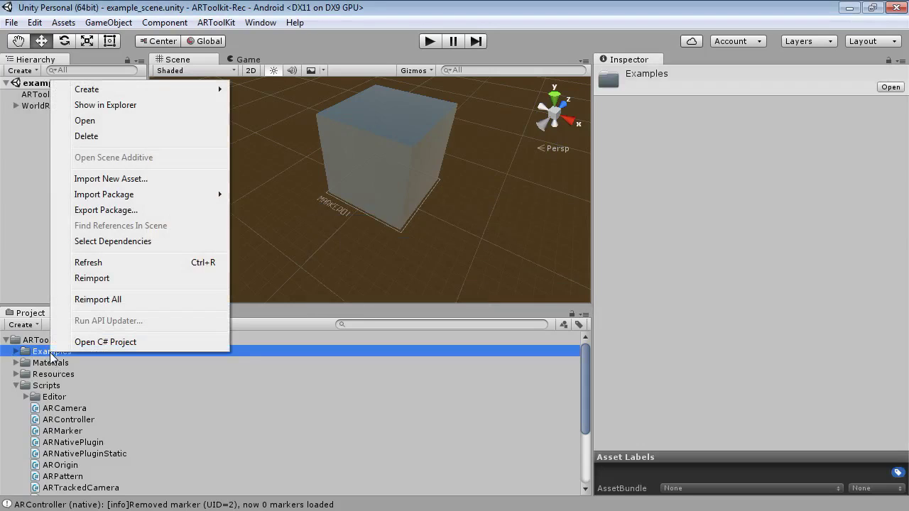
left_click(106, 142)
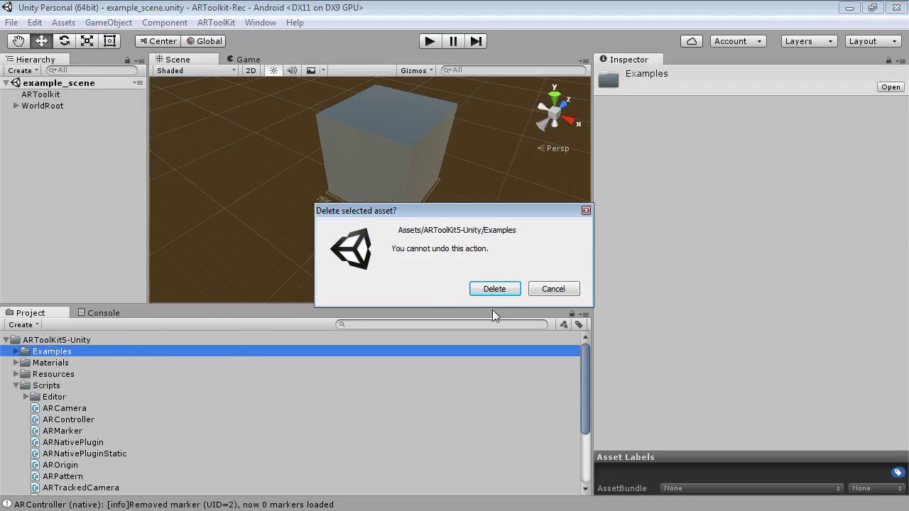
left_click(493, 287)
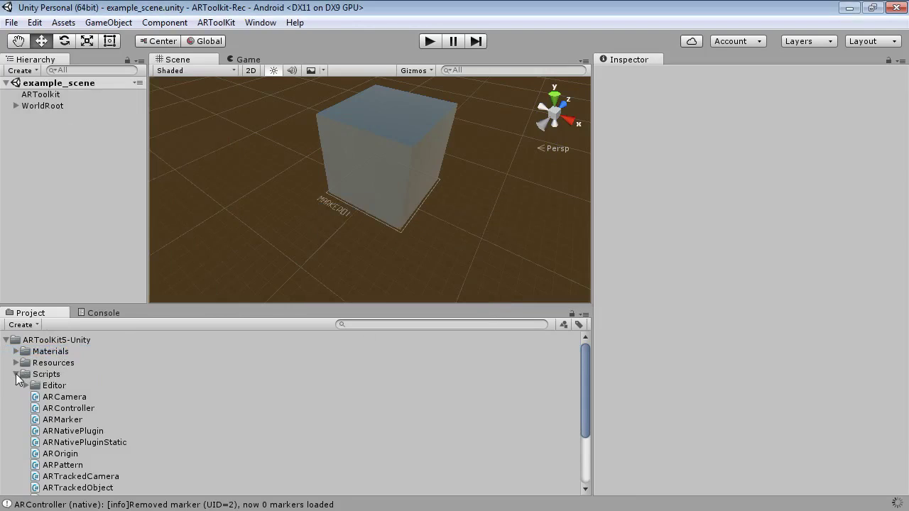
- Collapse the Scripts folder and examine the import settings of the libARWrapper plugin in Plugins/Android
left_click(16, 375)
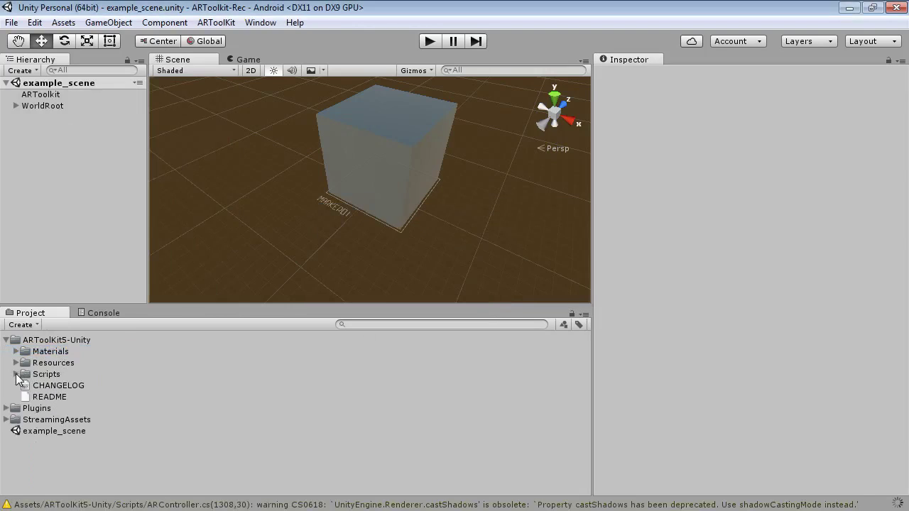
left_click(6, 409)
scroll(60, 408, "down", 1)
left_click(47, 412)
left_click(16, 411)
scroll(68, 412, "down", 2)
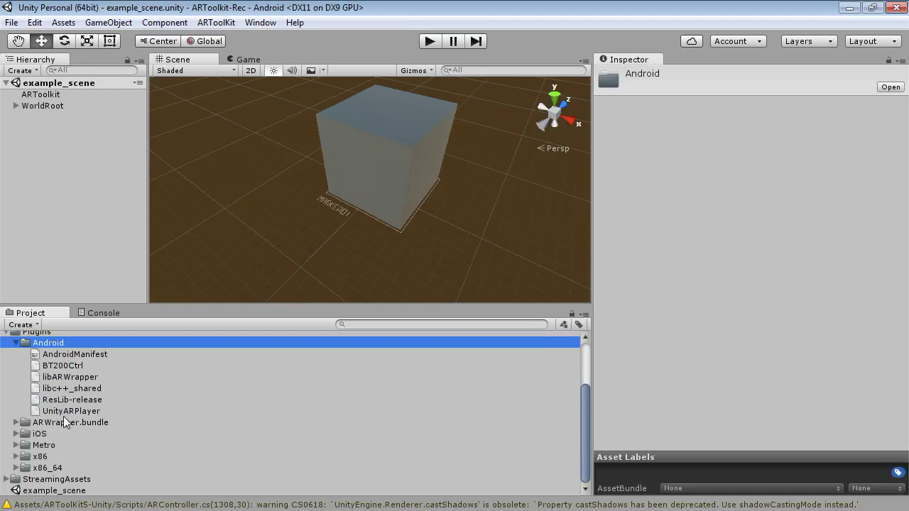
left_click(57, 378)
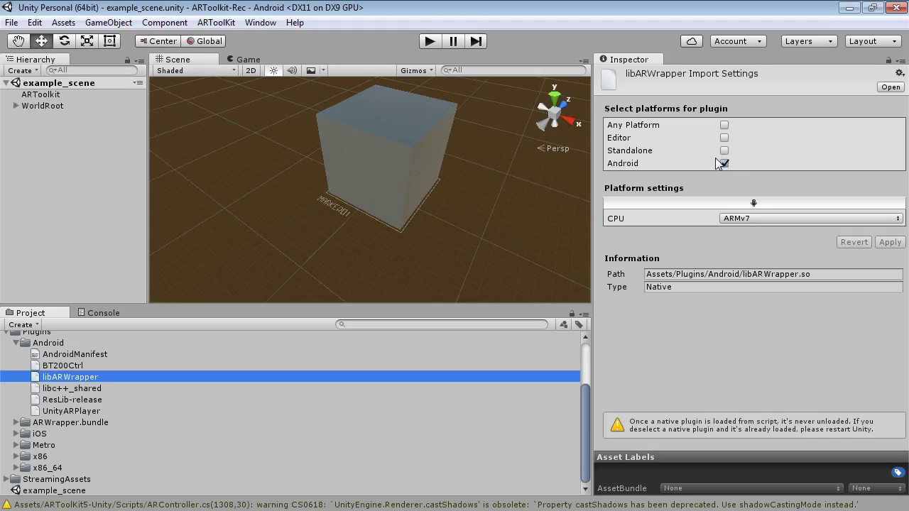
- Look through the ARWrapper.bundle contents and check the platform settings of the iOS libARWrapper plugin
left_click(17, 422)
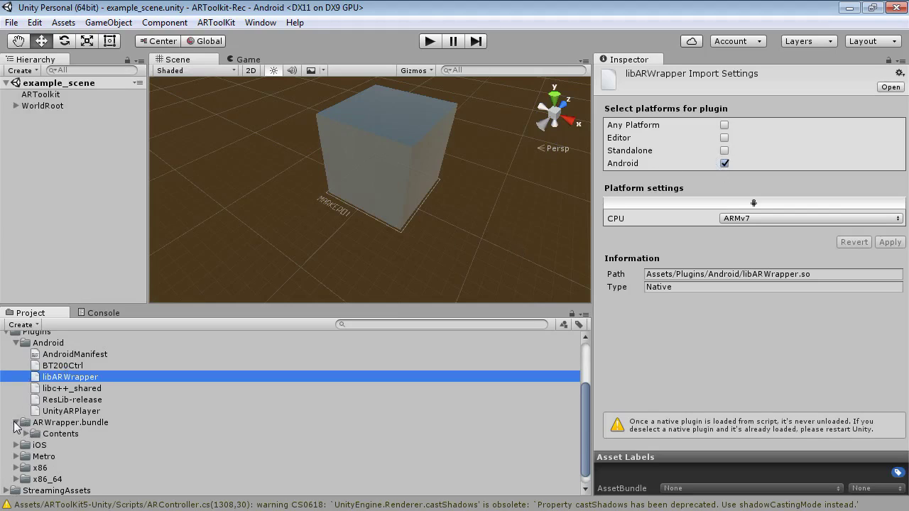
left_click(26, 434)
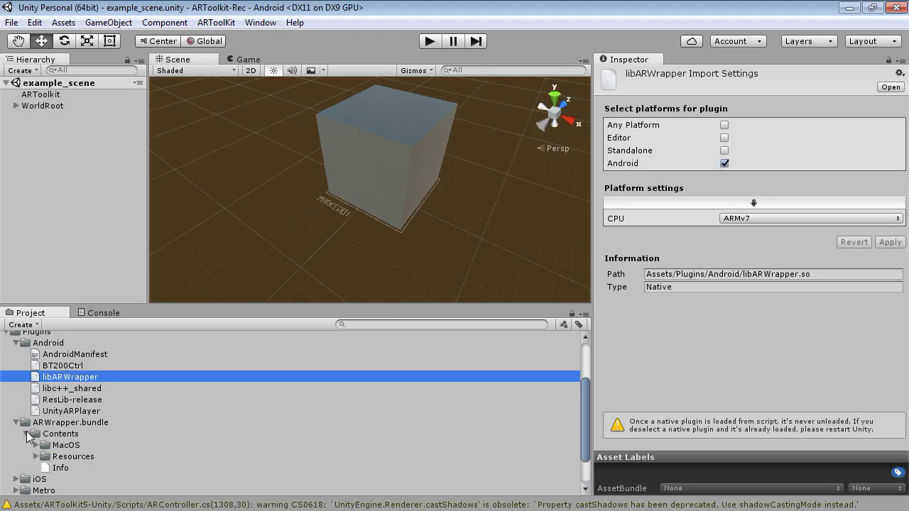
left_click(36, 445)
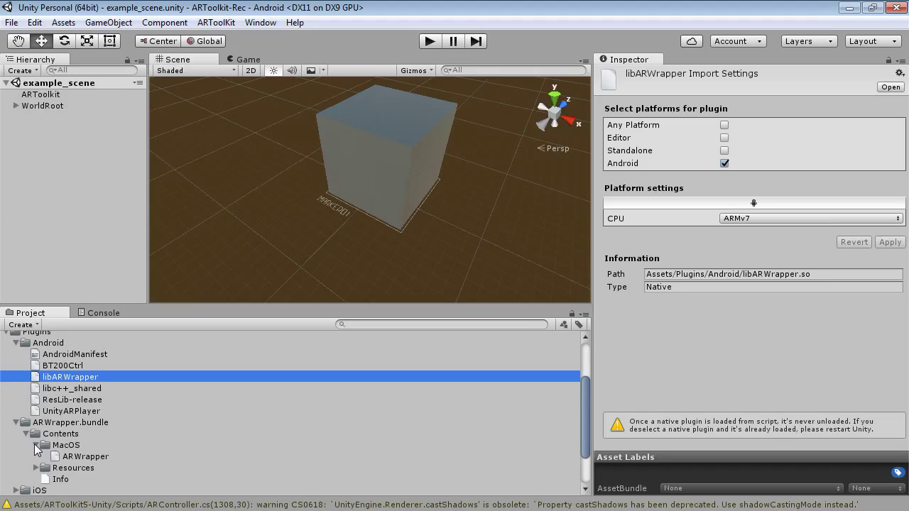
left_click(36, 468)
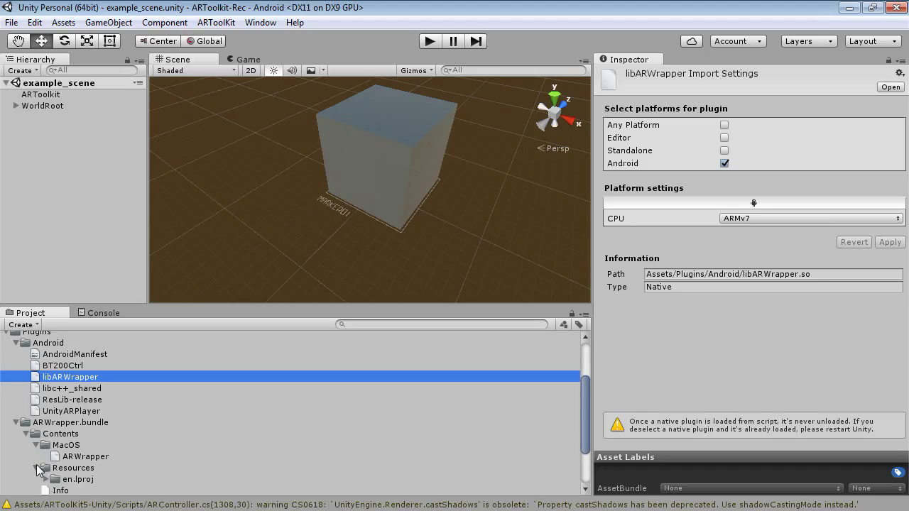
left_click(15, 423)
left_click(15, 434)
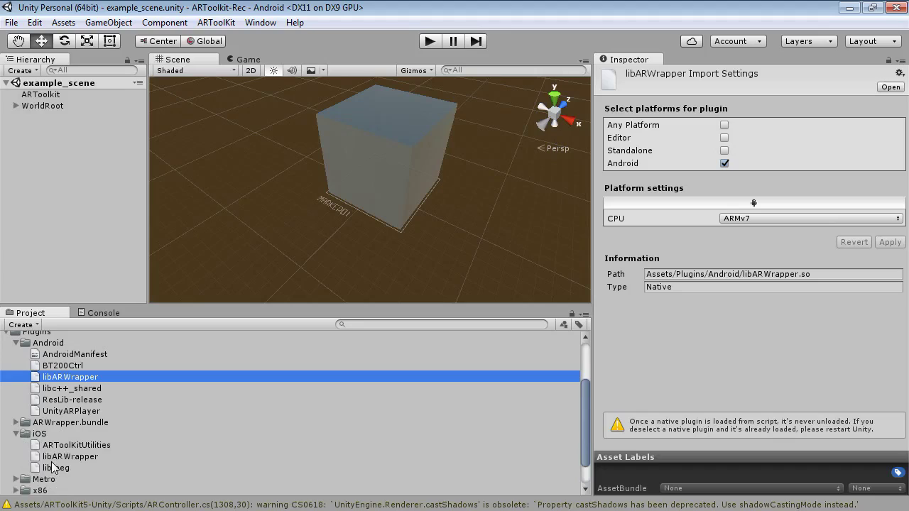
left_click(54, 458)
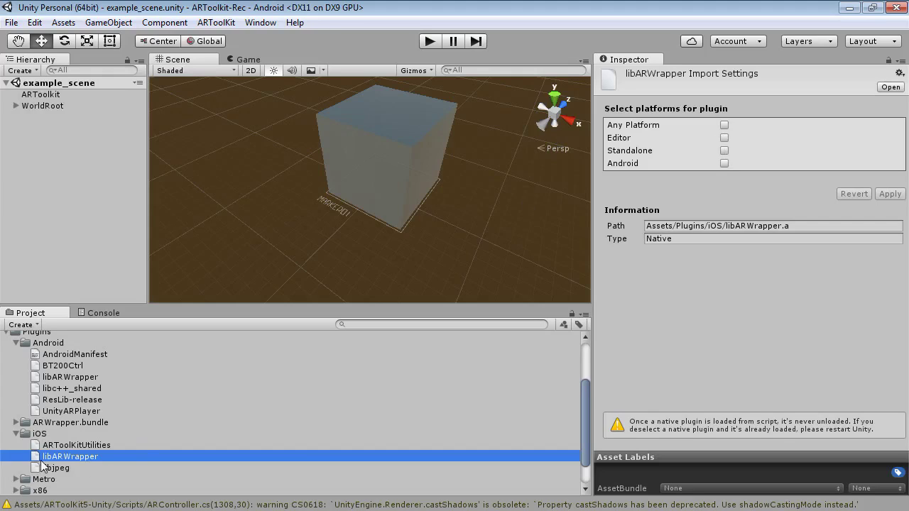
- Look through the Win81 and WindowsPhone81 subfolders of the Metro plugins for wrapper libraries
left_click(16, 479)
scroll(24, 447, "down", 3)
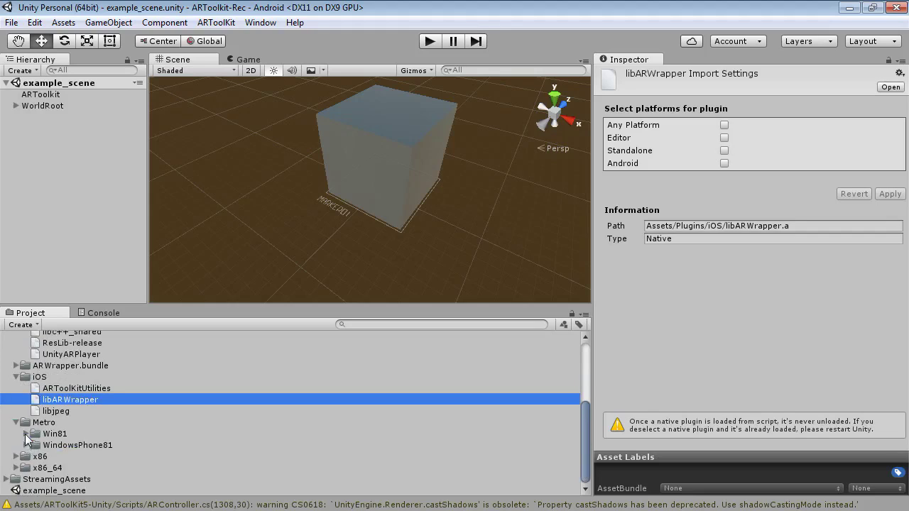
left_click(26, 435)
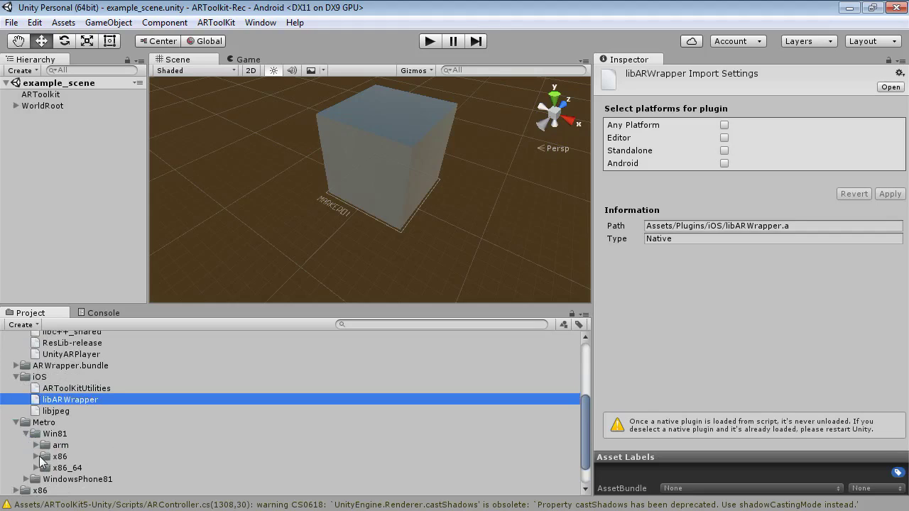
left_click(36, 457)
left_click(37, 457)
left_click(36, 446)
left_click(37, 445)
left_click(37, 468)
left_click(36, 468)
left_click(27, 480)
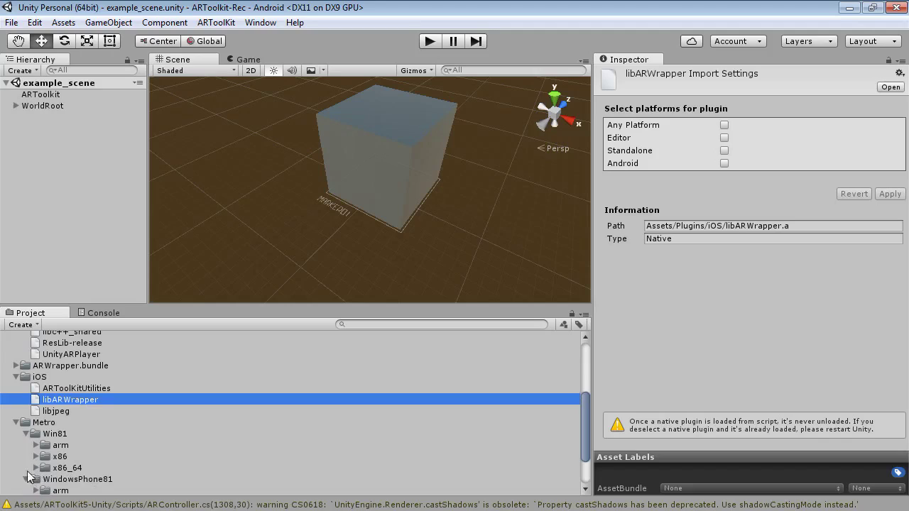
scroll(28, 474, "down", 2)
left_click(34, 445)
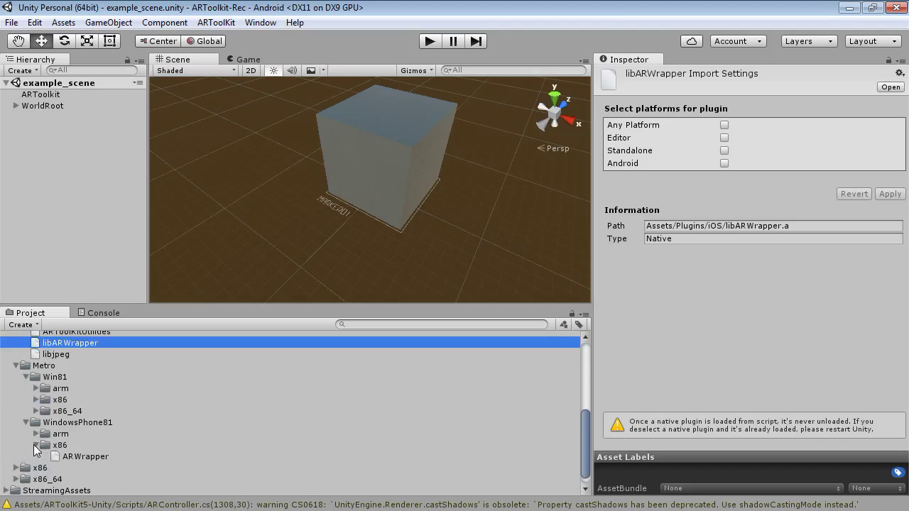
- Turn off Any Platform and enable Editor for the x86 libARWrapper plugin, applying its settings while switching to the x86_64 libARWrapper
left_click(15, 468)
scroll(21, 469, "down", 3)
left_click(51, 445)
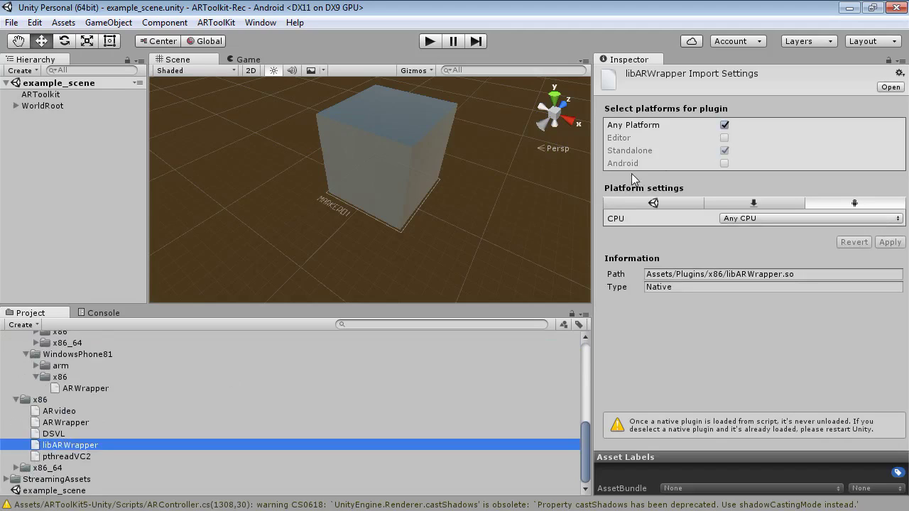
left_click(725, 125)
left_click(724, 138)
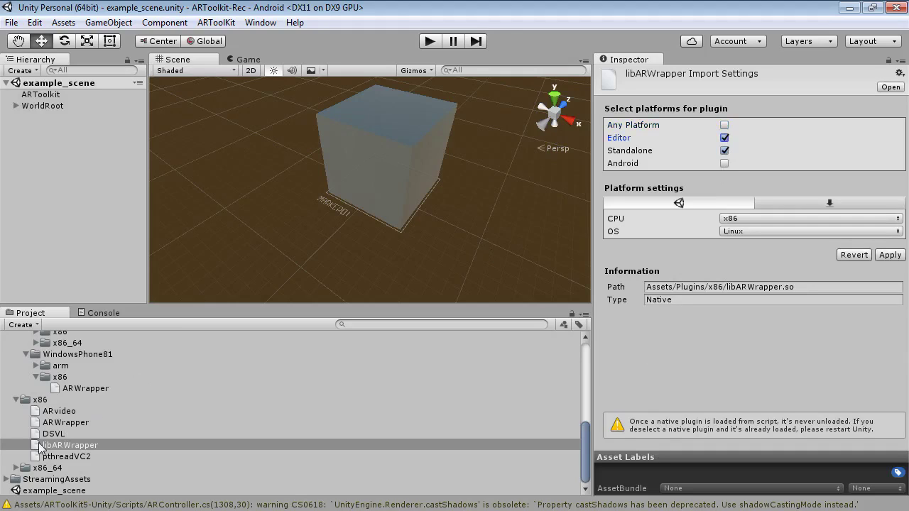
left_click(16, 467)
scroll(24, 448, "down", 3)
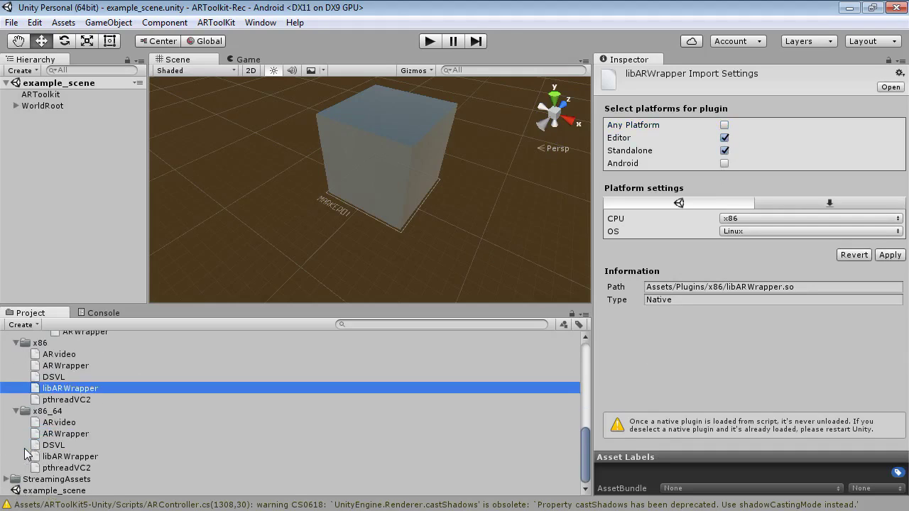
left_click(55, 458)
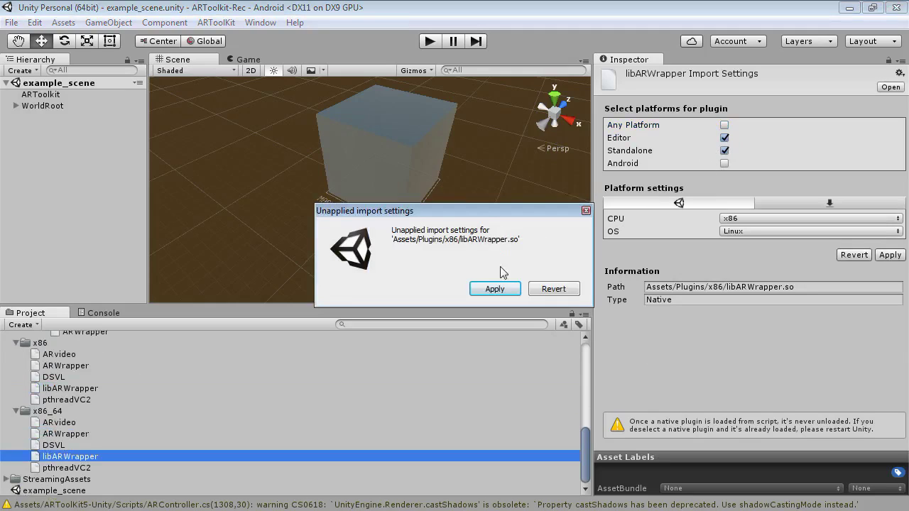
left_click(495, 289)
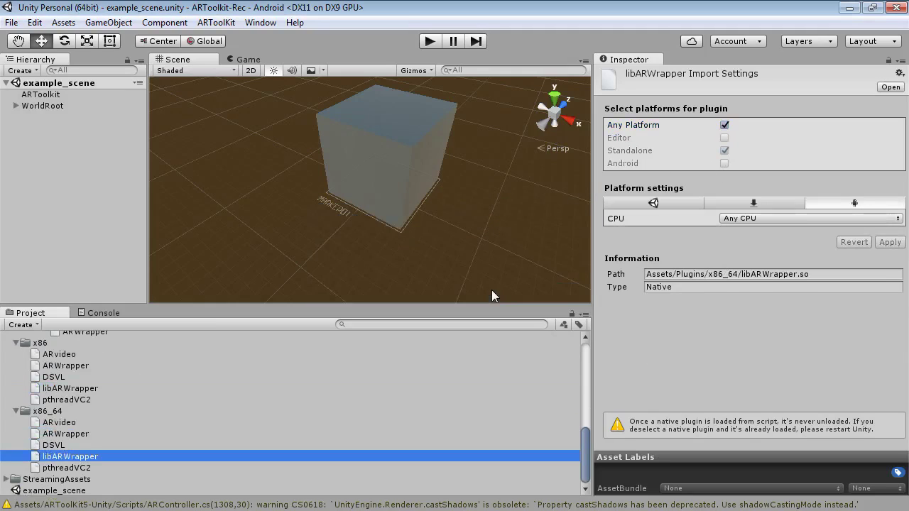
- Turn off Any Platform and enable Editor for the x86_64 libARWrapper plugin, and apply the import settings
left_click(725, 125)
left_click(725, 138)
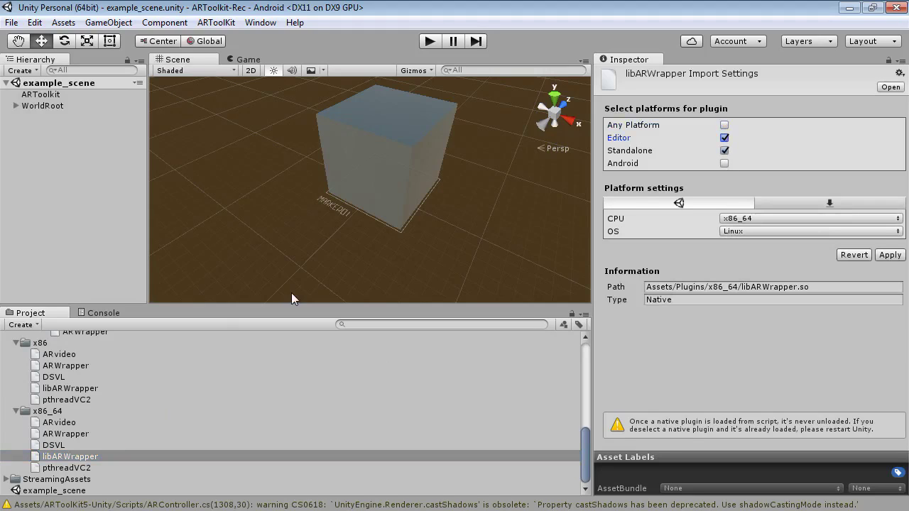
left_click(52, 445)
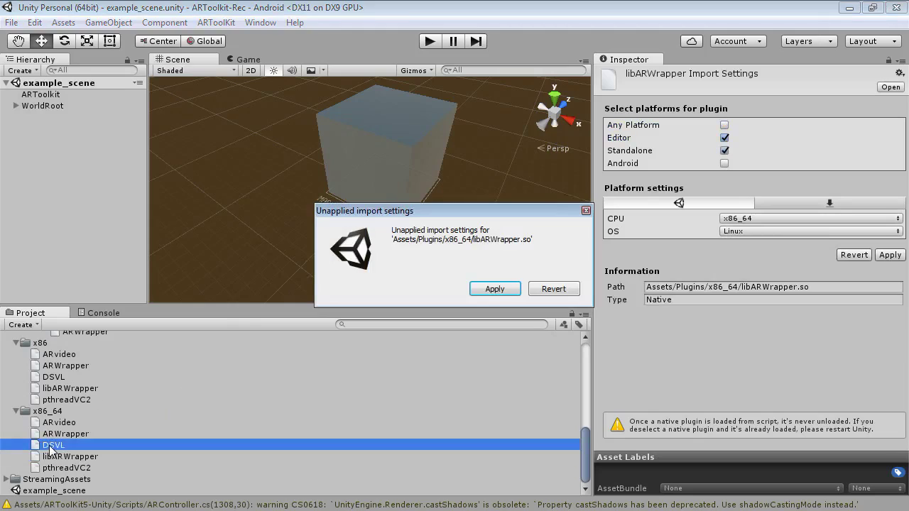
left_click(491, 289)
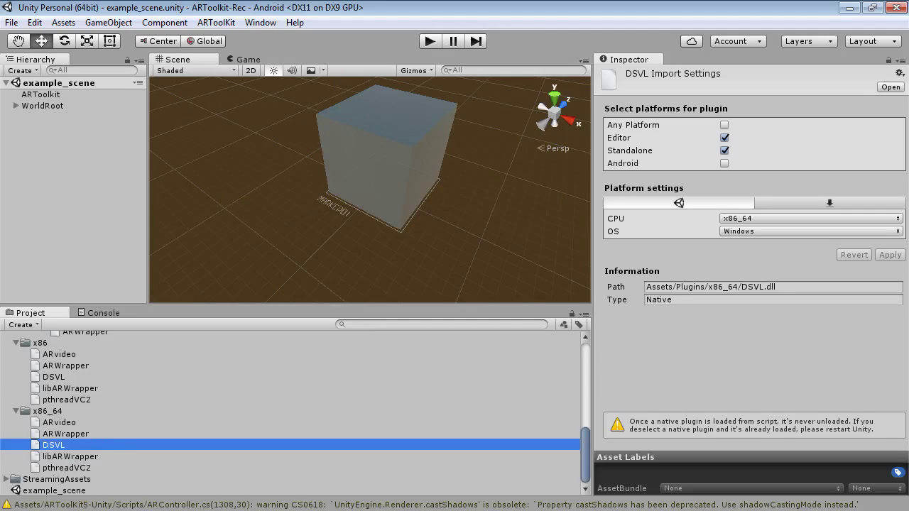
- Build the project for Android again, saving it as artoolkitrec.apk in the ARToolkit-Rec folder
key("ctrl+shift+b")
left_click_drag(481, 98, 230, 27)
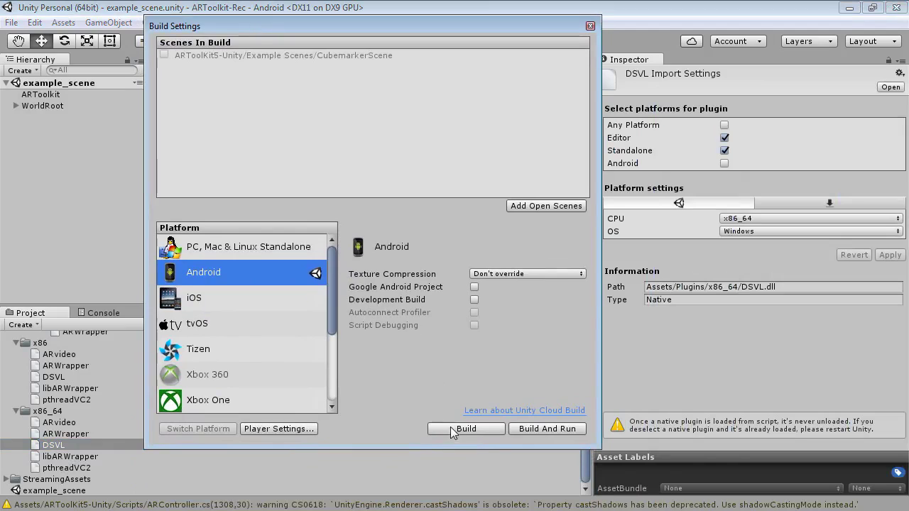
left_click(458, 432)
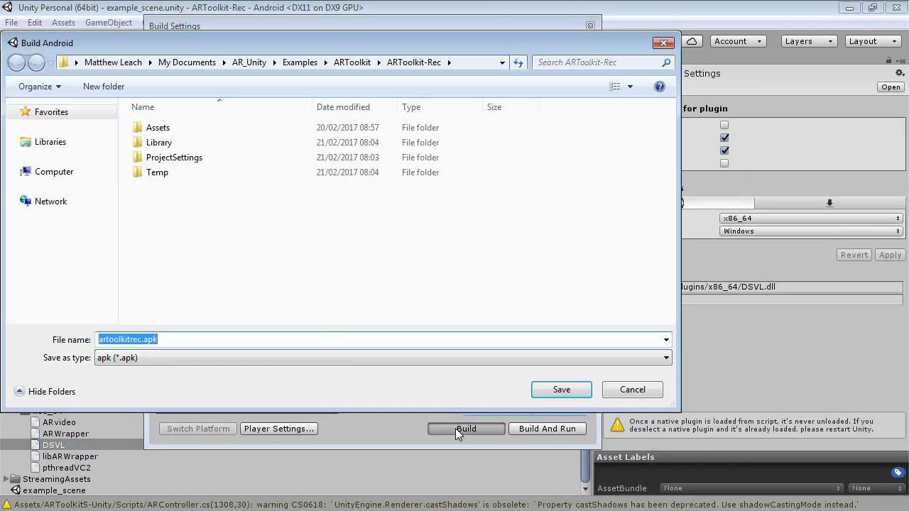
left_click(558, 390)
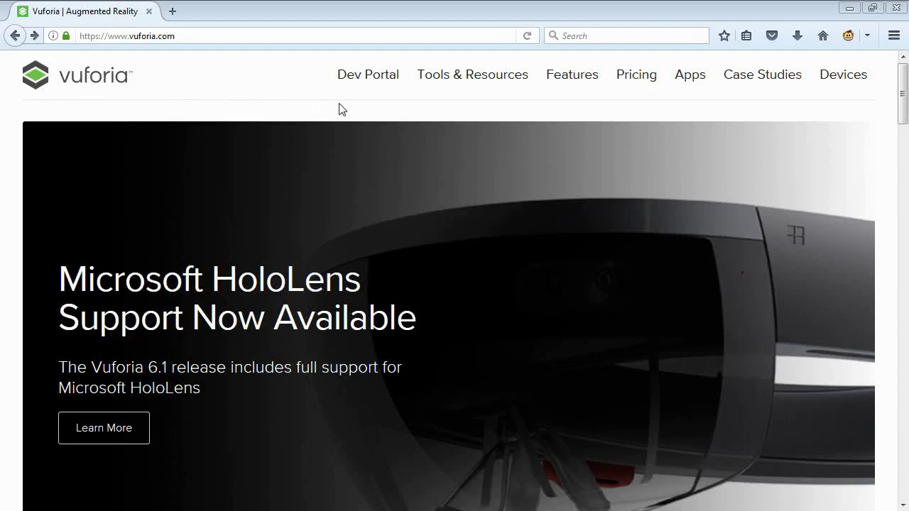
- Switch to the Vuforia website in the web browser and open its developer portal
left_click(368, 85)
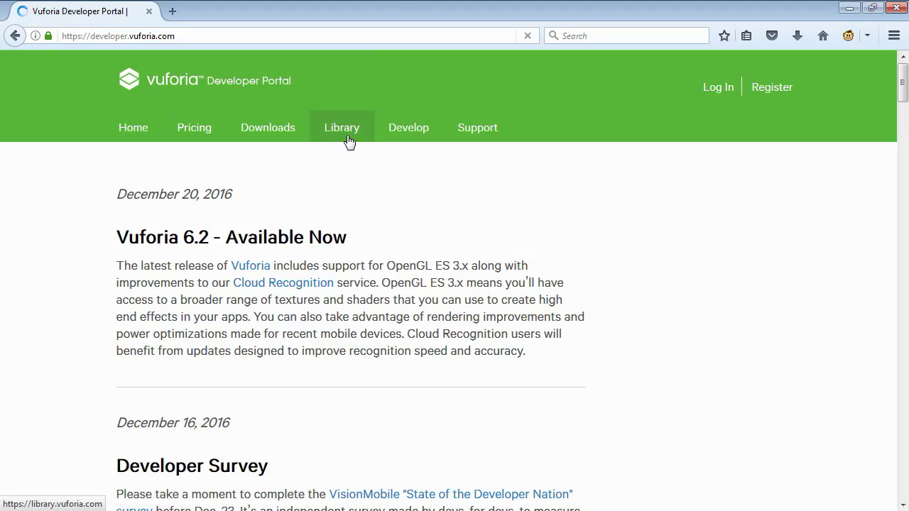
- Open the portal's Downloads page, and import the full vuforia-unity-6-1-17 package into the VuforiaRec project in Unity
left_click(265, 136)
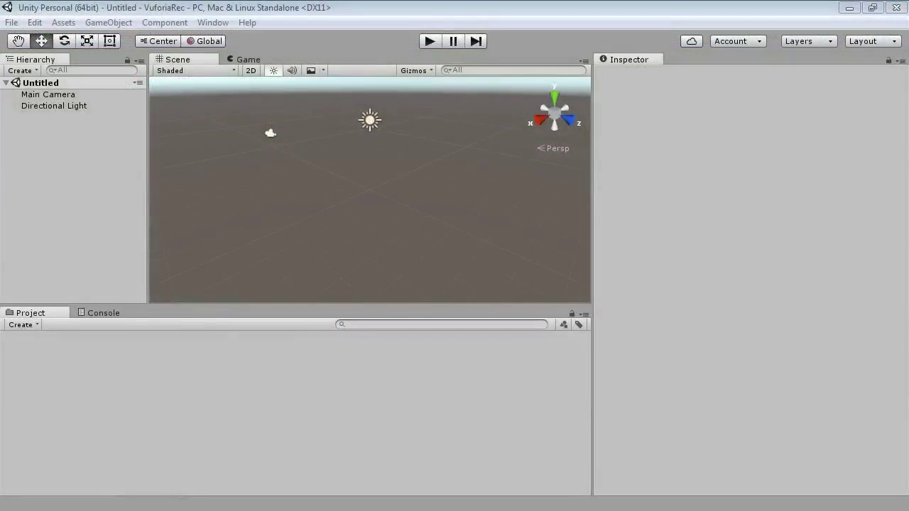
left_click_drag(763, 274, 369, 94)
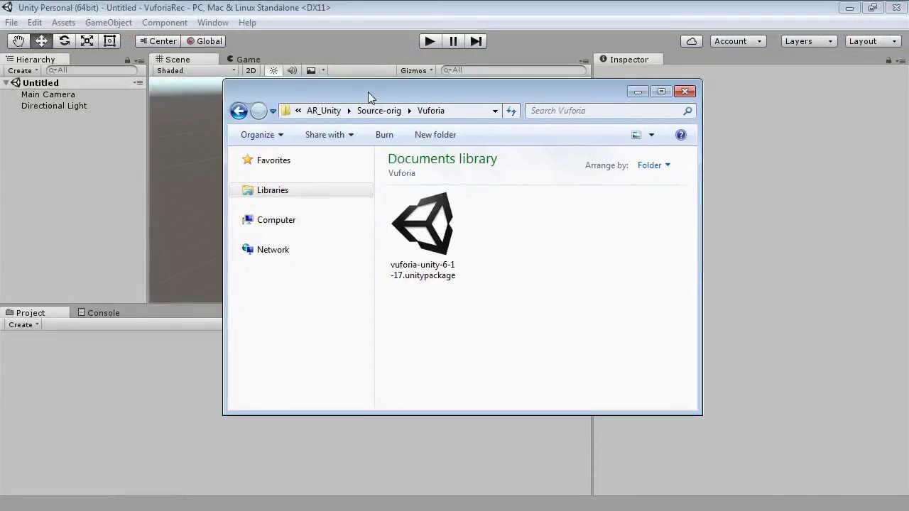
double_click(424, 242)
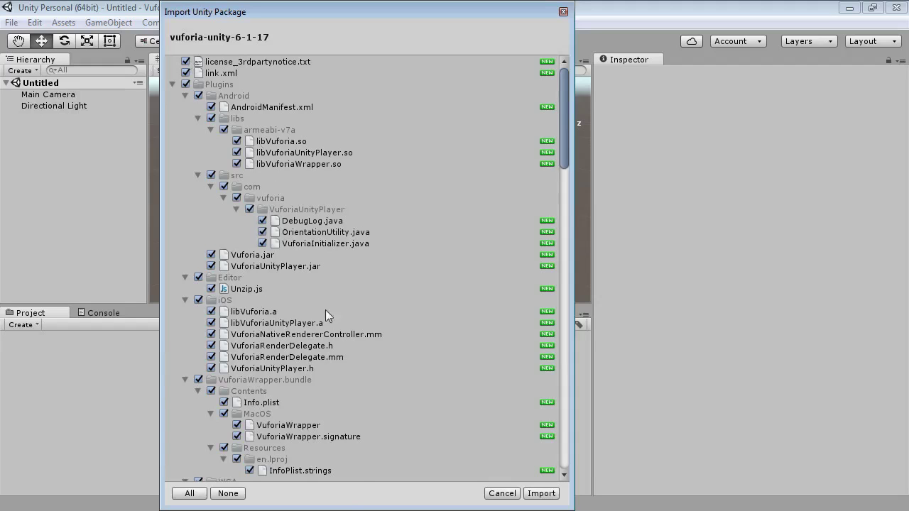
left_click_drag(565, 115, 571, 421)
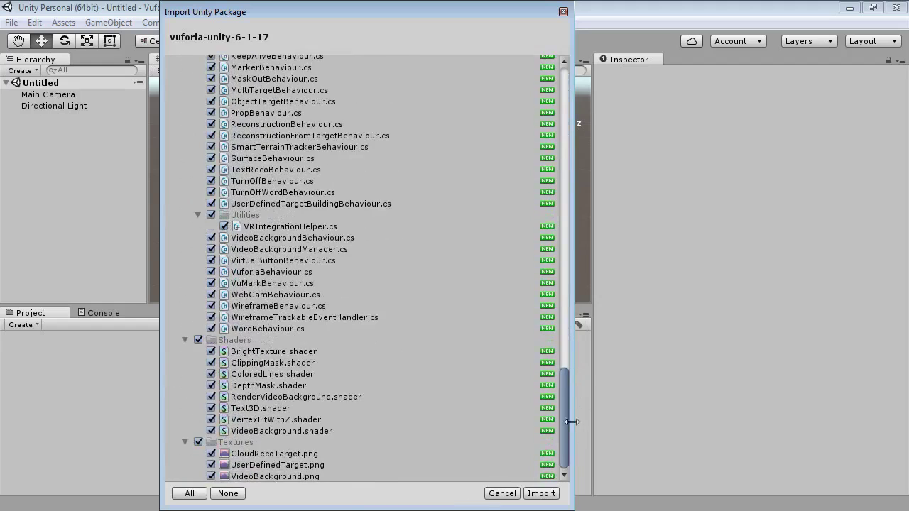
left_click(541, 494)
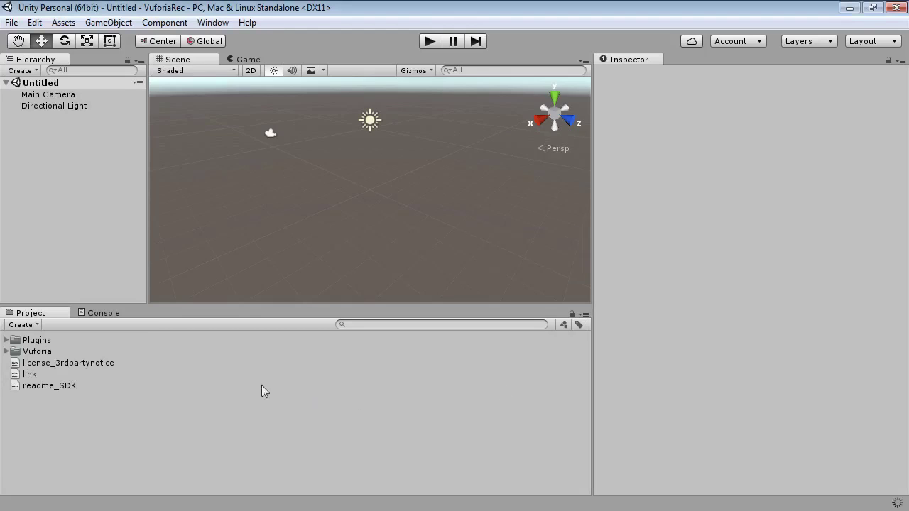
- Expand the Vuforia folder and its Prefabs subfolder in the project assets to list the available prefabs
left_click(6, 352)
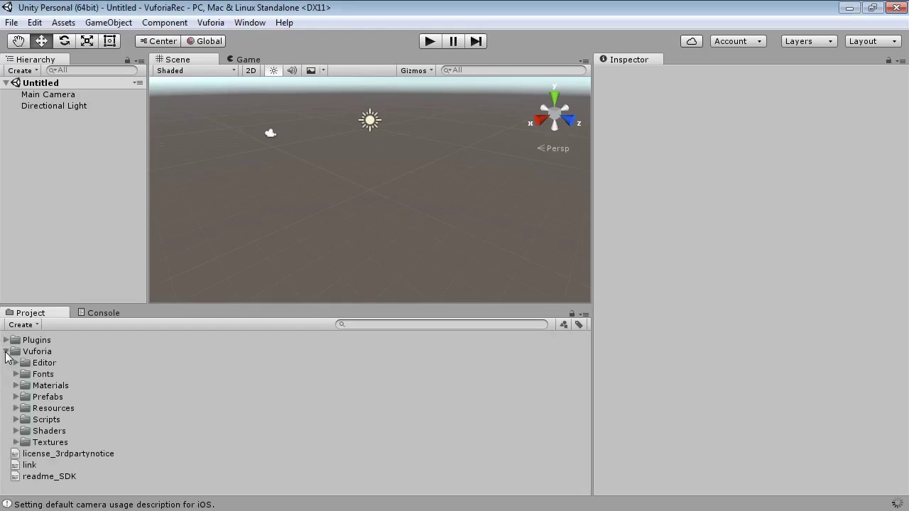
left_click(16, 397)
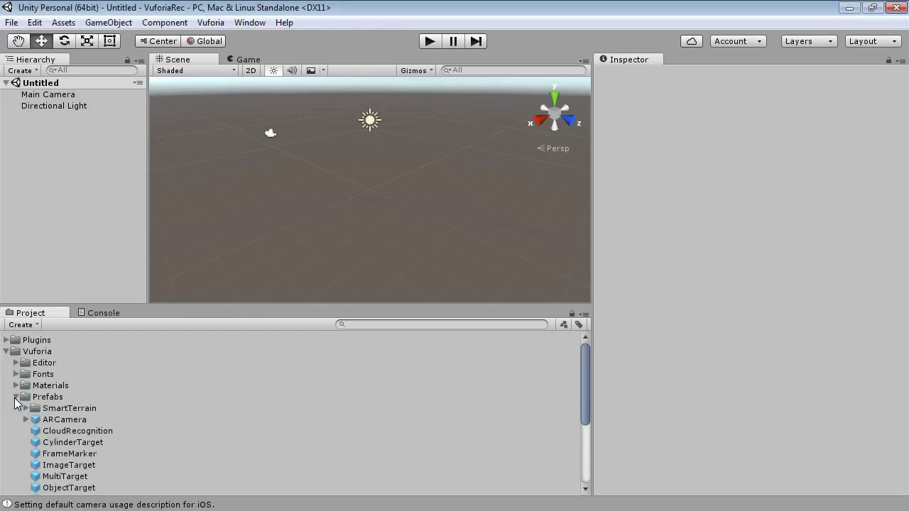
scroll(88, 420, "down", 3)
scroll(85, 419, "up", 2)
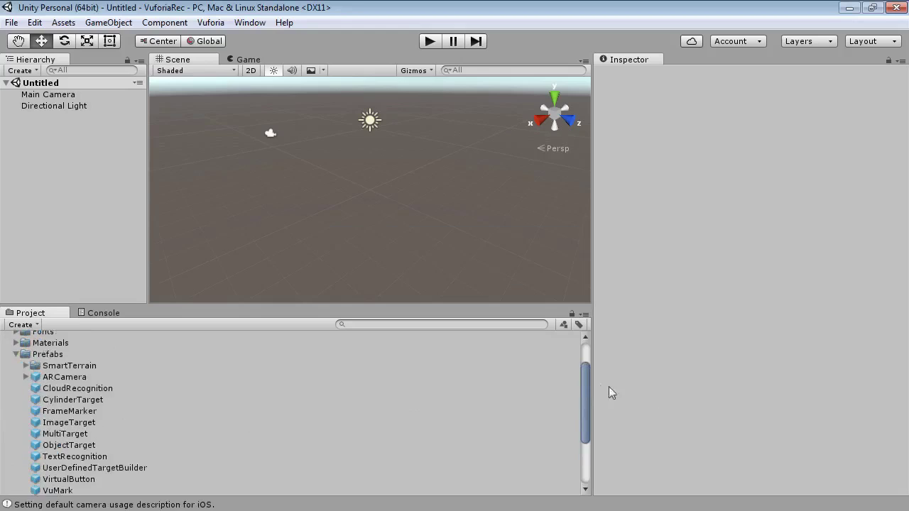
left_click_drag(581, 388, 583, 397)
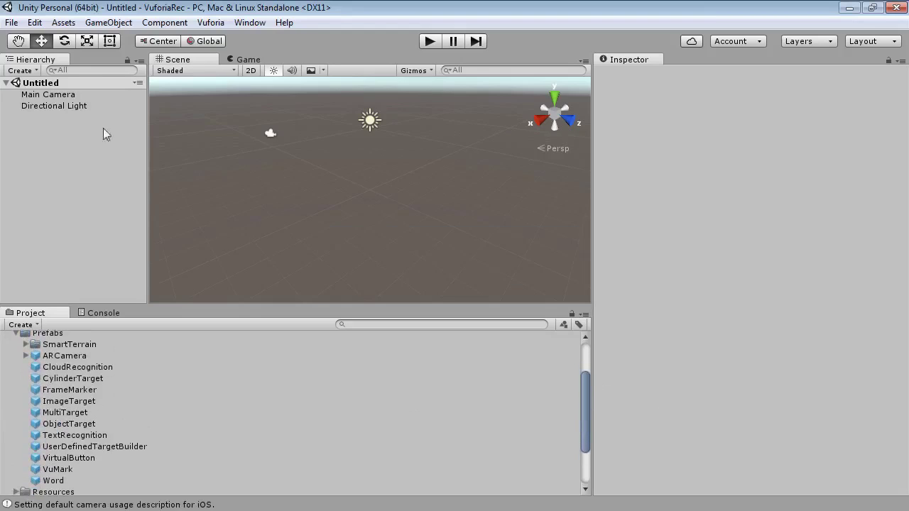
- Replace the scene's Main Camera with the ARCamera prefab and add the ImageTarget prefab to the scene
left_click(40, 96)
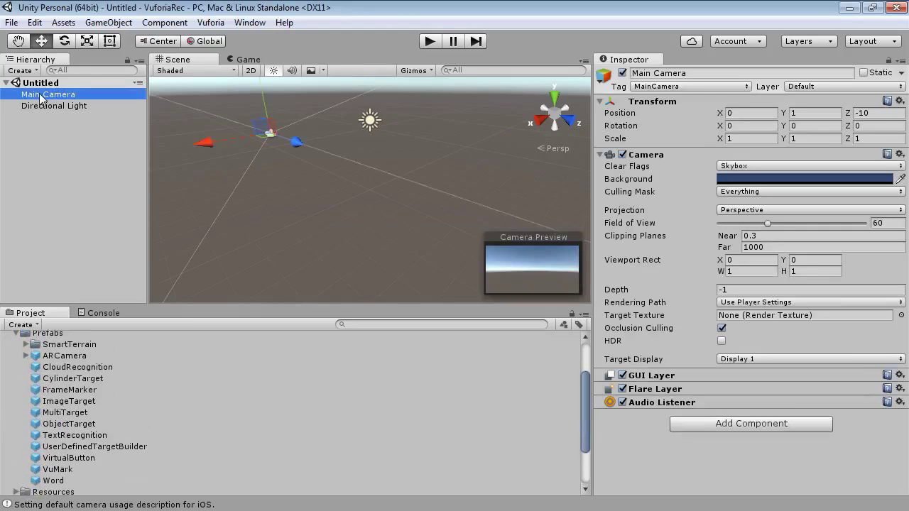
key("Delete")
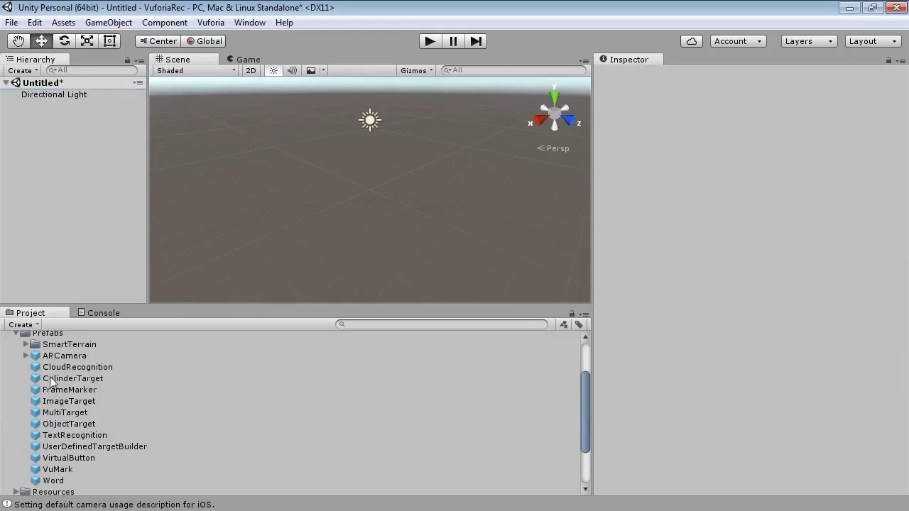
left_click_drag(51, 356, 56, 106)
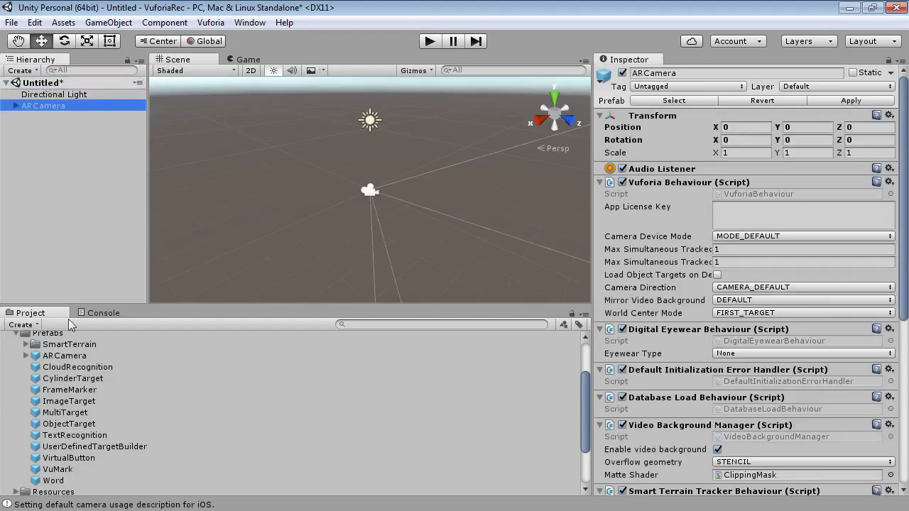
left_click_drag(51, 401, 51, 135)
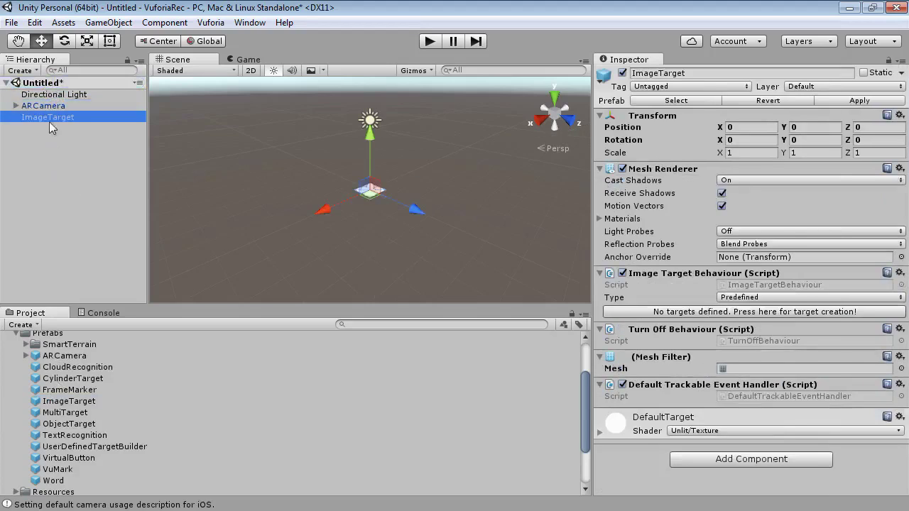
- Activate the ARCamera's App License Key field and open the License Manager on the Vuforia developer portal in the browser
left_click(45, 107)
left_click(45, 118)
left_click(45, 106)
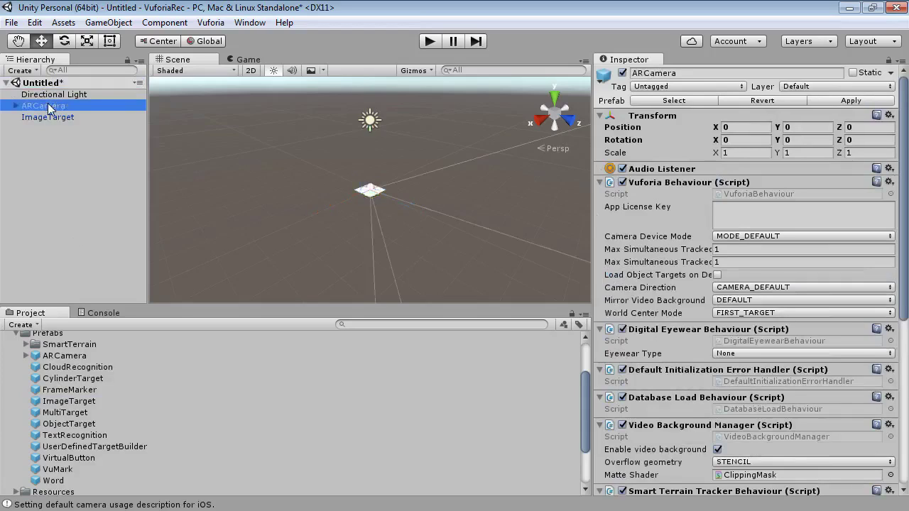
left_click(732, 212)
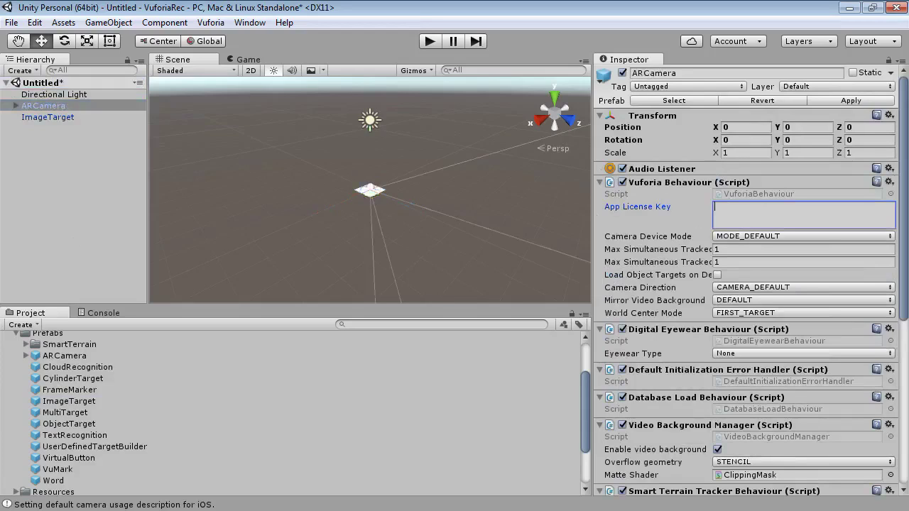
key("alt+Tab")
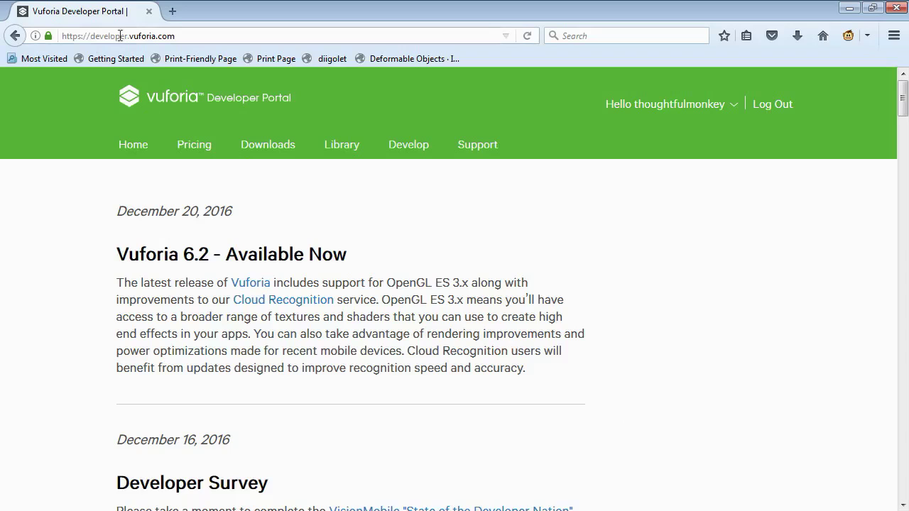
left_click(424, 157)
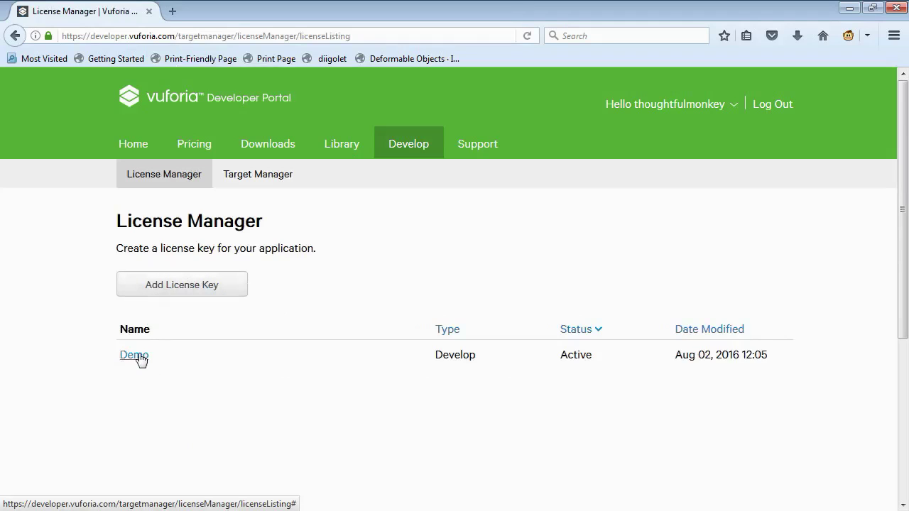
- Create a Device-type database named CatDemo in Vuforia's Target Manager
left_click(260, 174)
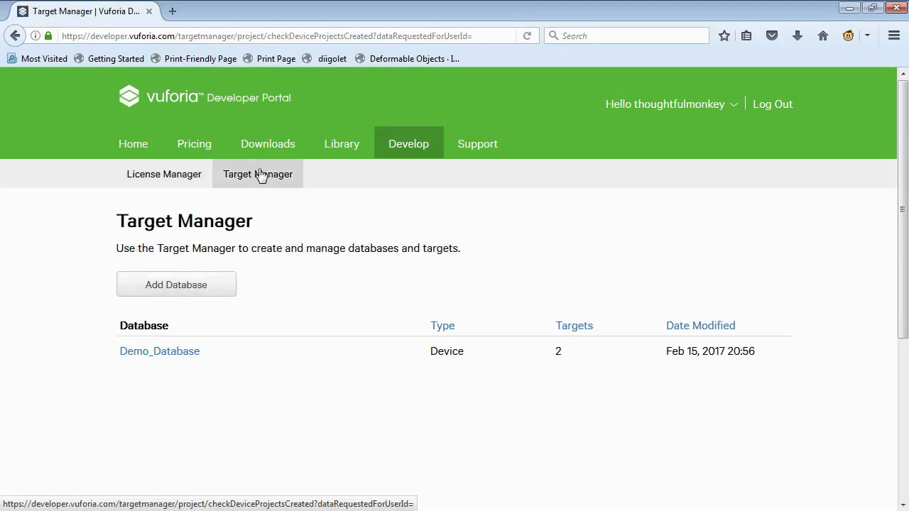
left_click(183, 288)
left_click(282, 211)
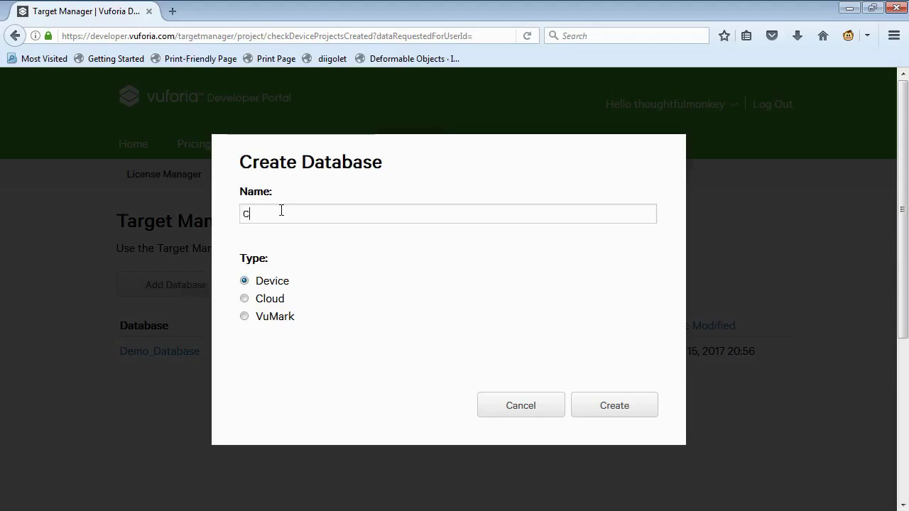
type("CatDemo")
left_click(600, 412)
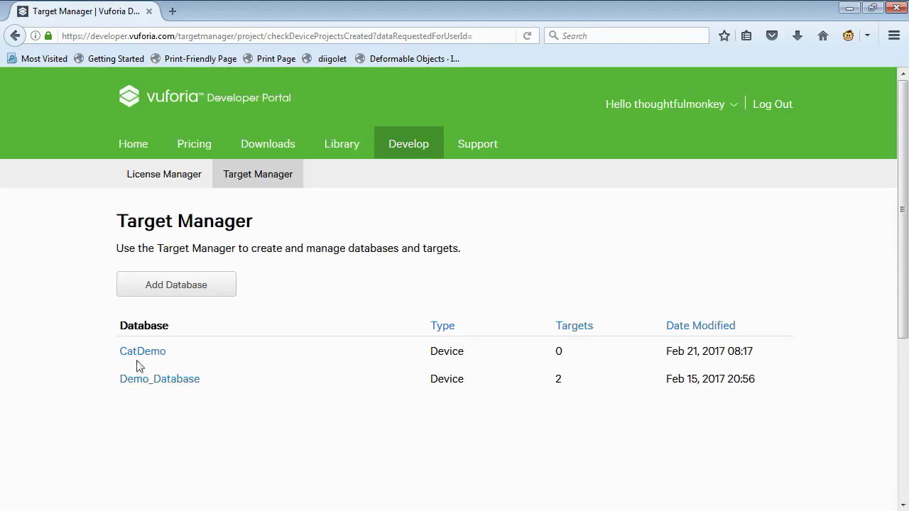
- Add a single-image target to the CatDemo database from cats.jpg, with width 0.2 and the name cats-peeping
left_click(139, 358)
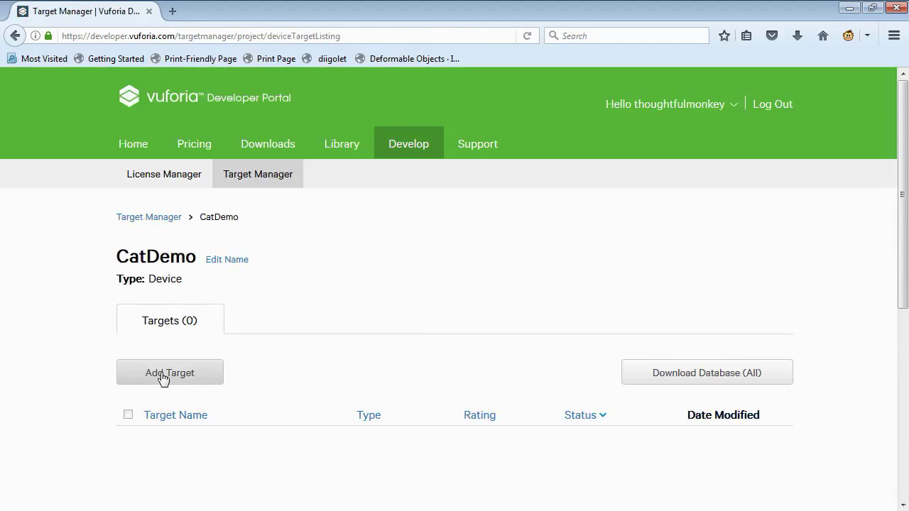
left_click(161, 372)
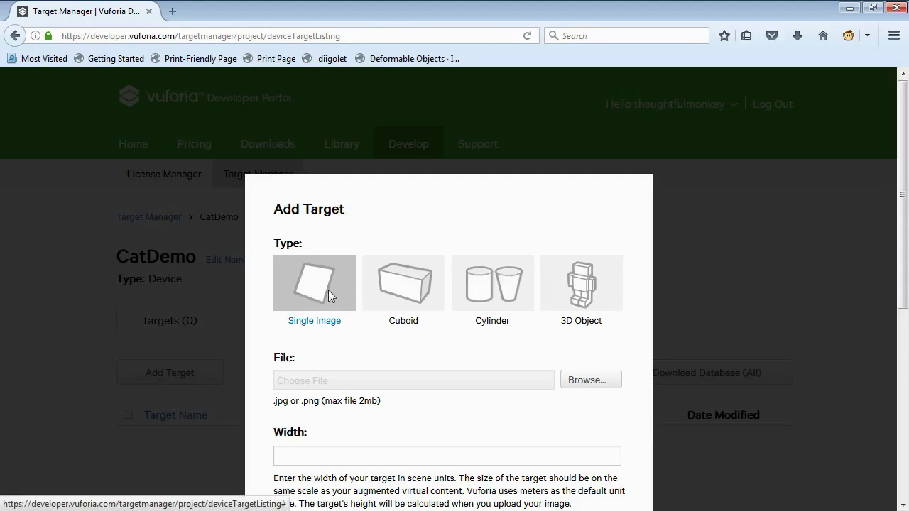
scroll(328, 289, "down", 3)
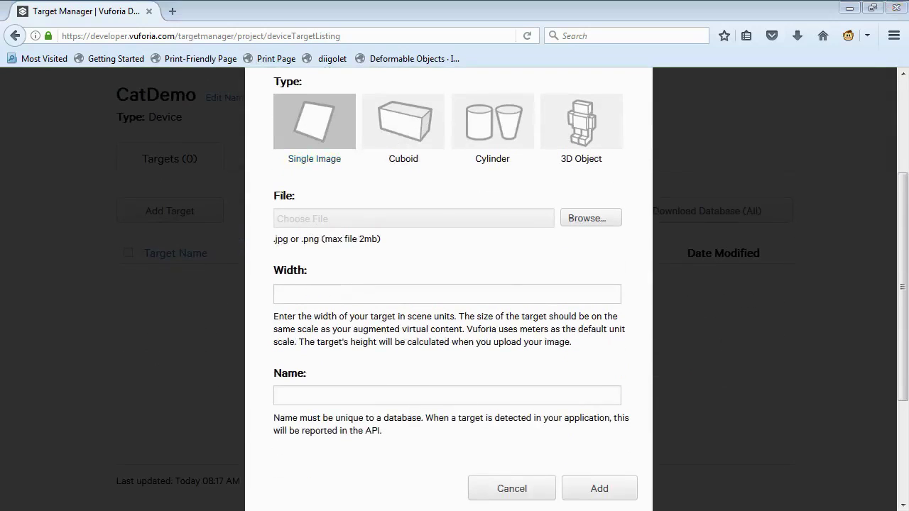
left_click_drag(450, 321, 575, 215)
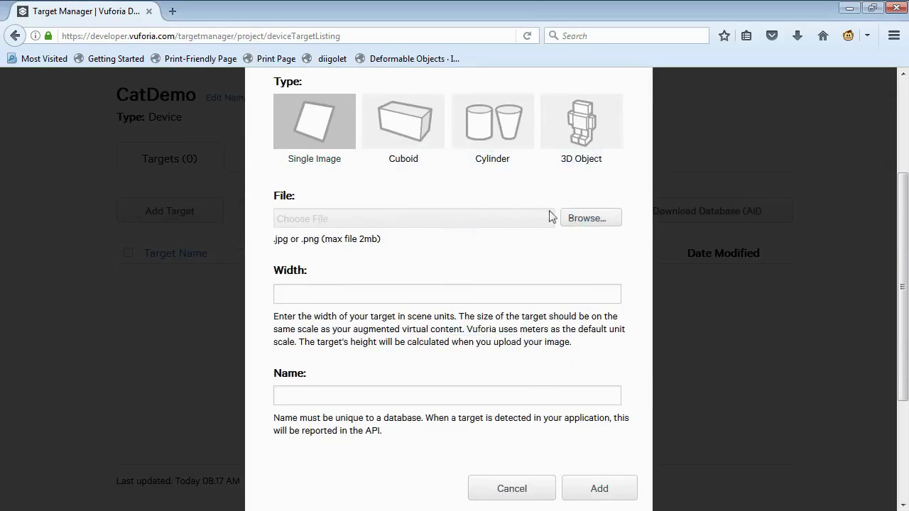
left_click(583, 218)
left_click(268, 138)
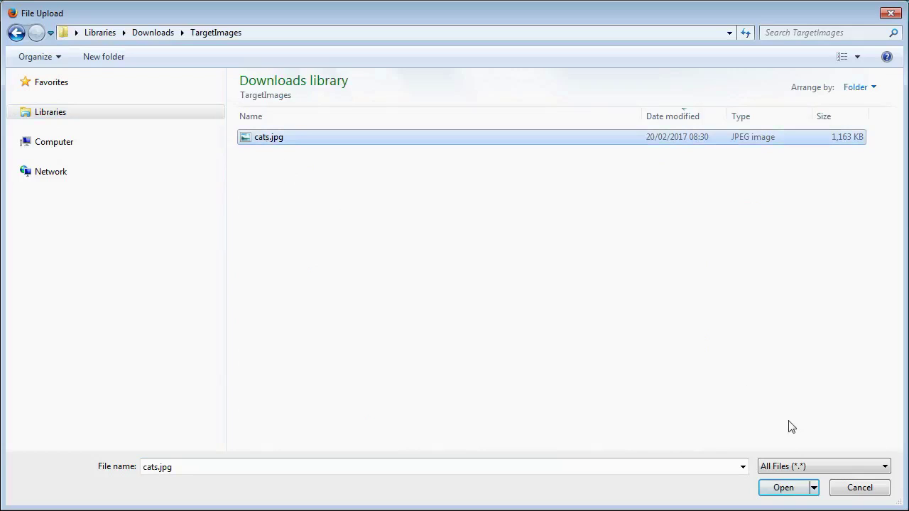
left_click(783, 488)
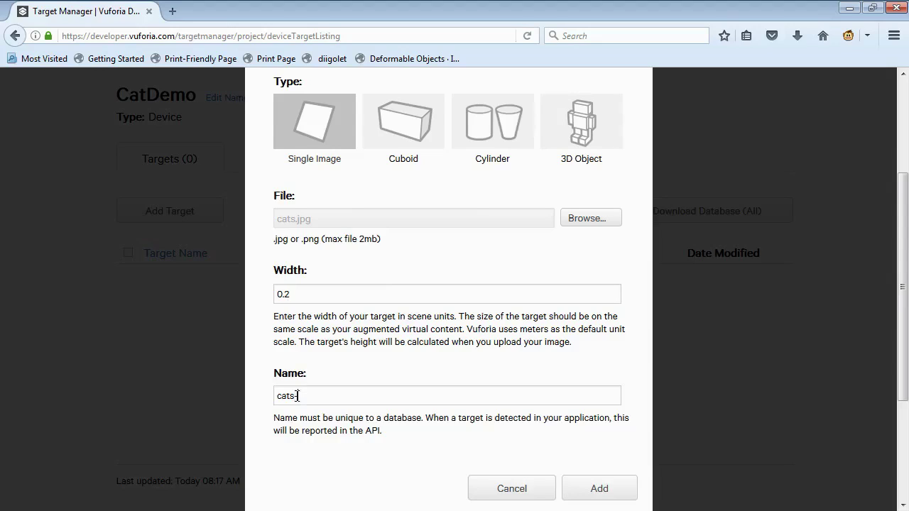
type("eping")
left_click(598, 490)
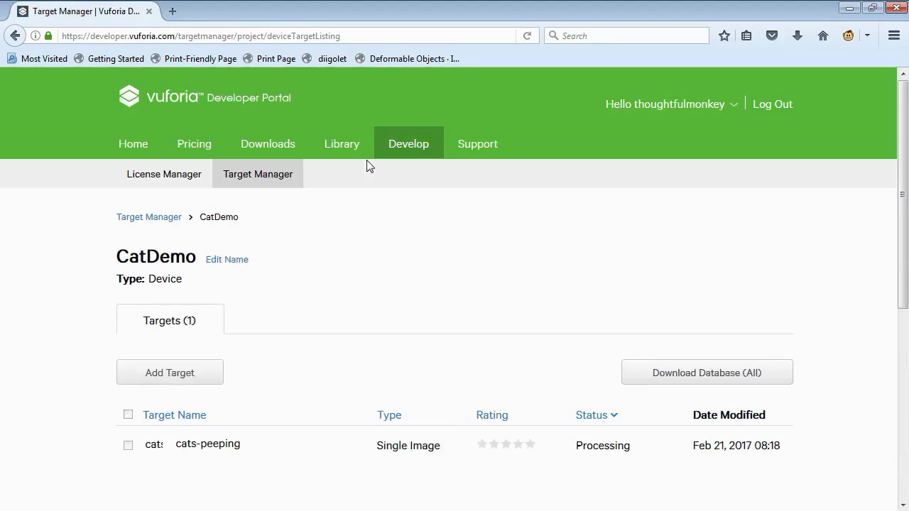
- Download the CatDemo database for the Unity Editor, opening it with Unity and importing the whole package
scroll(387, 244, "down", 2)
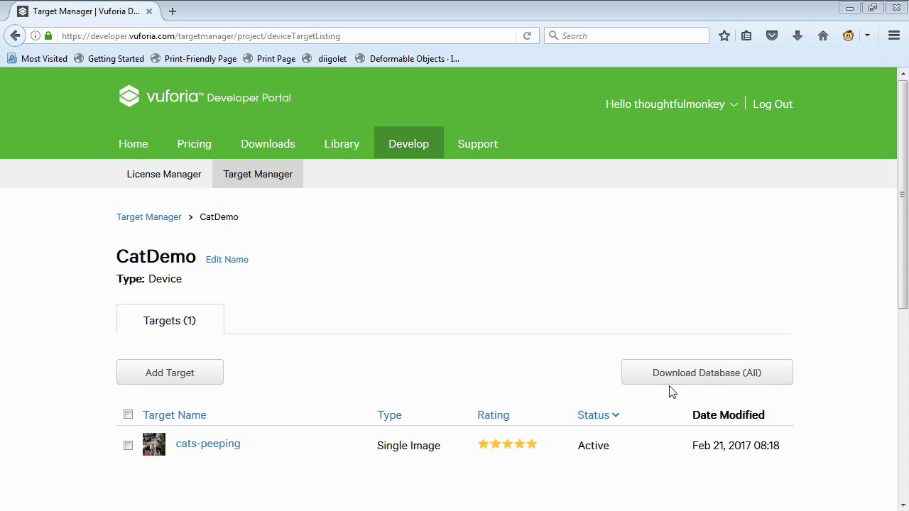
left_click(719, 376)
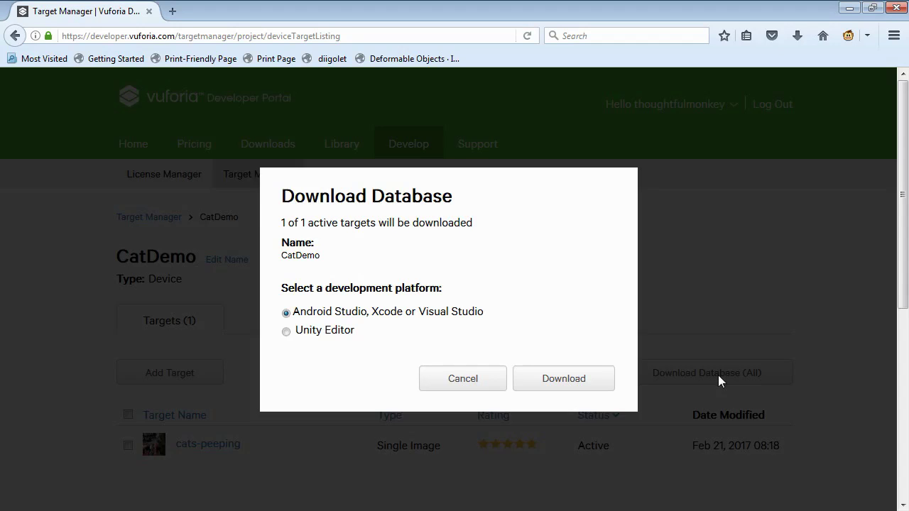
left_click(287, 332)
left_click(568, 389)
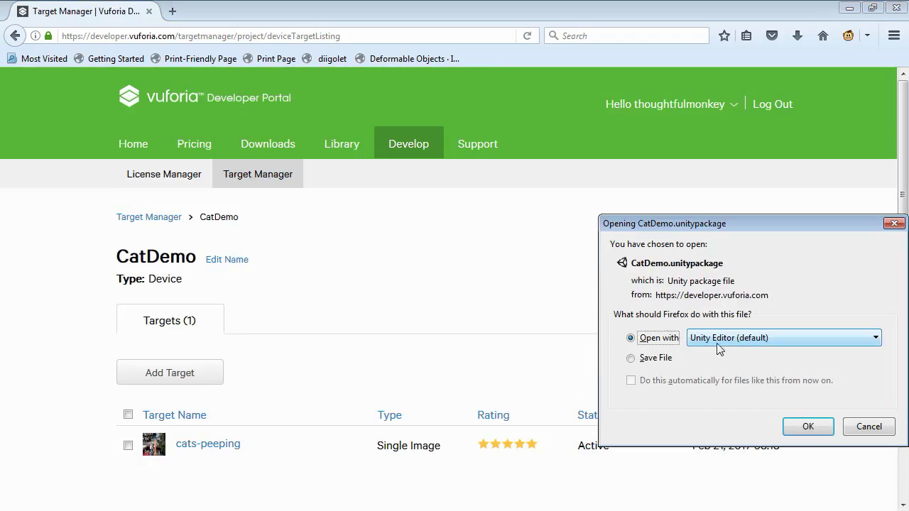
left_click(808, 427)
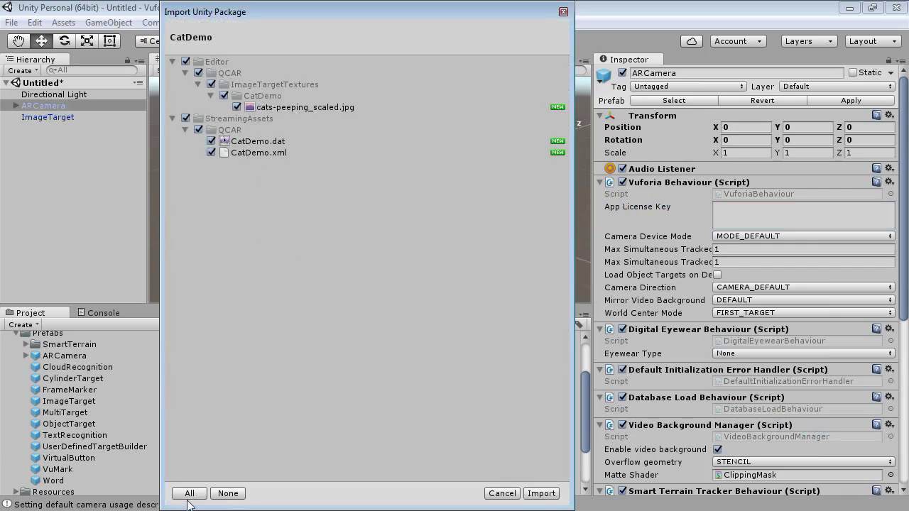
left_click(544, 494)
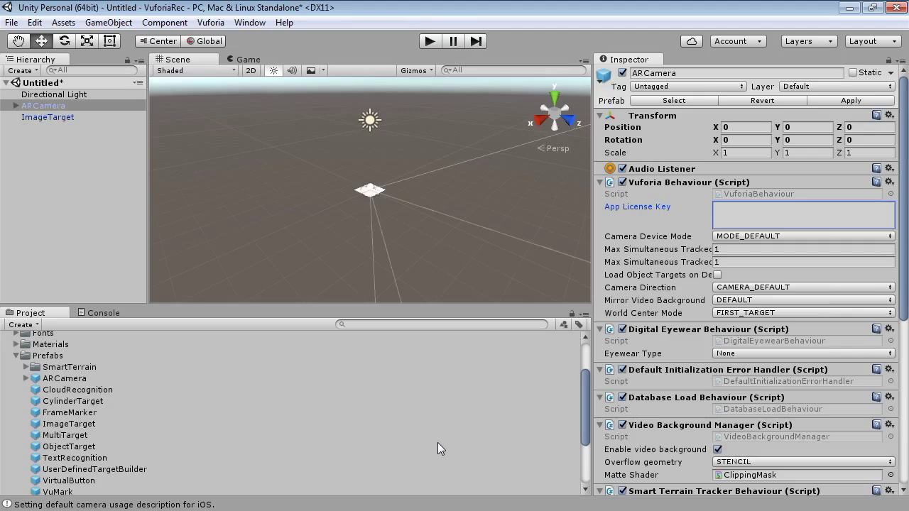
- Paste the Vuforia license key into the ARCamera's App License Key field
right_click(728, 210)
left_click(768, 249)
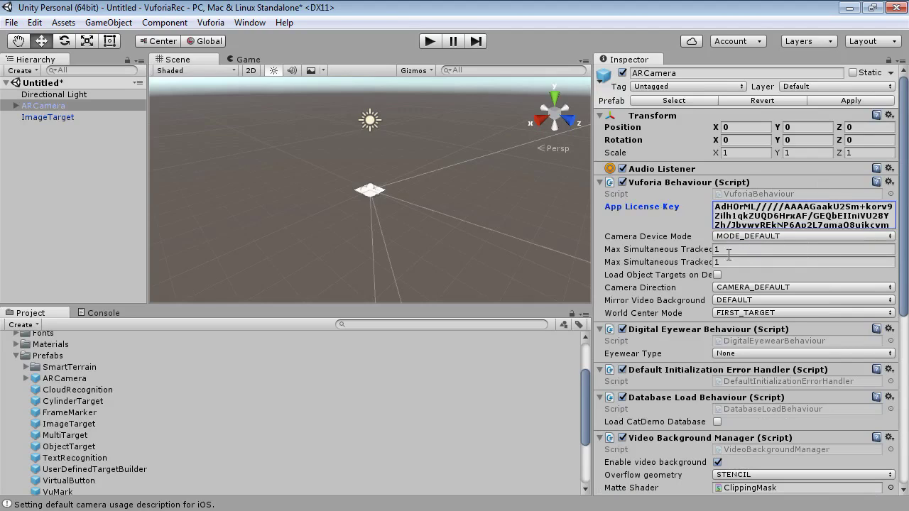
- Assign the CatDemo database with its cats-peeping target to the ImageTarget and examine its preview and dimensions
left_click(35, 118)
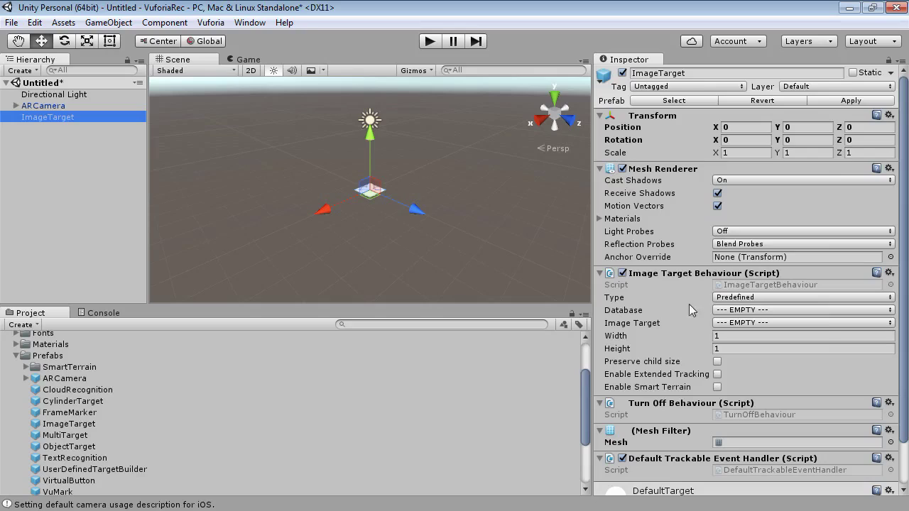
left_click(746, 310)
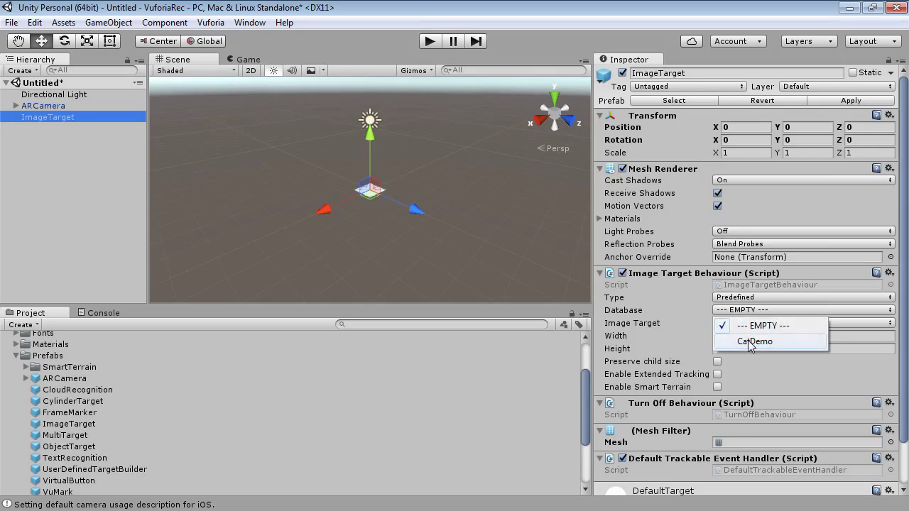
left_click(752, 342)
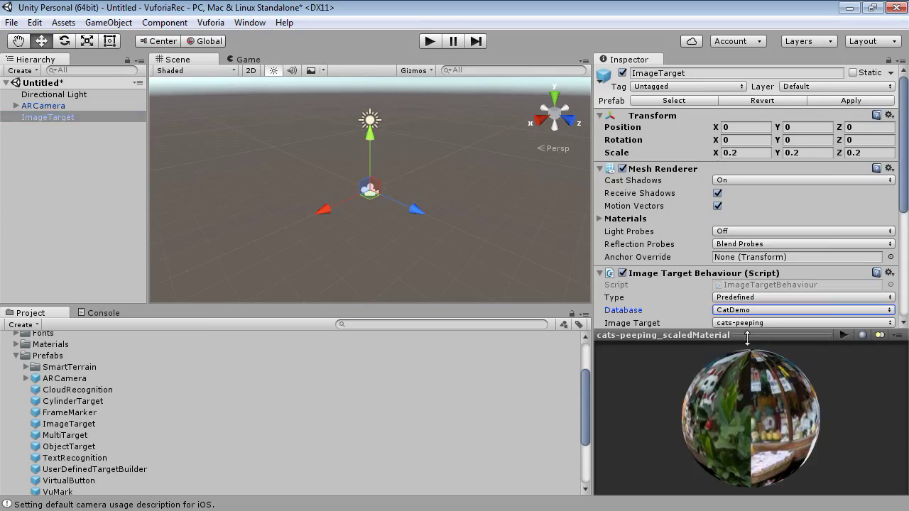
scroll(388, 194, "up", 2)
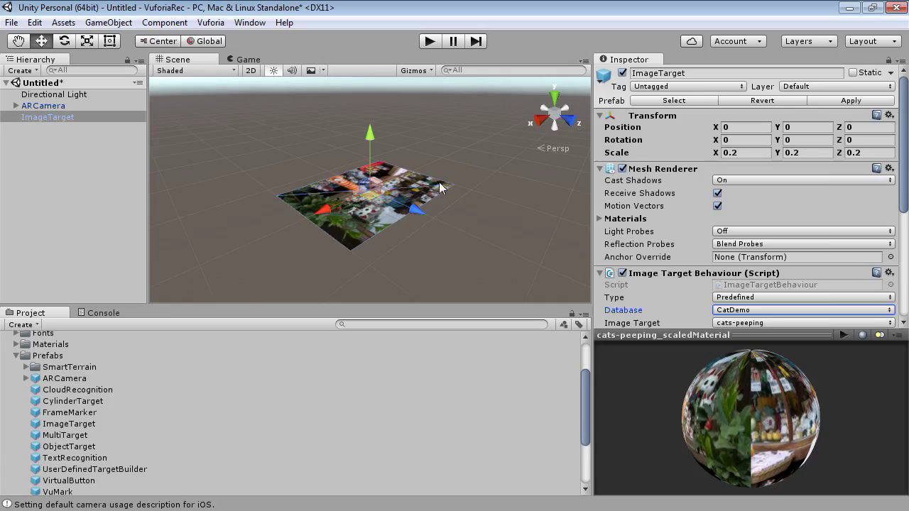
left_click_drag(262, 209, 428, 282, "alt")
key("f")
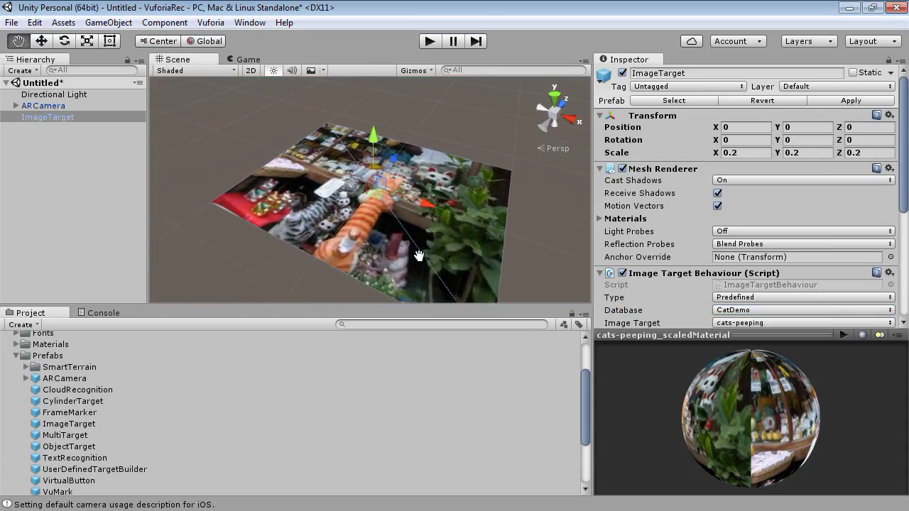
scroll(390, 222, "down", 4)
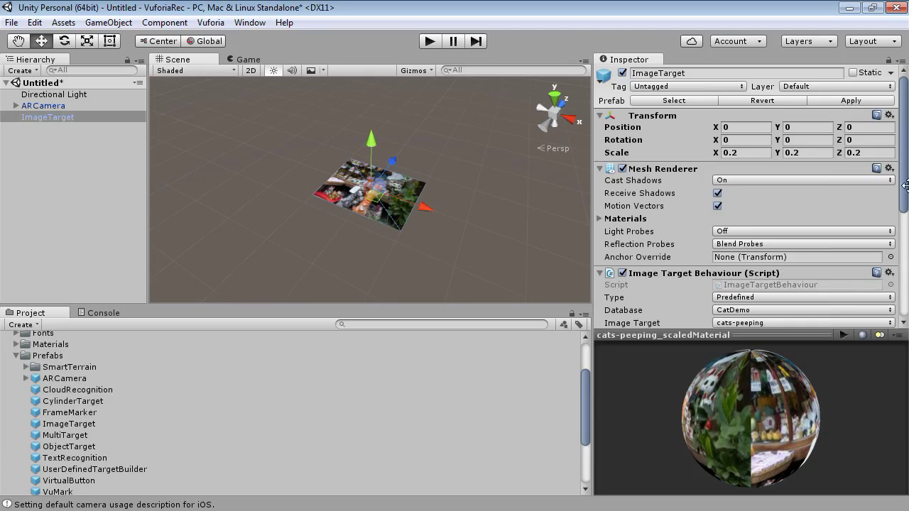
scroll(719, 181, "down", 4)
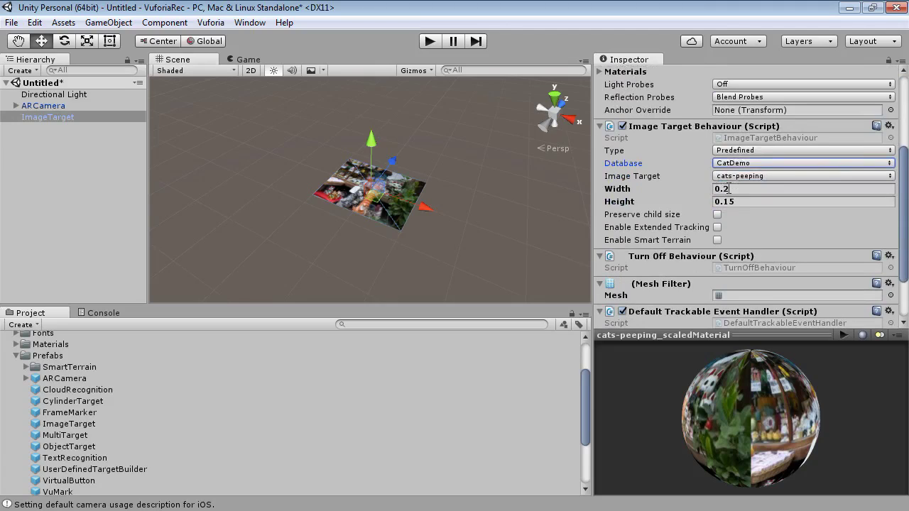
- Add a 3D cube as a child of the ImageTarget
left_click(35, 120)
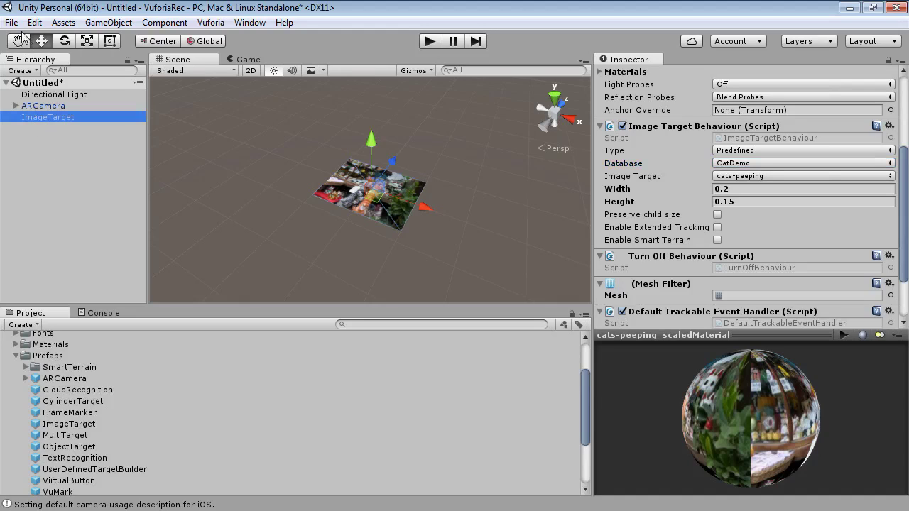
right_click(35, 117)
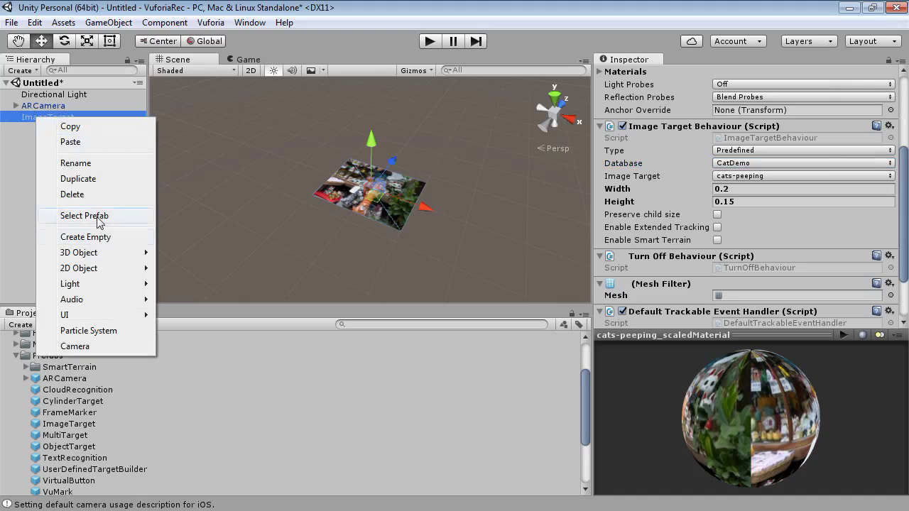
mouse_move(135, 252)
left_click(188, 253)
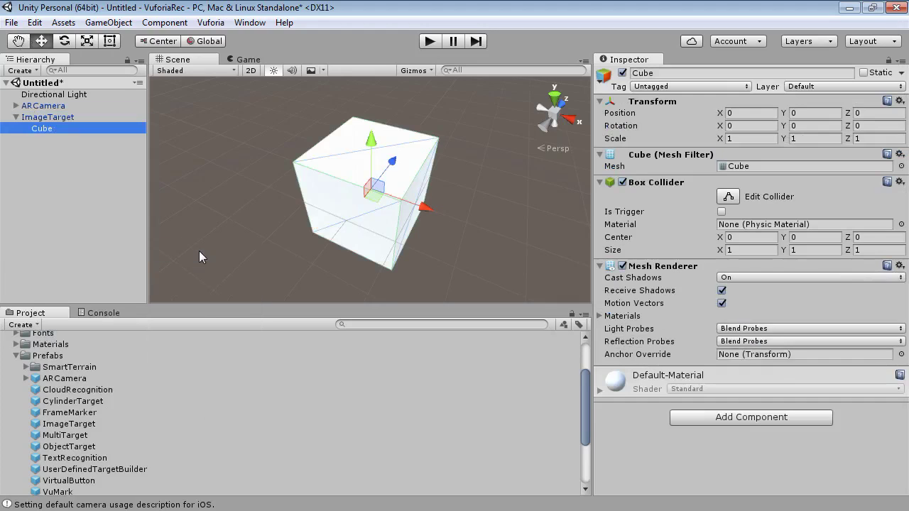
- Scale the cube to 0.6 on the X, Y and Z axes
left_click(743, 139)
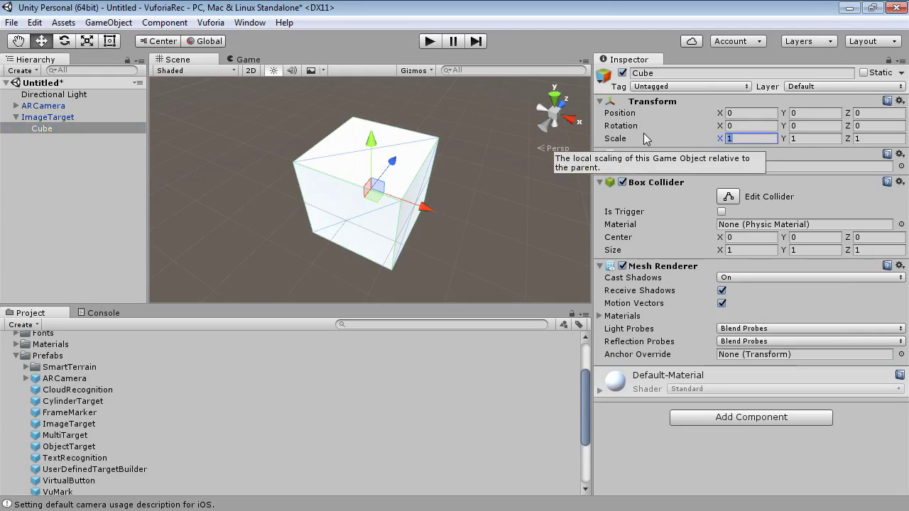
type("0.")
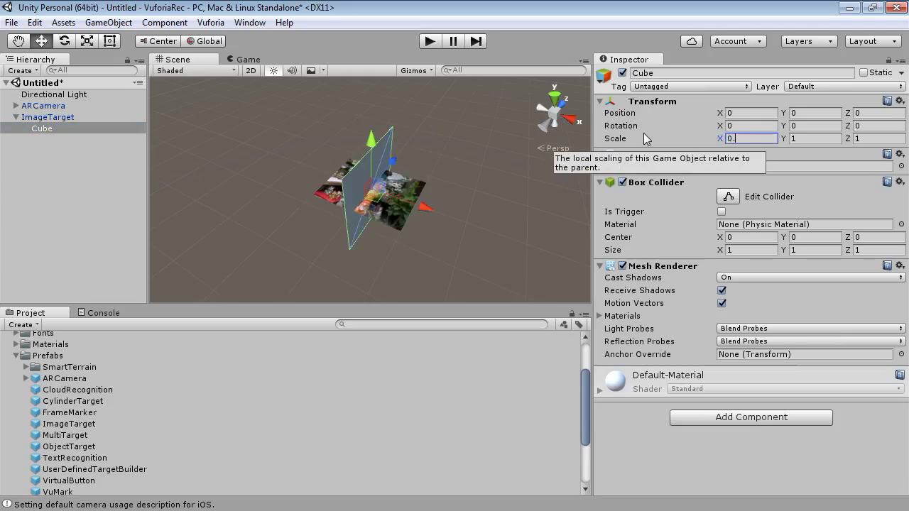
type("6")
key("Tab")
type("0.6")
key("Tab")
type("0.6")
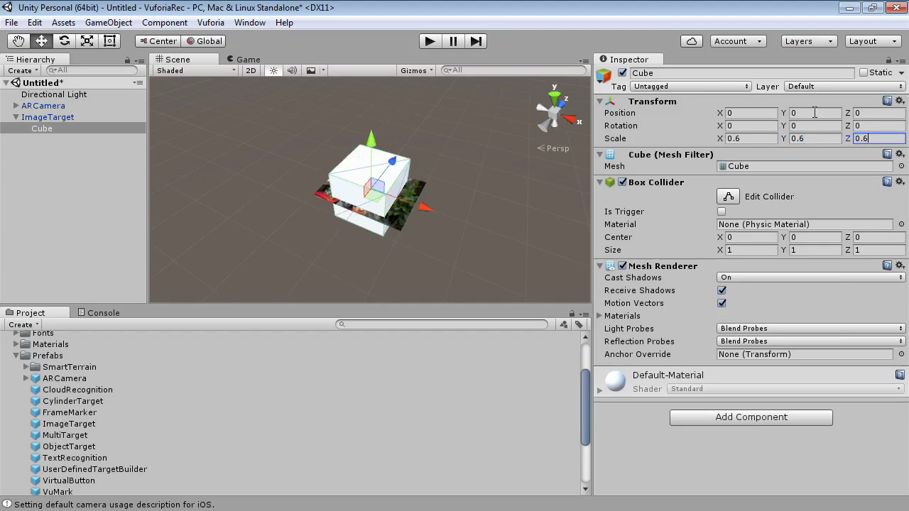
left_click(869, 114)
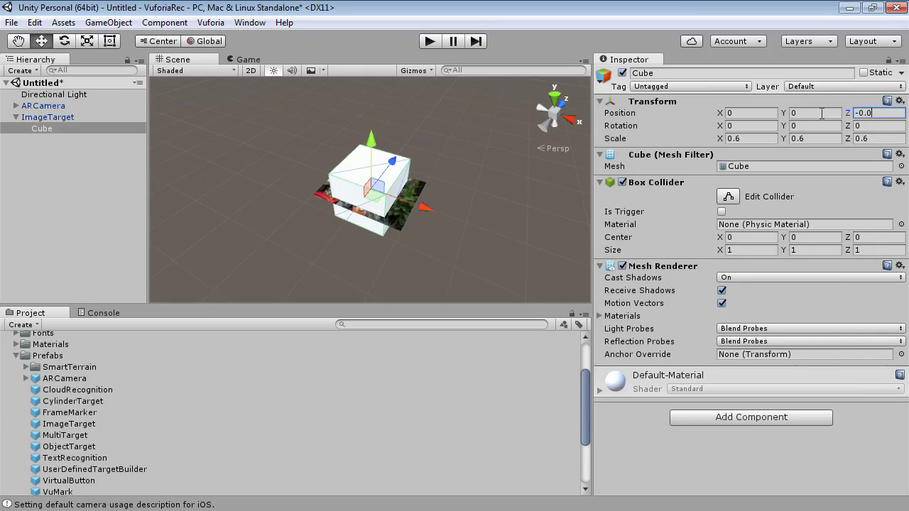
type("-0.3")
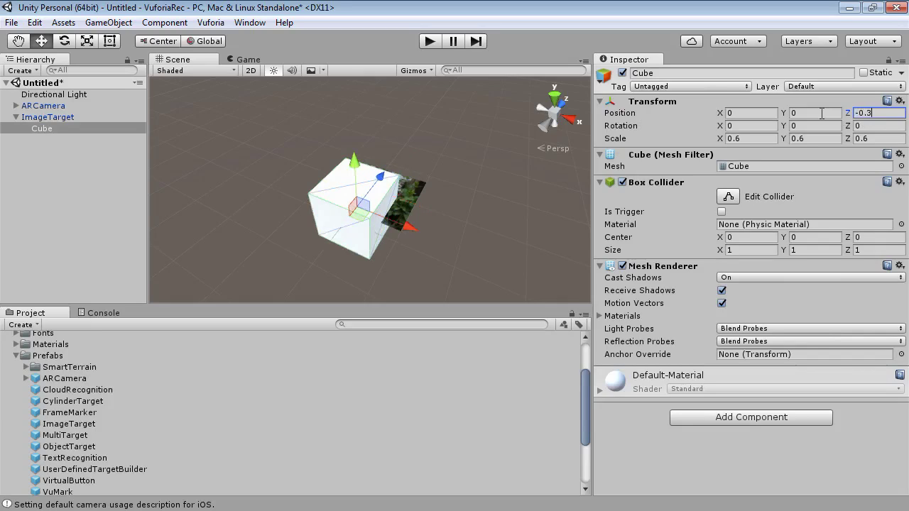
key("BackSpace")
- Set the cube's Y position to 0.3 so it sits on the image target, and test-run the scene
left_click(822, 114)
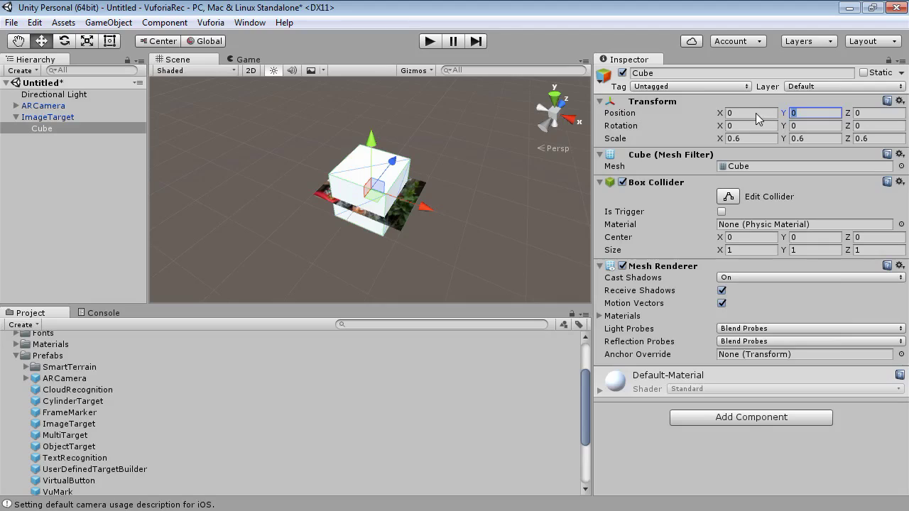
type("-0.3")
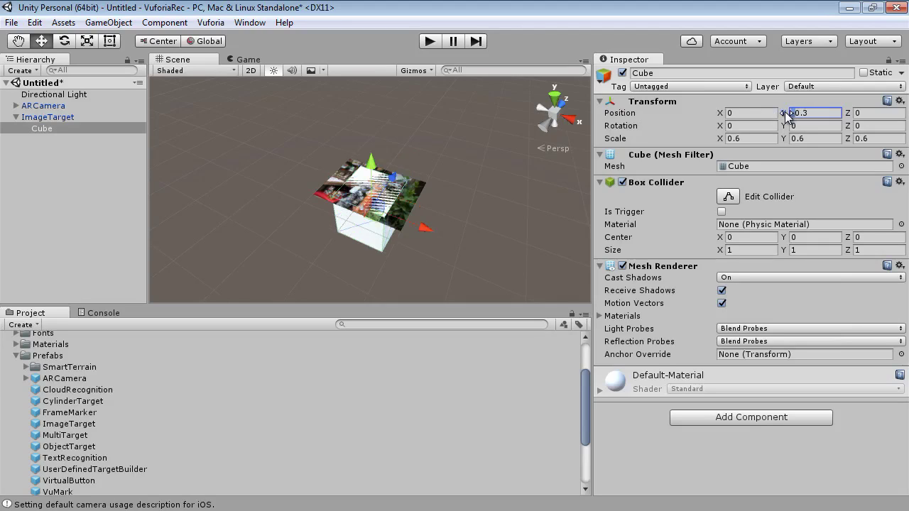
left_click(789, 114)
key("Delete")
scroll(347, 216, "up", 2)
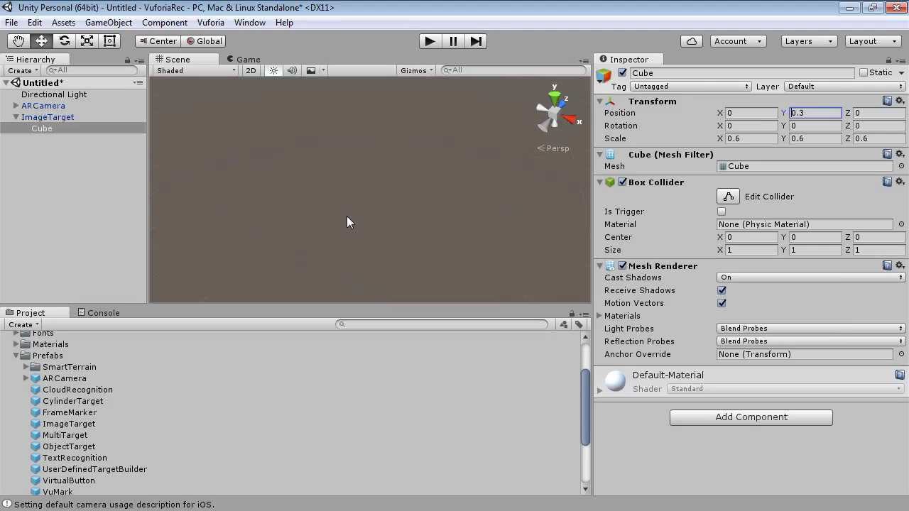
scroll(346, 216, "down", 1)
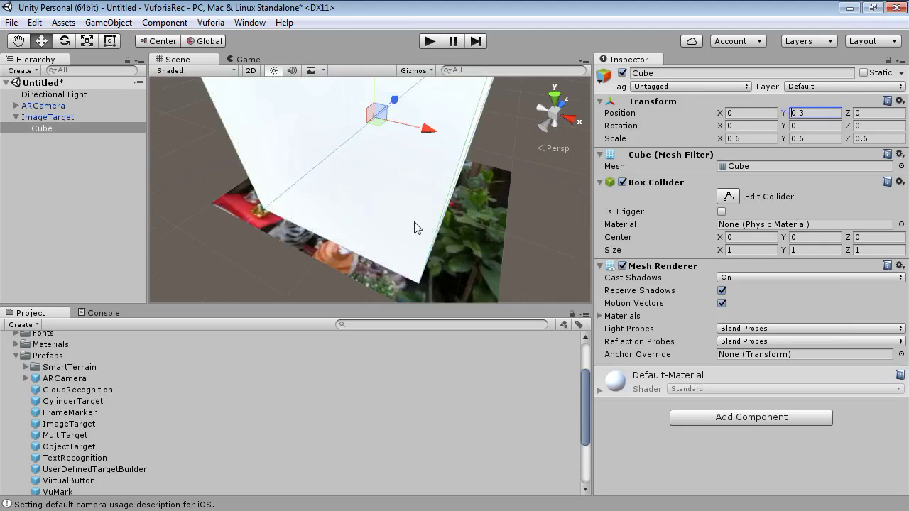
scroll(418, 218, "down", 3)
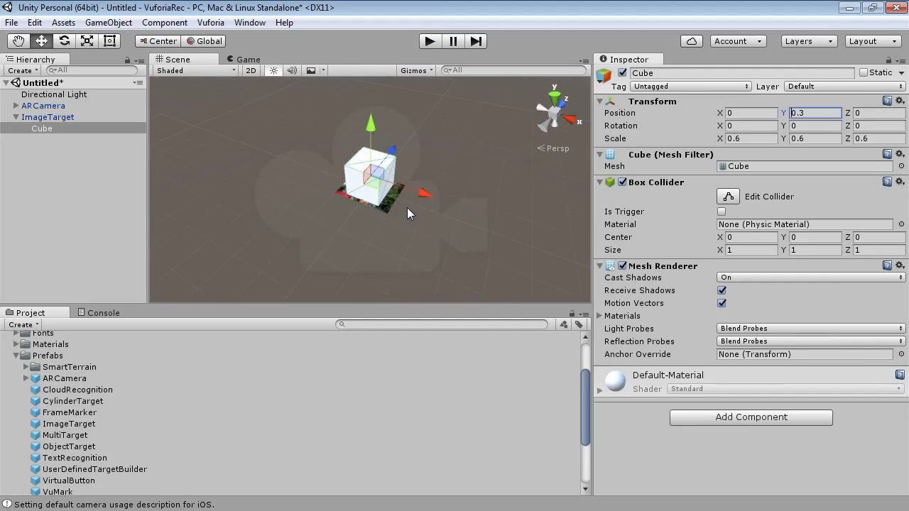
left_click(430, 41)
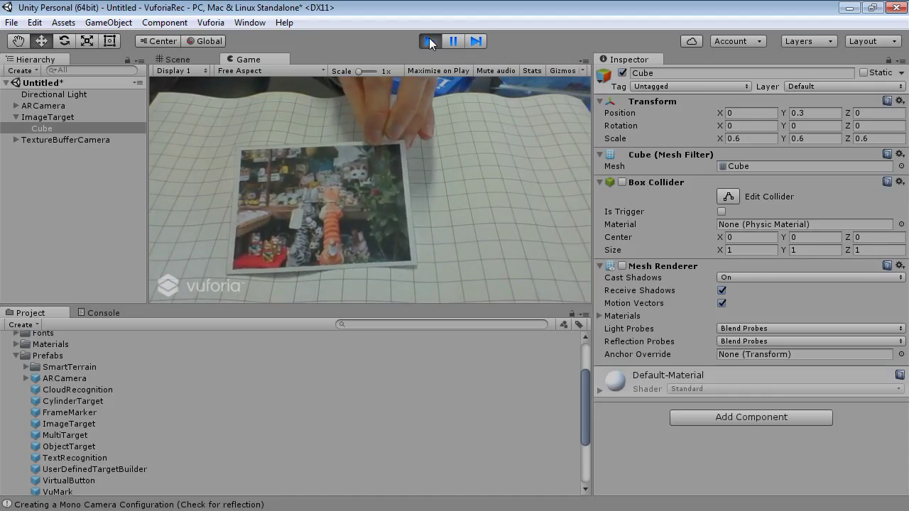
left_click(430, 41)
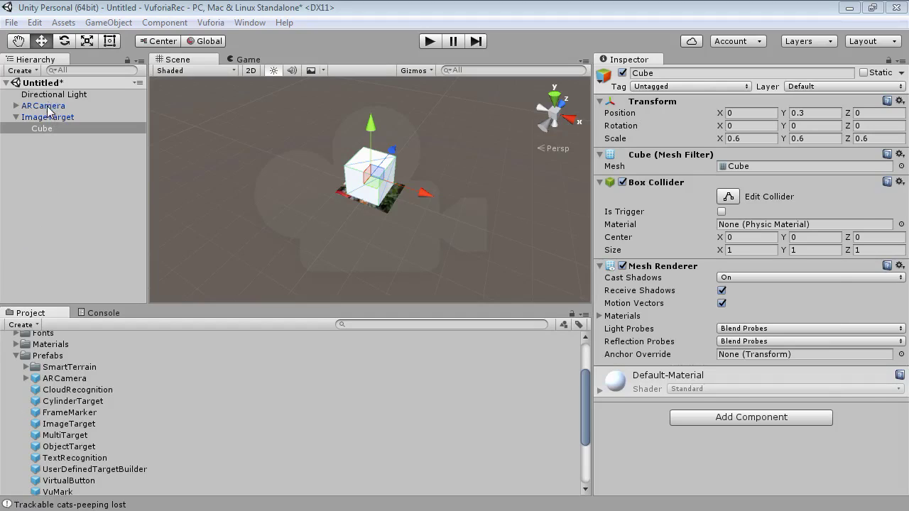
- Load and activate the CatDemo database on the ARCamera and test-run the scene again
left_click(47, 106)
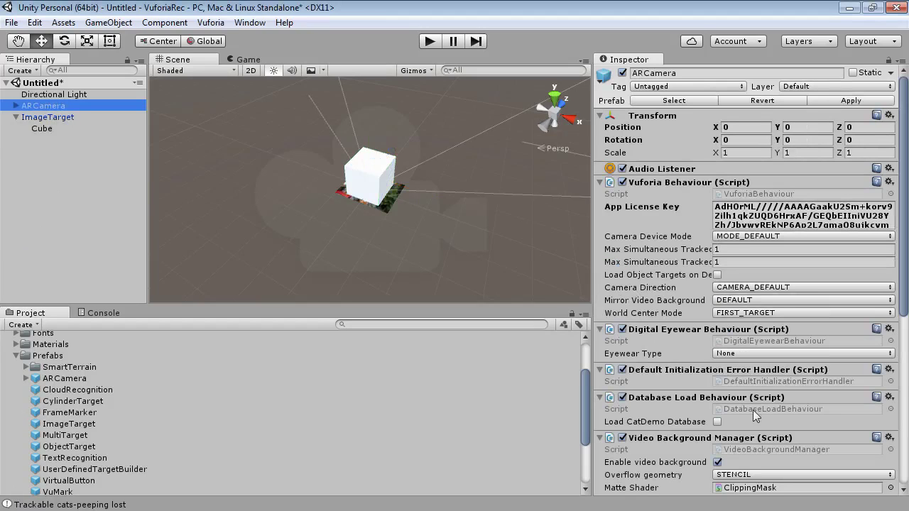
left_click_drag(898, 254, 905, 325)
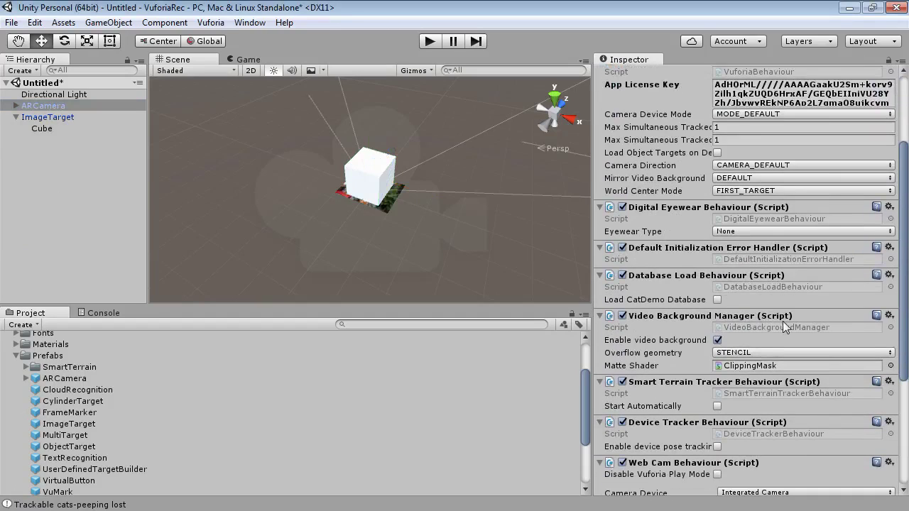
left_click(717, 300)
left_click(717, 313)
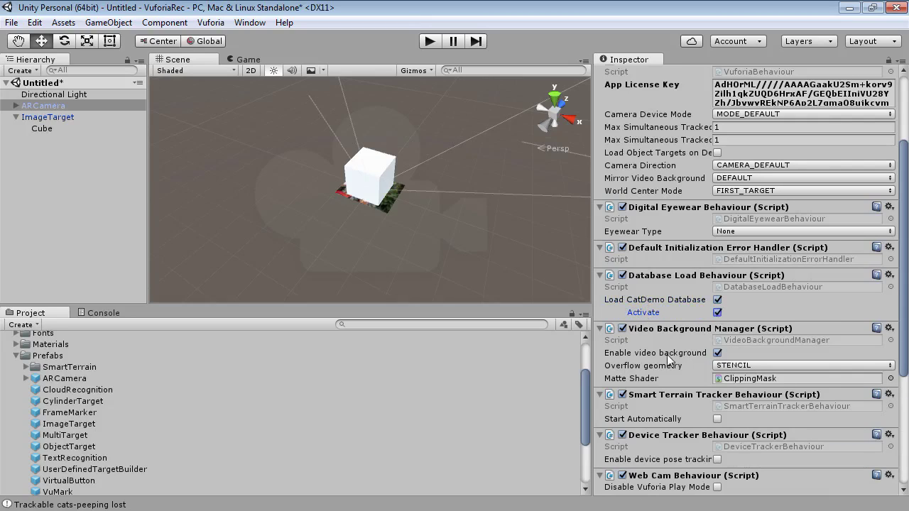
left_click(428, 41)
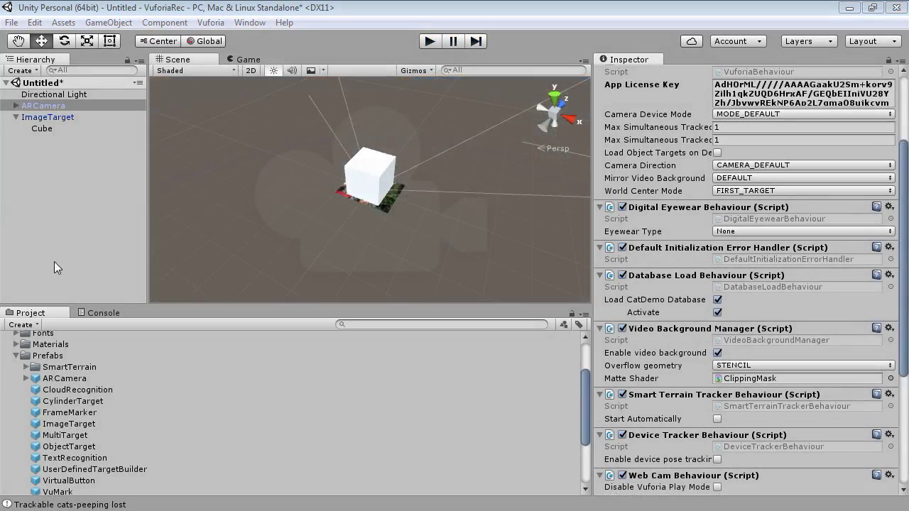
- Set the Android bundle identifier to com.thoughtfulmonkey.vuforiarec in the project's player settings
left_click(34, 22)
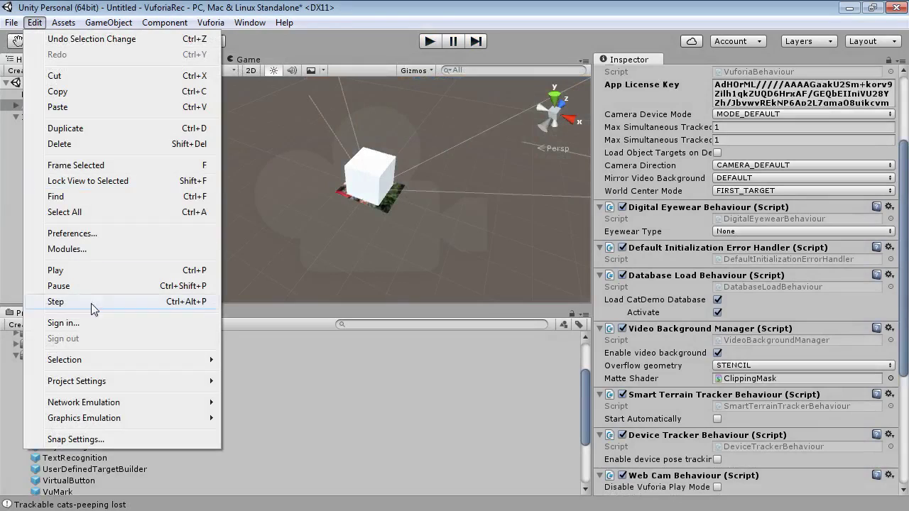
mouse_move(107, 381)
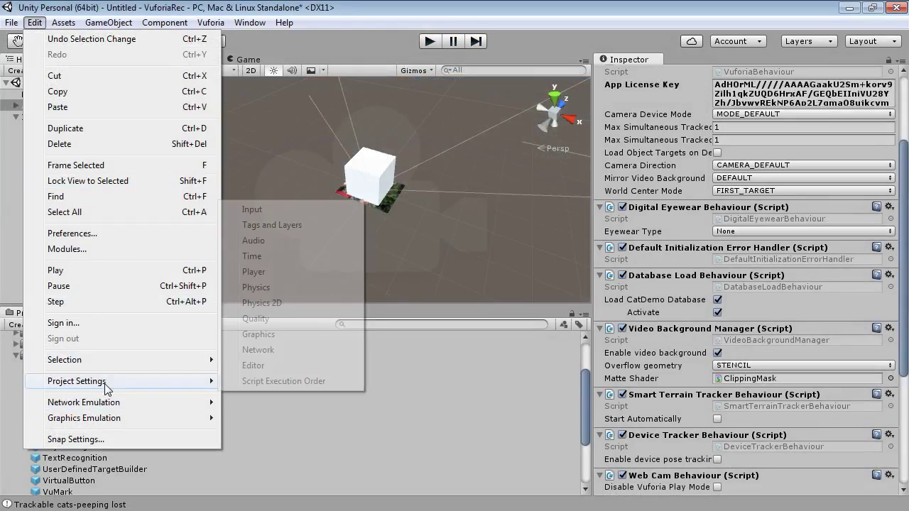
left_click(260, 274)
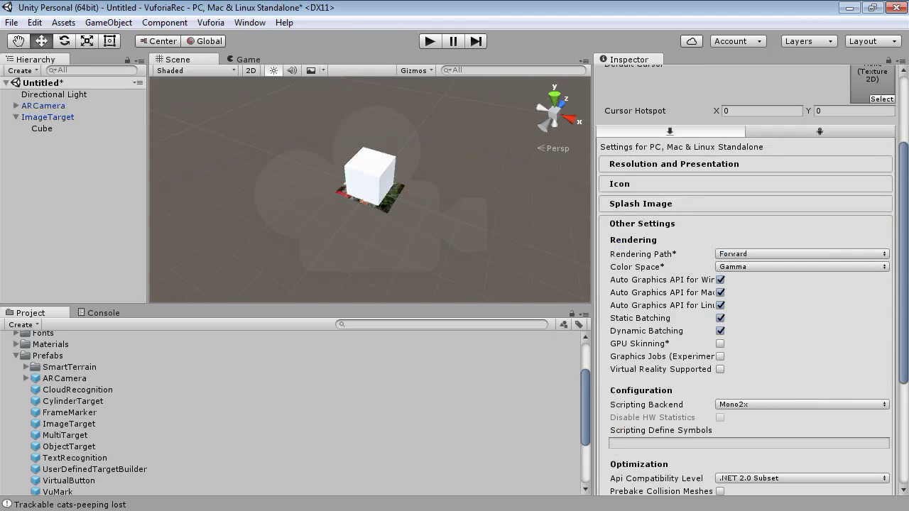
left_click(801, 134)
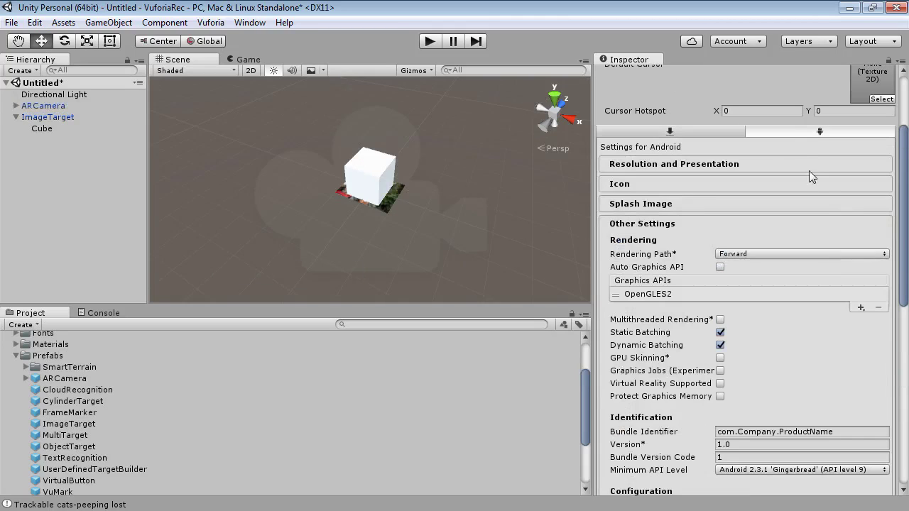
scroll(906, 276, "down", 5)
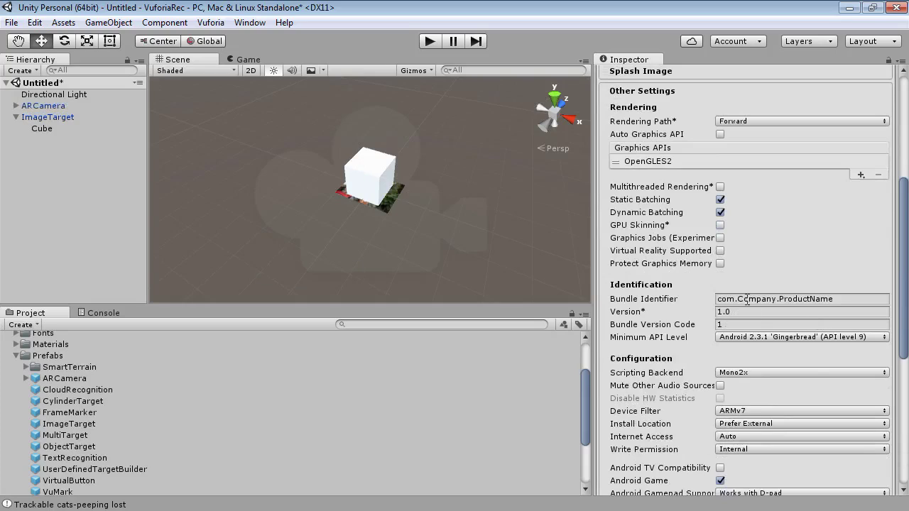
left_click_drag(739, 299, 833, 299)
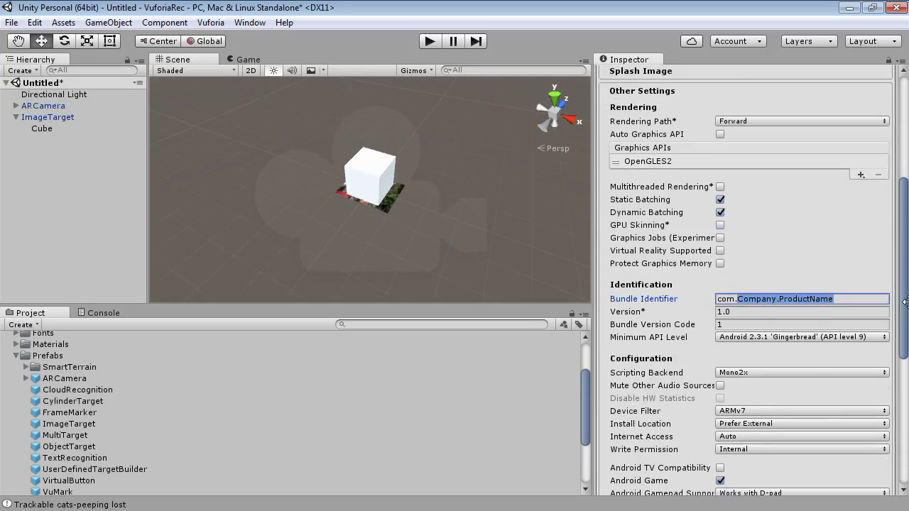
type("thoughtfulmonkey.vuforiarec")
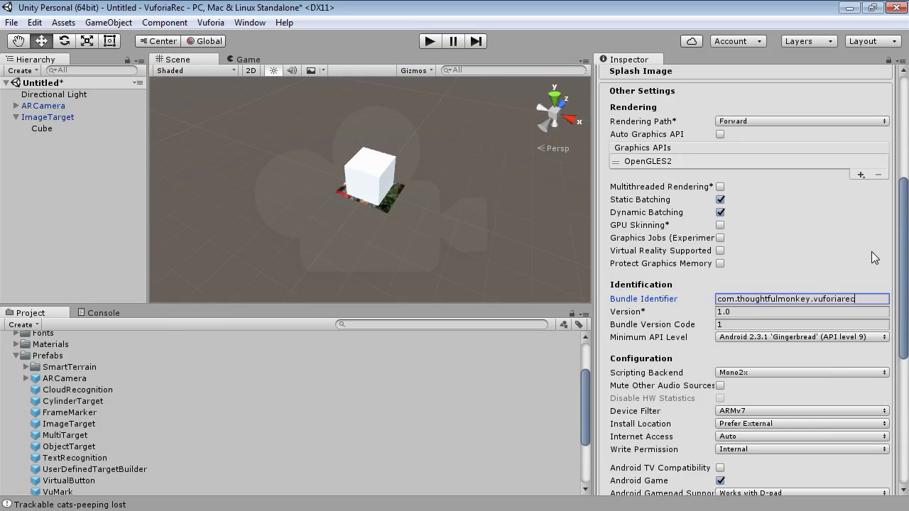
left_click_drag(905, 270, 907, 165)
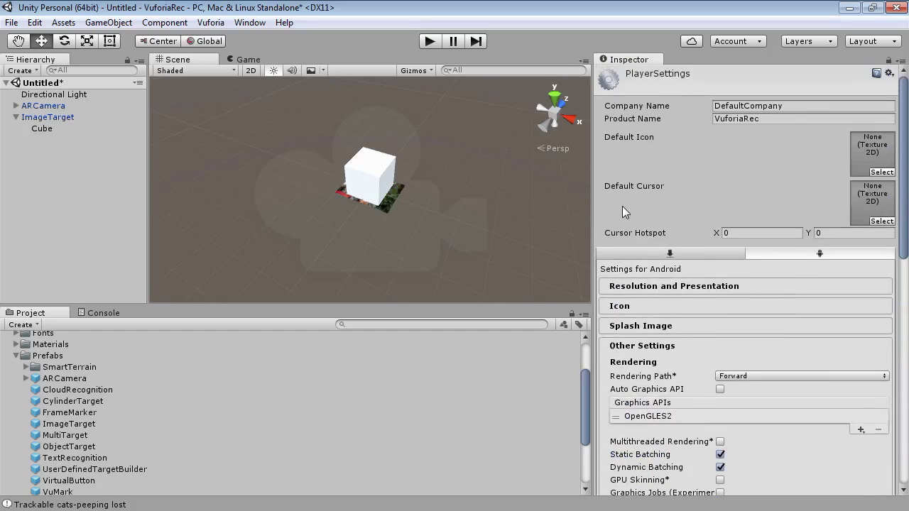
- Build the project for Android as an APK file named vuforiarec in the VuforiaRec project folder
left_click(11, 22)
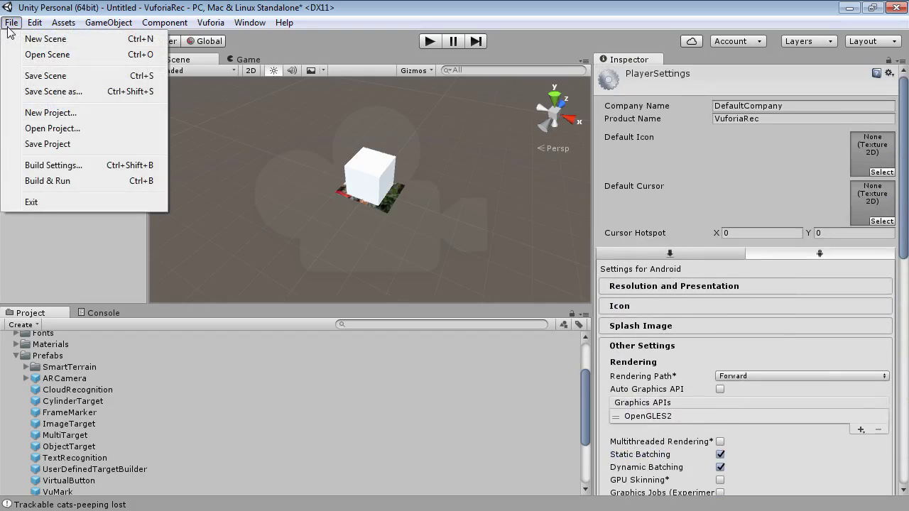
left_click(52, 166)
left_click(193, 276)
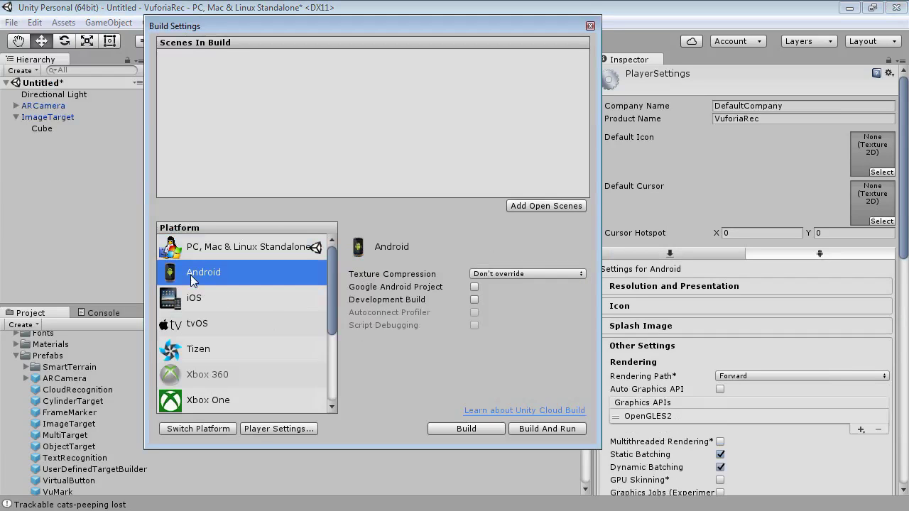
left_click(480, 429)
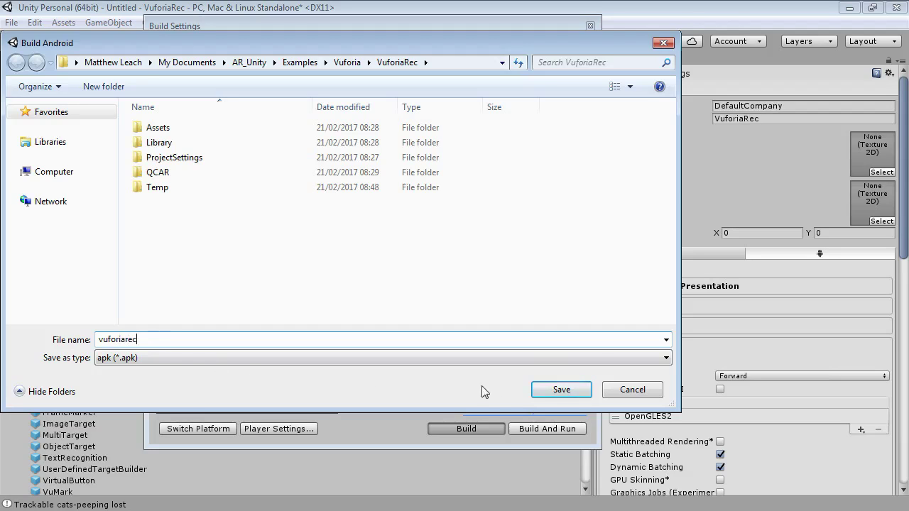
left_click(546, 392)
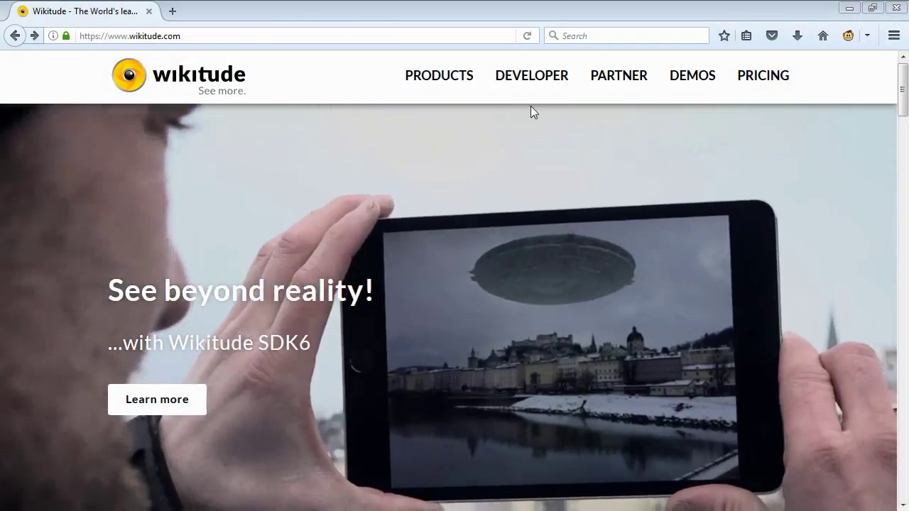
- Switch to the browser and open the Wikitude SDK download page to look through the available packages
mouse_move(544, 76)
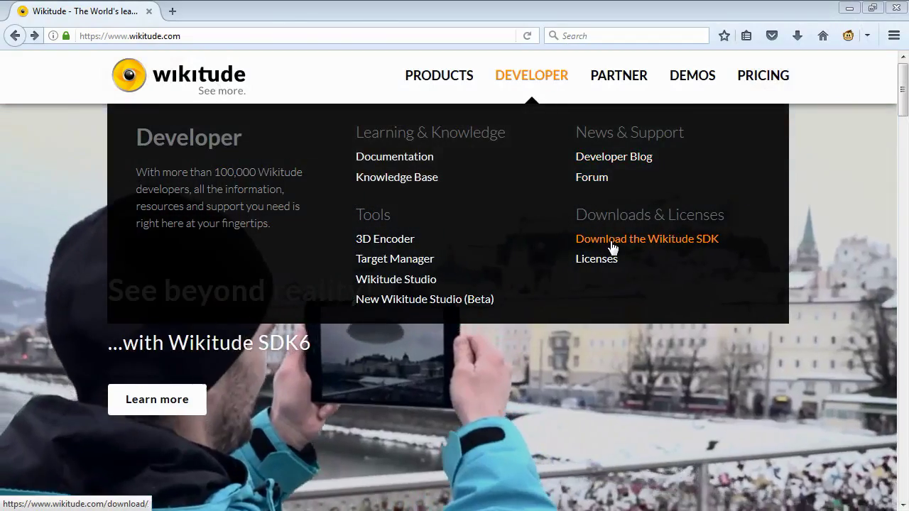
left_click(612, 245)
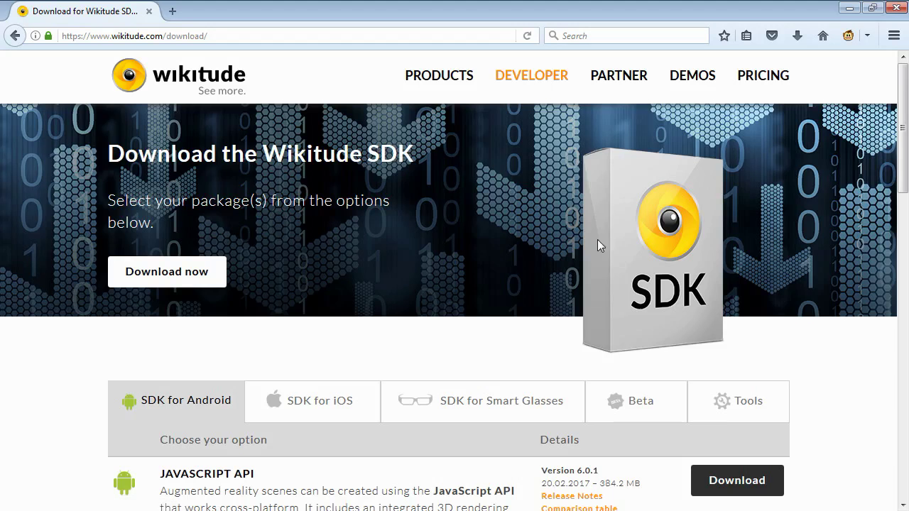
scroll(151, 302, "down", 8)
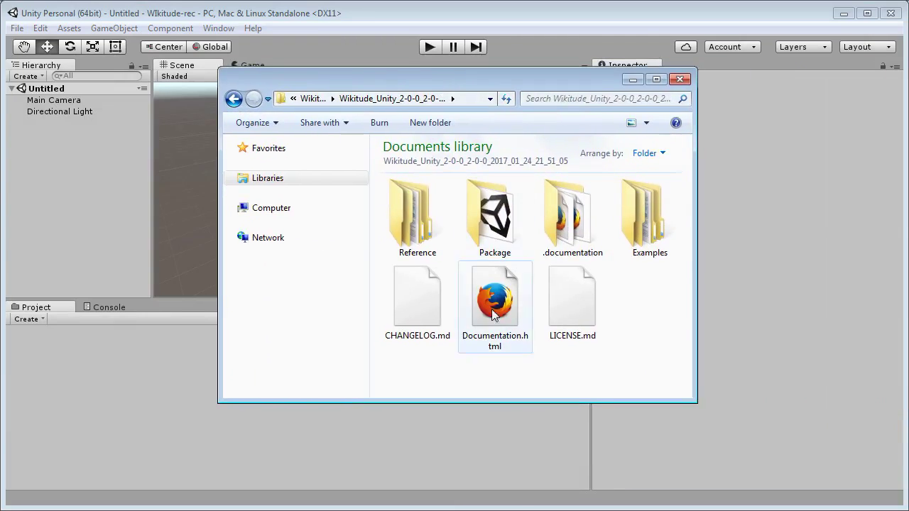
- Import all items of Wikitude.unitypackage from the downloaded SDK's Package folder into the Wikitude-rec Unity project
double_click(502, 216)
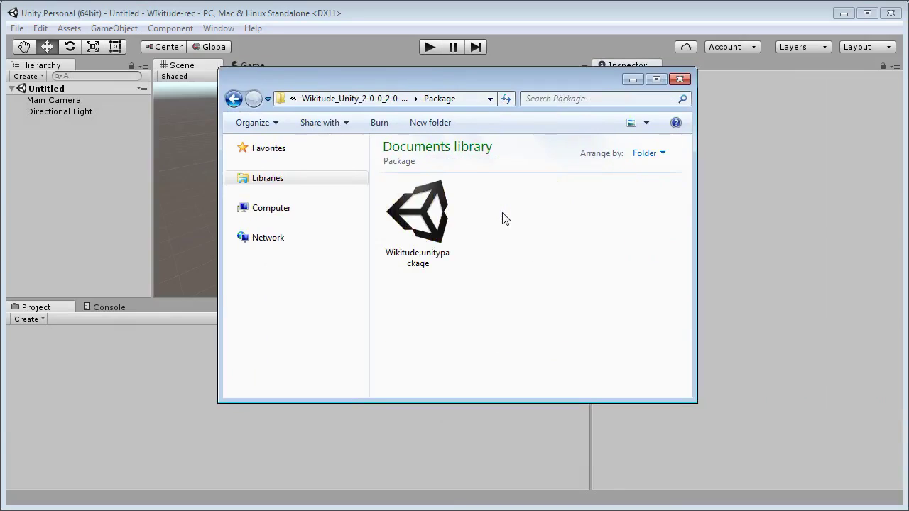
double_click(431, 225)
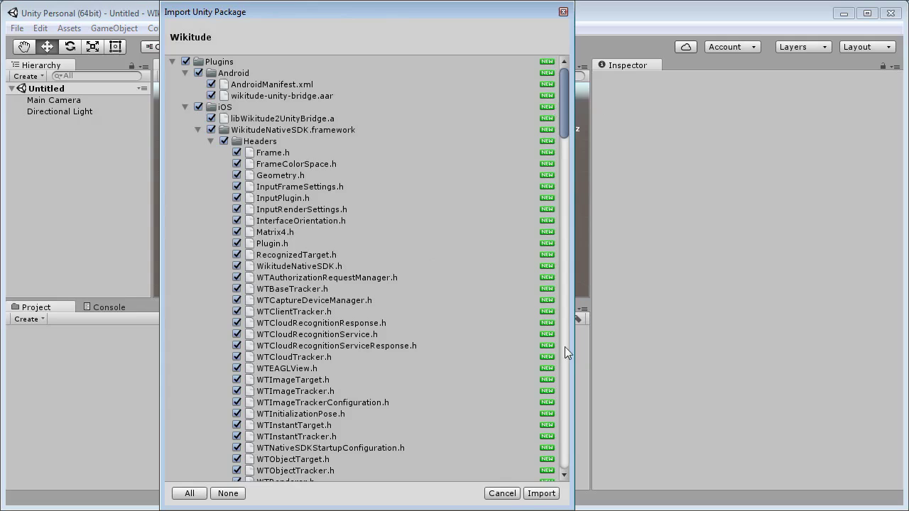
left_click(551, 495)
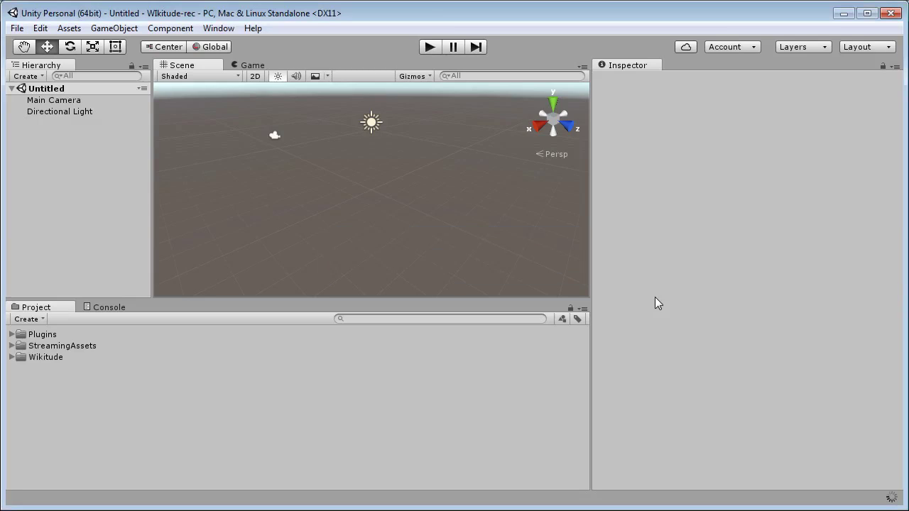
- Delete the Main Camera and add the WikitudeCamera prefab from the Wikitude Prefabs folder to the scene
left_click(11, 357)
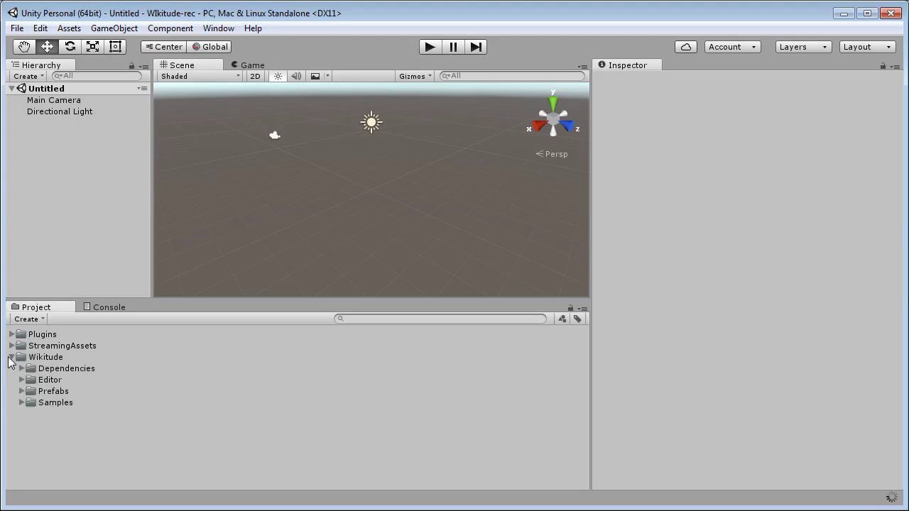
left_click(21, 391)
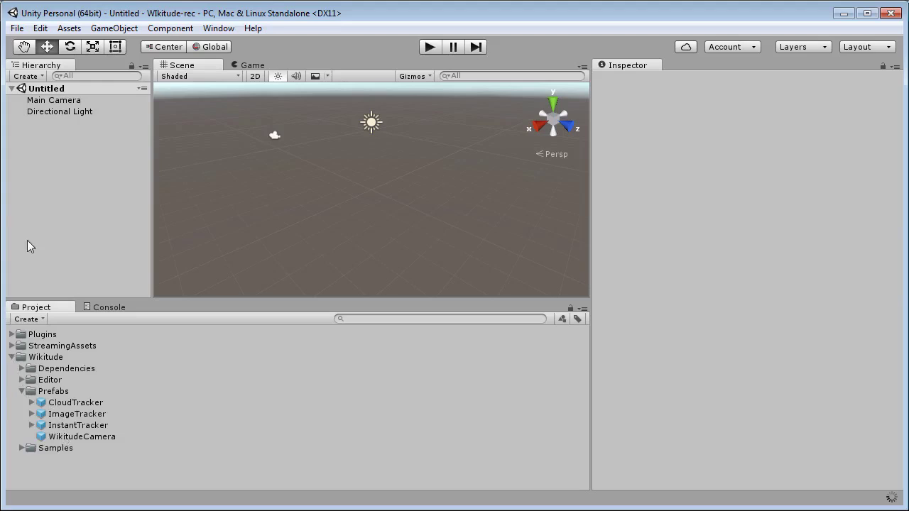
left_click(45, 101)
key("Delete")
left_click_drag(68, 436, 46, 115)
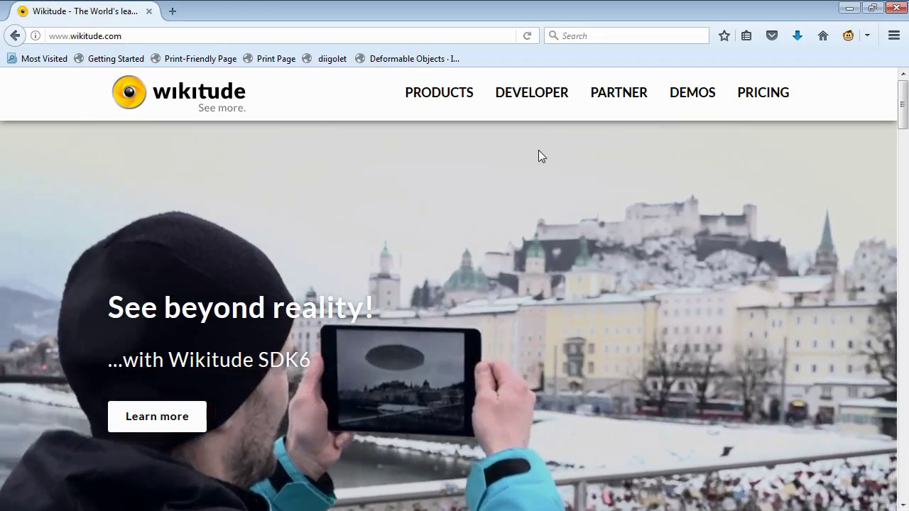
- Switch to the browser and open the developer Licenses page on the Wikitude website
mouse_move(534, 100)
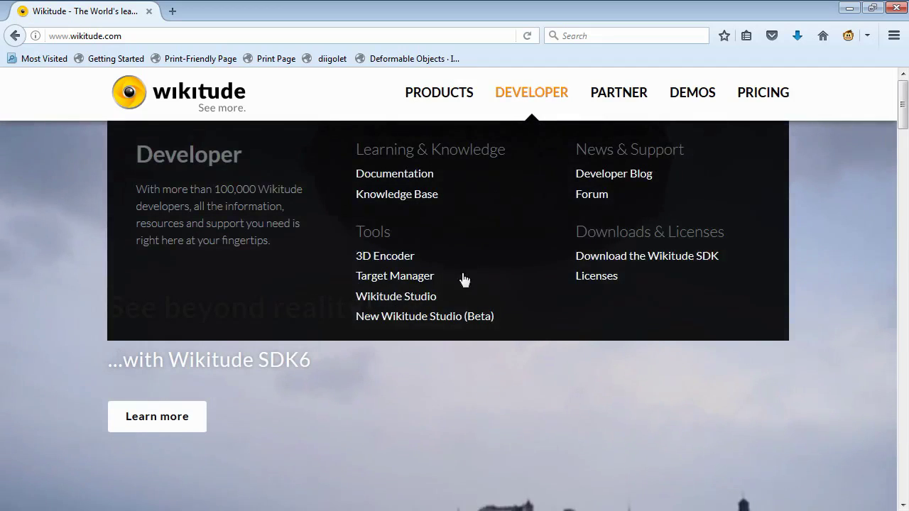
left_click(609, 284)
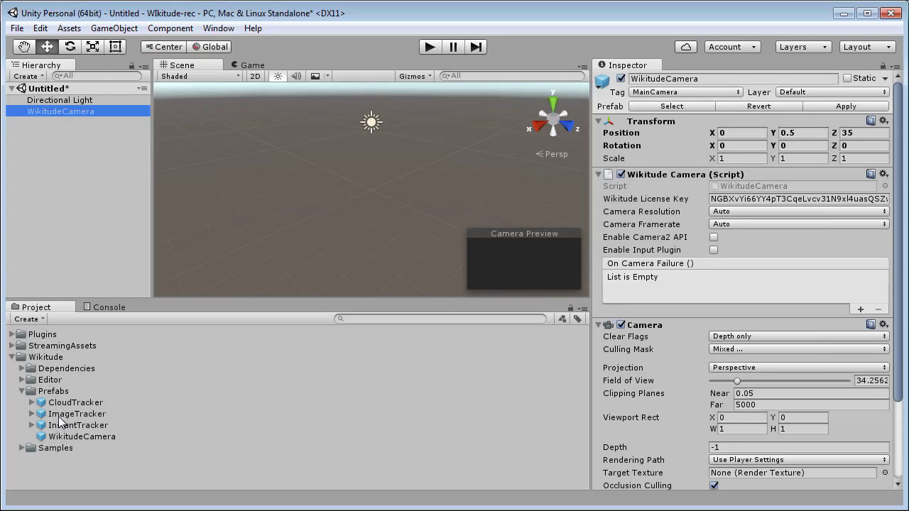
- Add the ImageTracker prefab to the Unity scene and expand it to show its Trackable child
left_click(59, 418)
left_click_drag(71, 418, 59, 91)
left_click(21, 123)
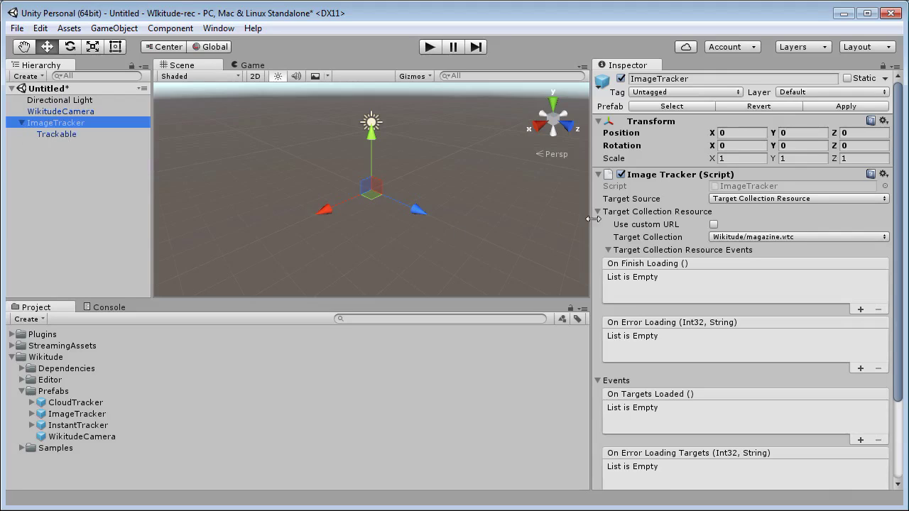
- Examine the ImageTracker's target collection choices and event settings, and the collection files in StreamingAssets/Wikitude
left_click(743, 239)
mouse_move(745, 253)
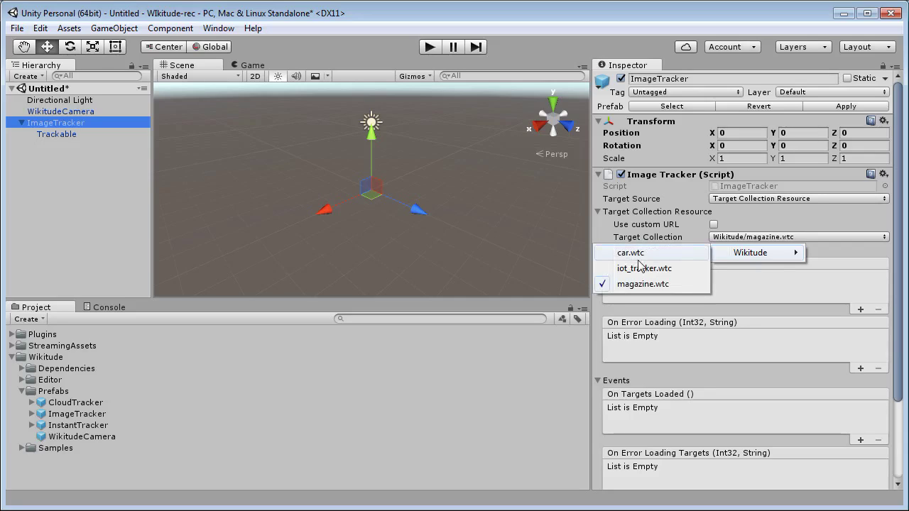
left_click(14, 348)
left_click(12, 346)
left_click(21, 357)
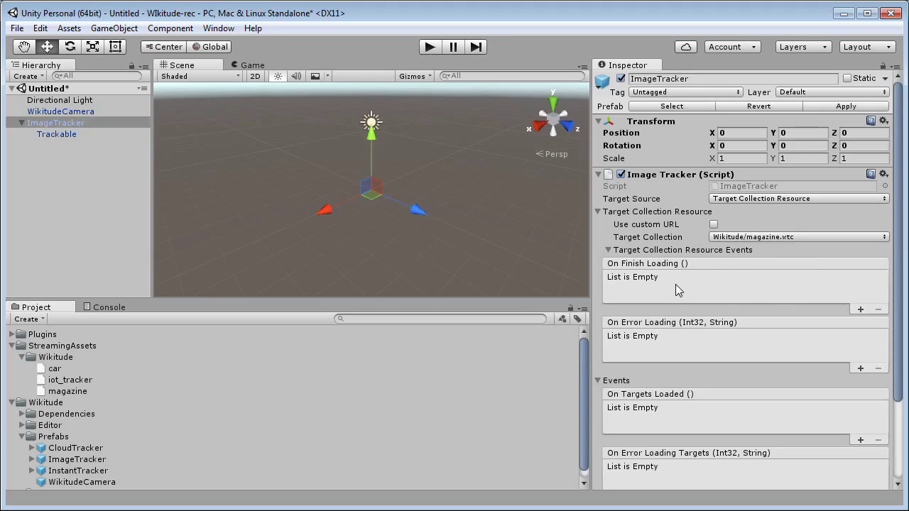
left_click_drag(898, 203, 884, 313)
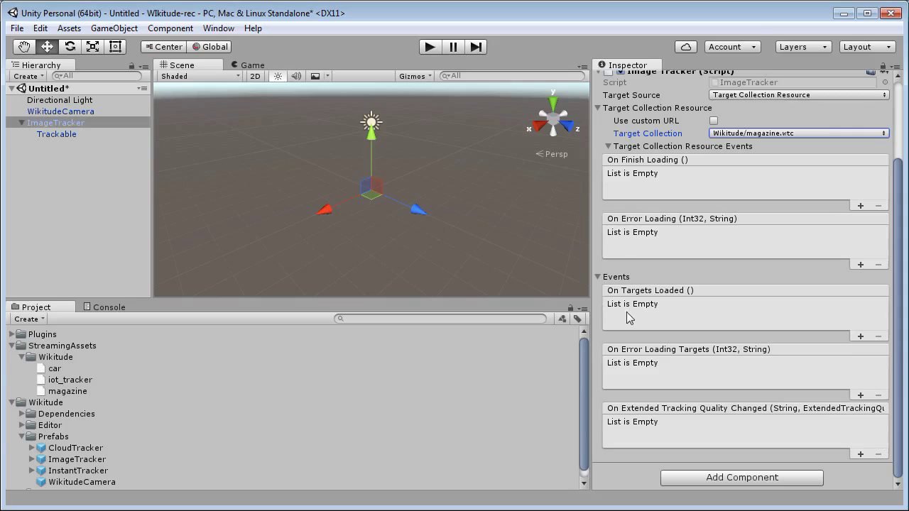
- Add a cube as a child of the Trackable and preview the pageOne target in the scene
left_click(53, 134)
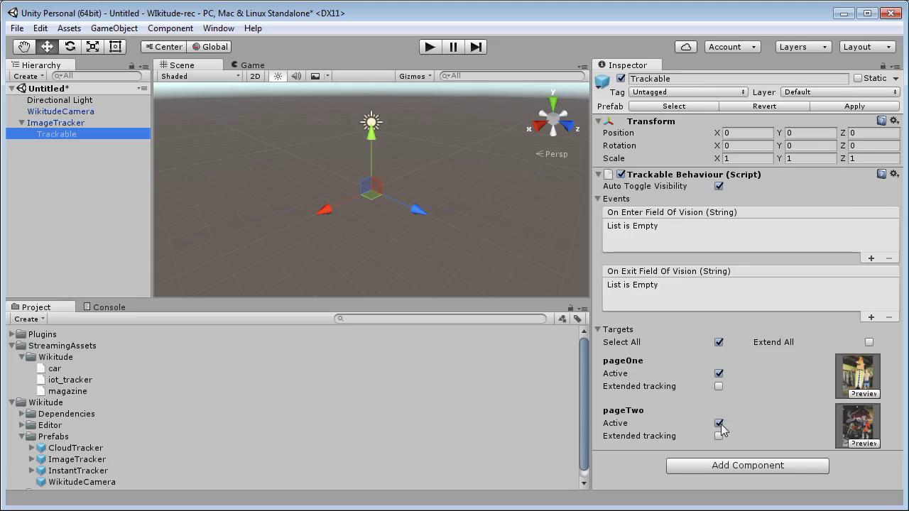
right_click(52, 138)
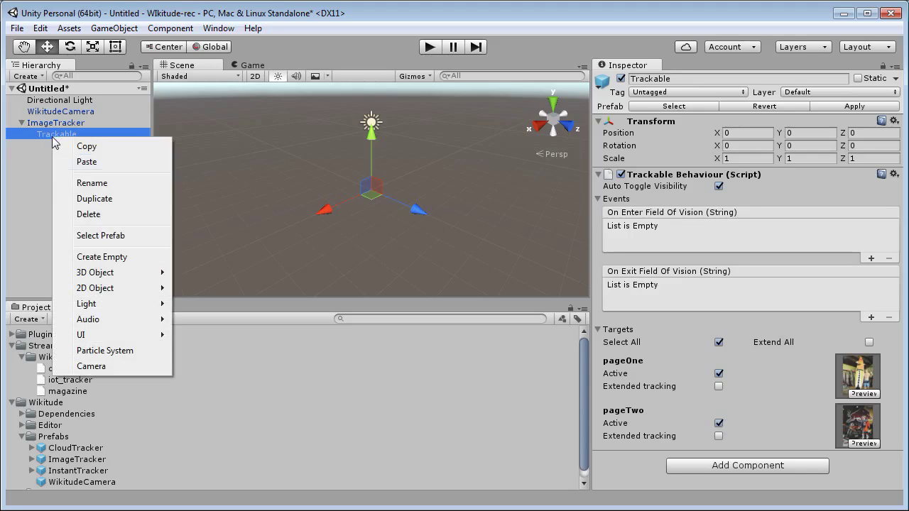
mouse_move(95, 277)
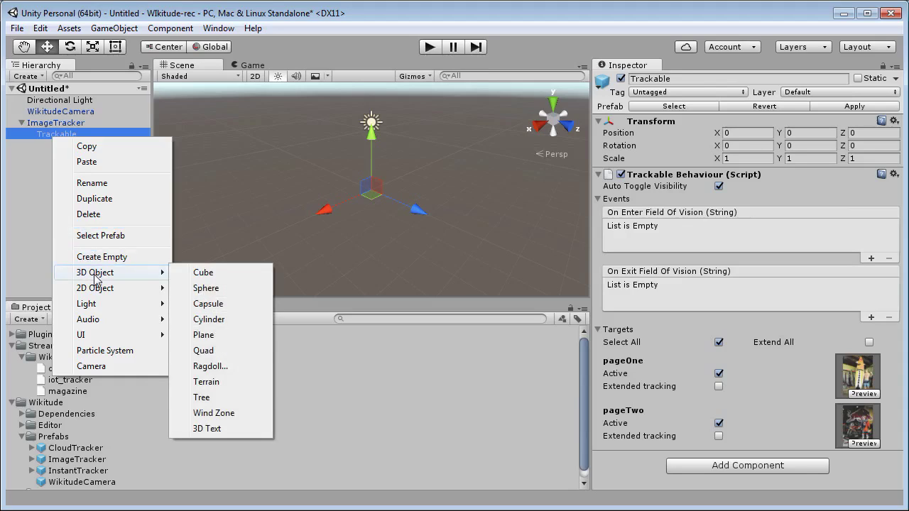
left_click(208, 272)
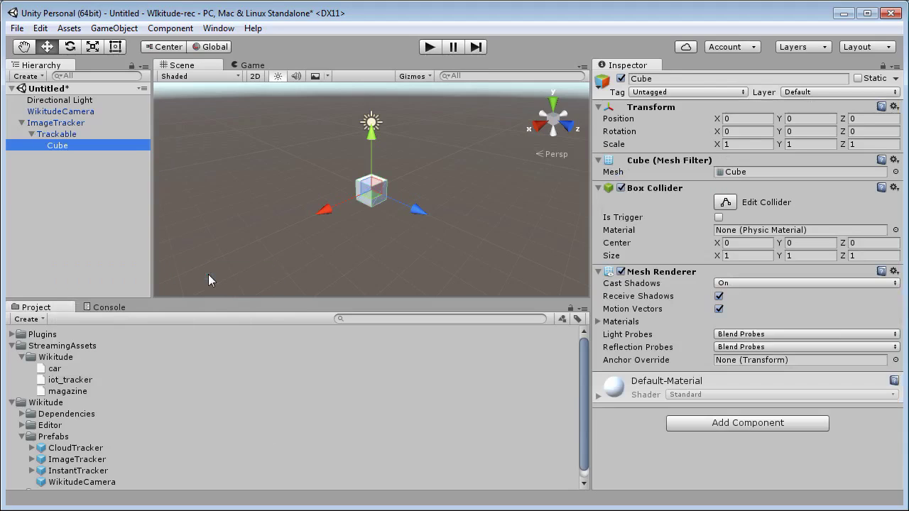
left_click(52, 134)
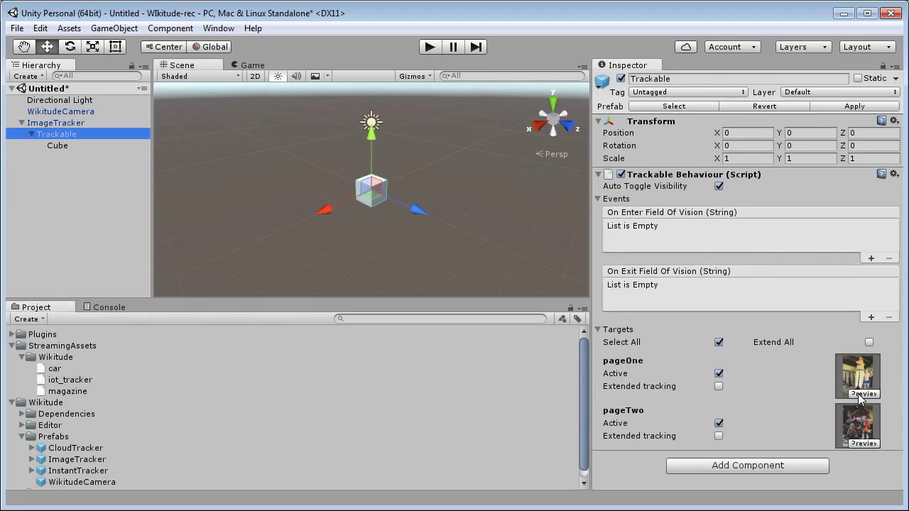
left_click(866, 395)
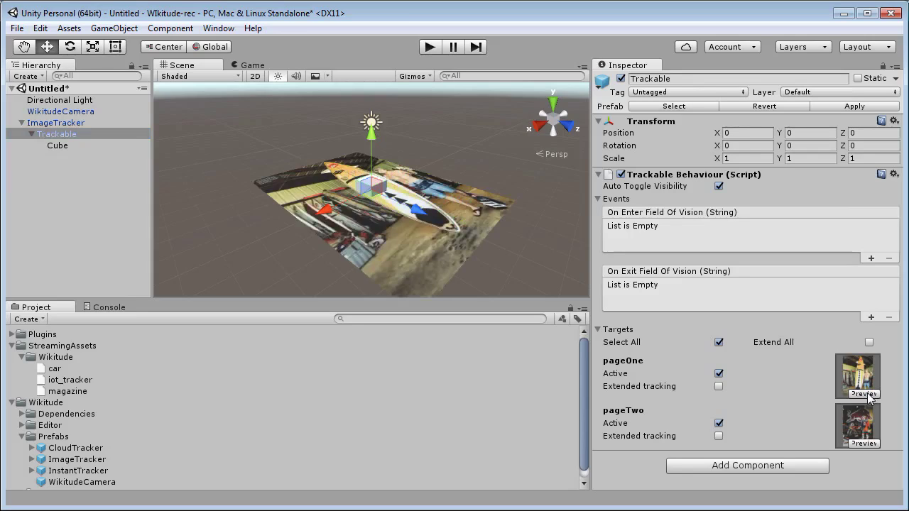
- Scale the cube under the Trackable to 5 on the X, Y and Z axes
left_click(71, 142)
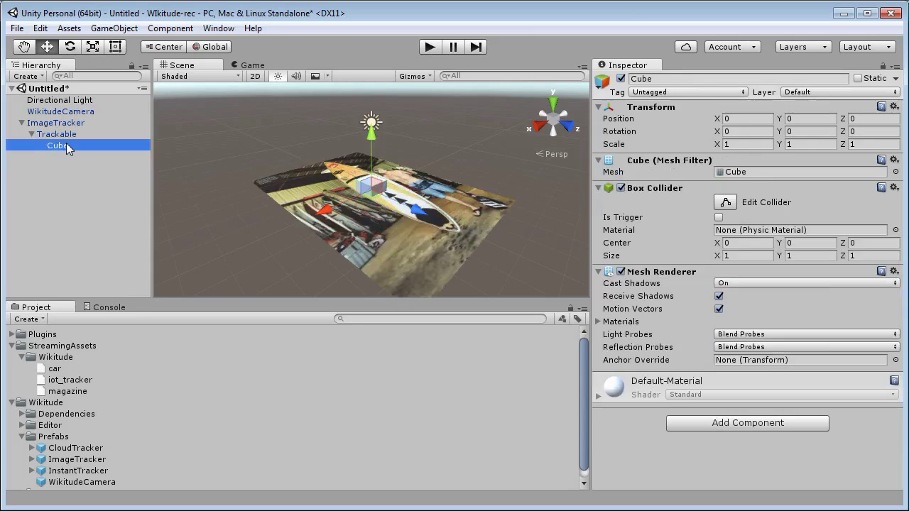
left_click(740, 145)
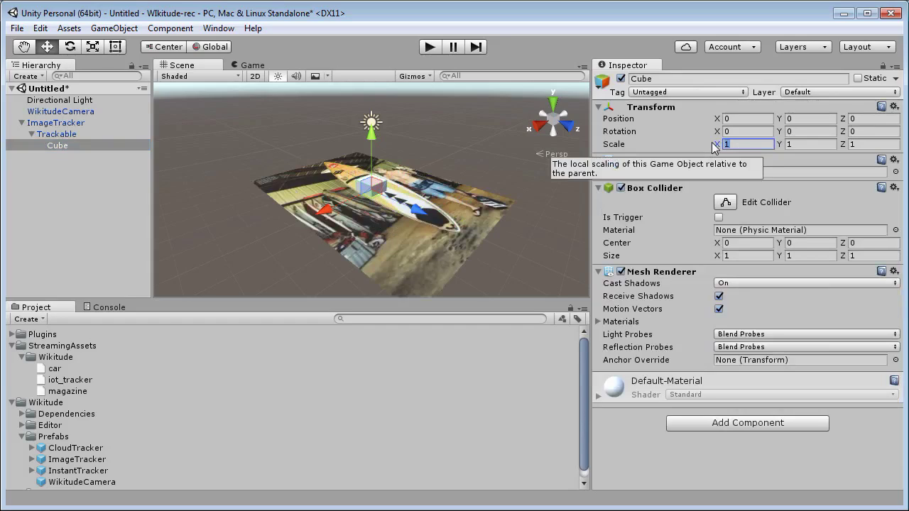
type("5")
left_click(808, 144)
type("5")
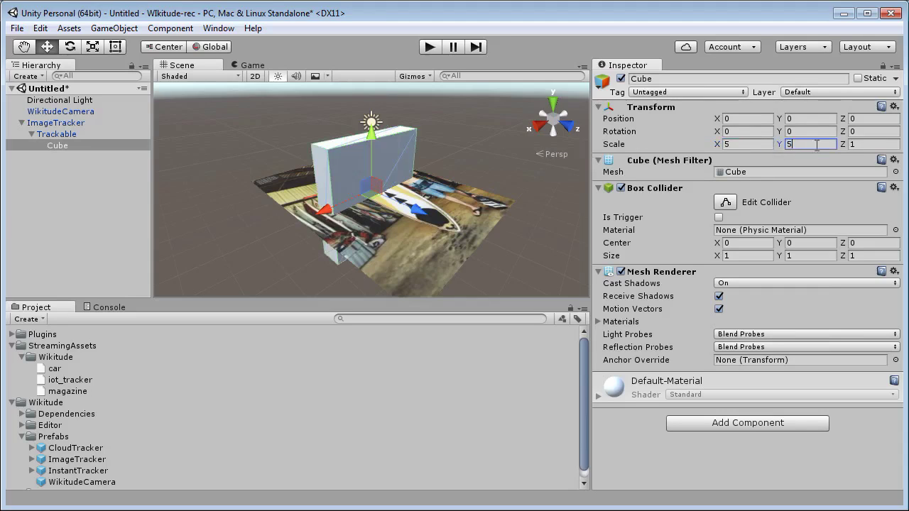
left_click(860, 145)
type("5")
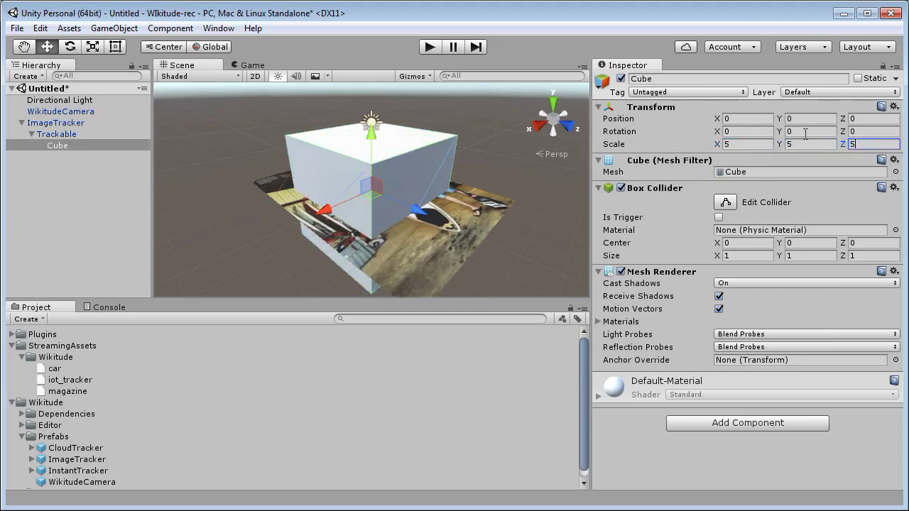
- Set the cube's Y position to 2.5 so it sits on top of the pageOne target image
left_click(811, 120)
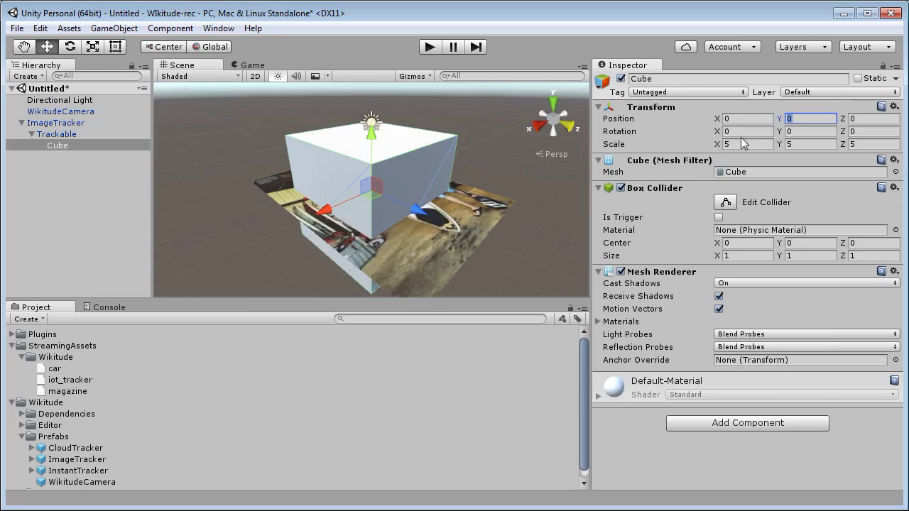
type("2.5")
scroll(430, 187, "down", 5)
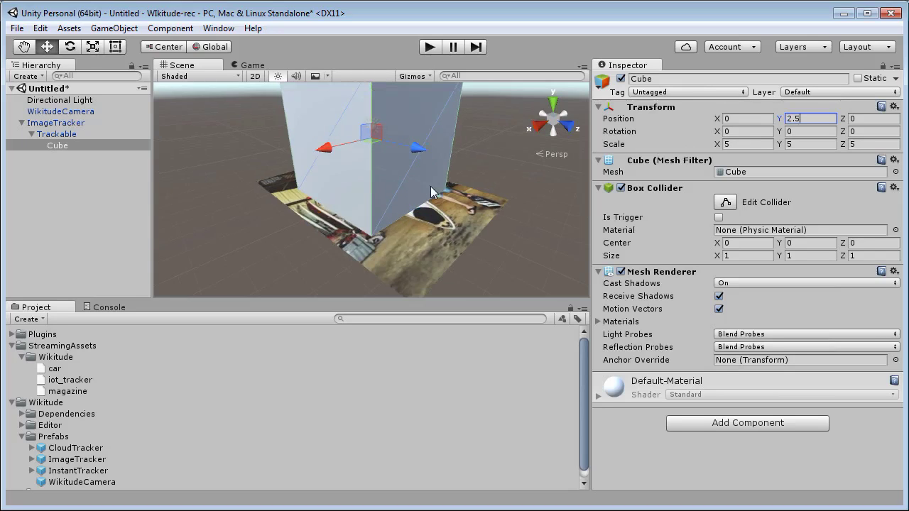
left_click_drag(462, 173, 383, 193, "alt")
middle_click_drag(383, 193, 429, 193)
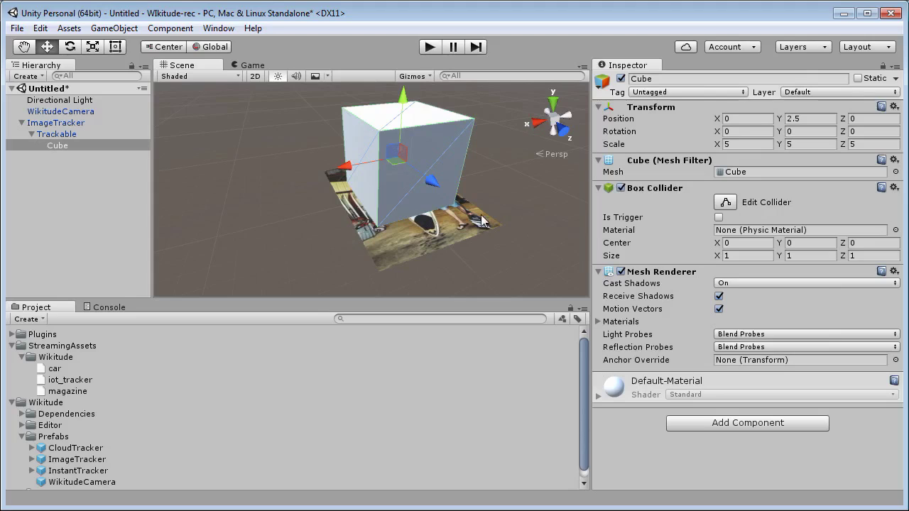
- Test-run the Wikitude scene in the editor, check the console messages and stop the run
left_click(426, 48)
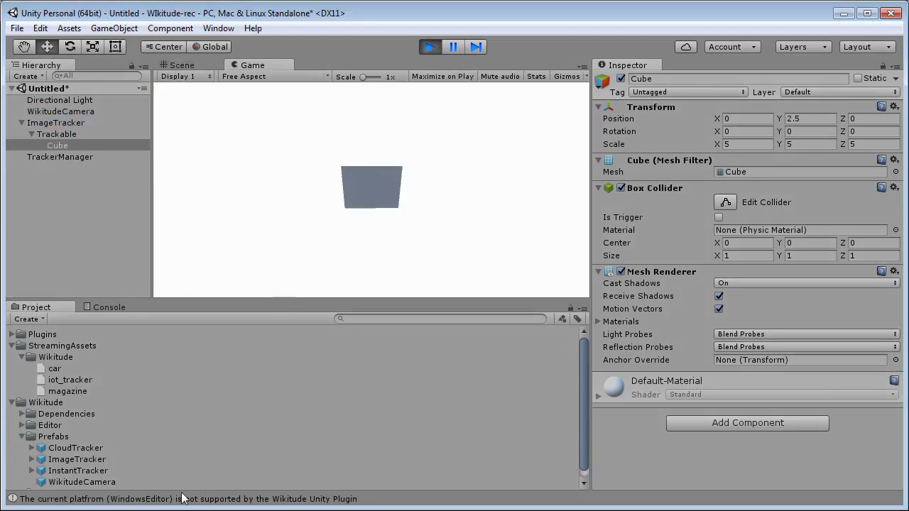
left_click(105, 307)
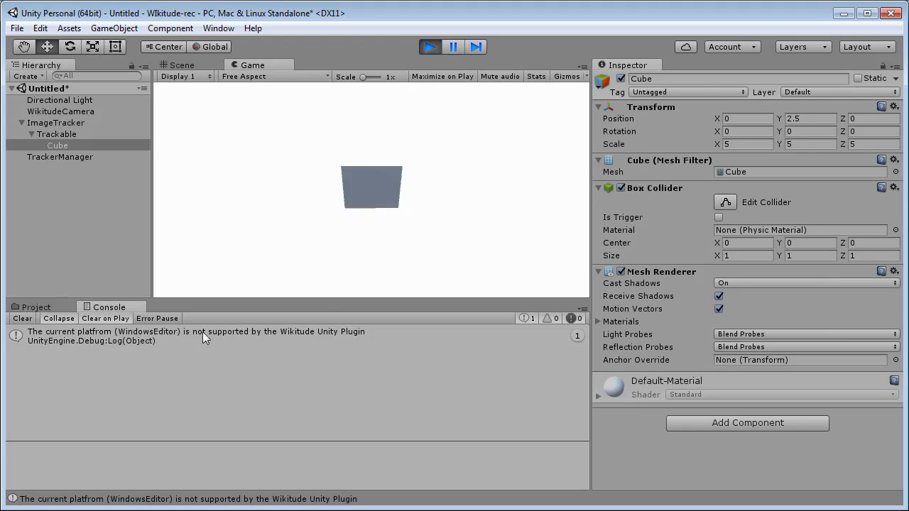
left_click(430, 47)
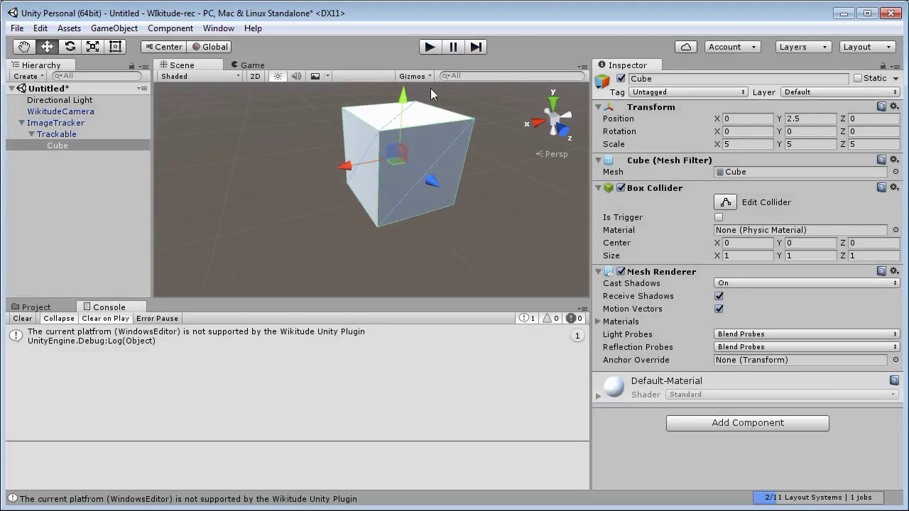
- Set the Android bundle identifier in the project's Player settings to com.thoughtfulmonkey.wikituderec
left_click(16, 28)
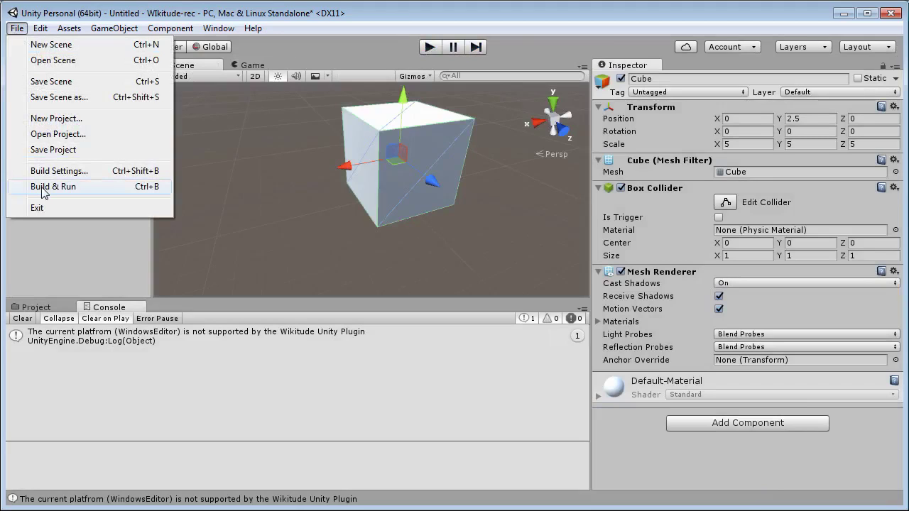
mouse_move(41, 29)
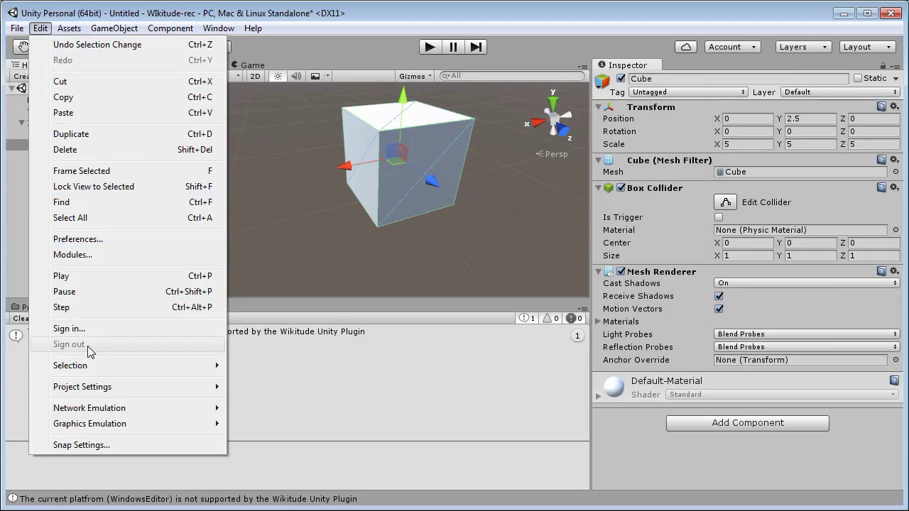
mouse_move(125, 388)
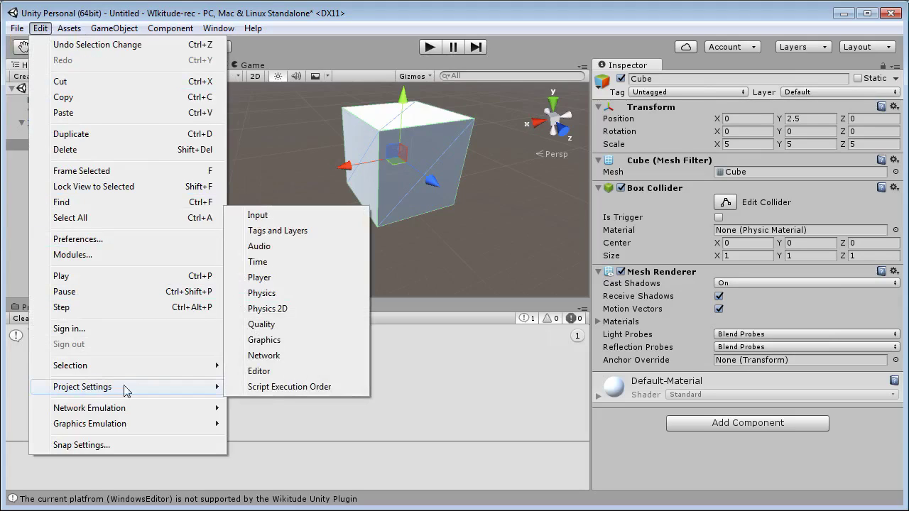
left_click(268, 278)
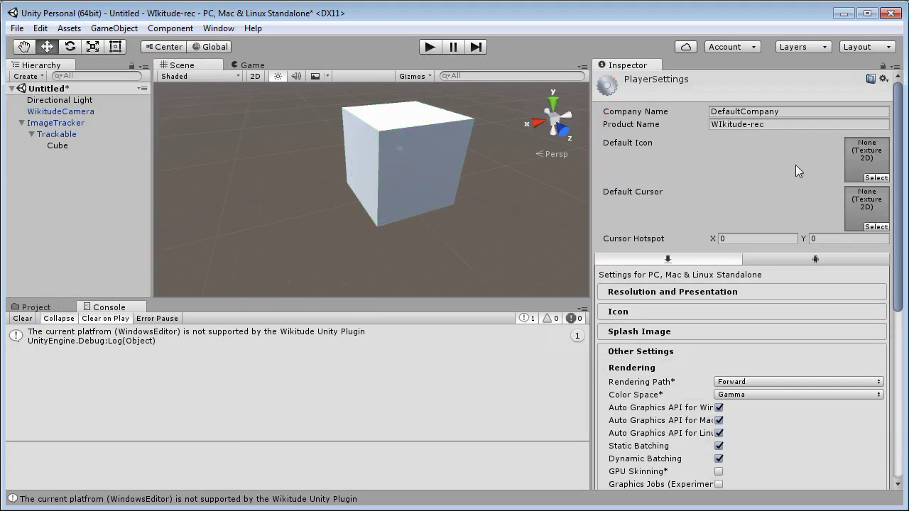
scroll(771, 208, "down", 5)
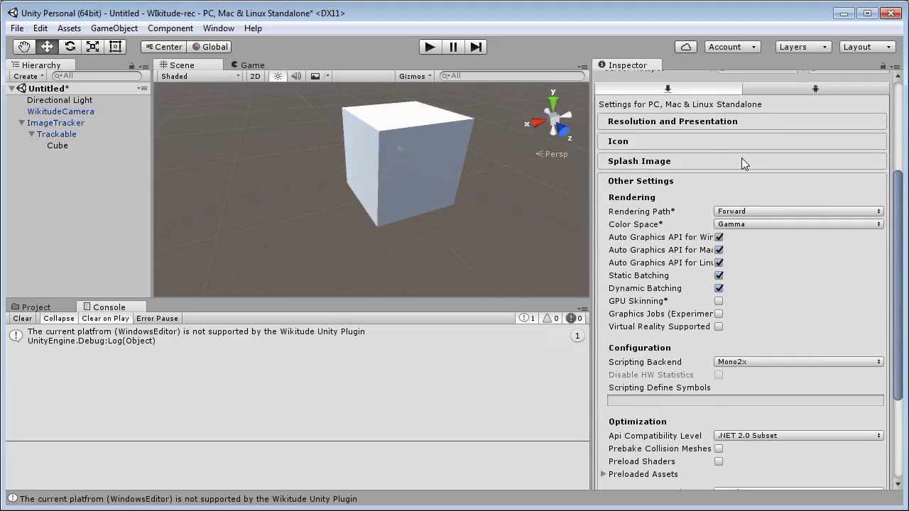
scroll(741, 158, "up", 3)
left_click(777, 173)
scroll(696, 236, "down", 3)
left_click_drag(838, 348, 736, 347)
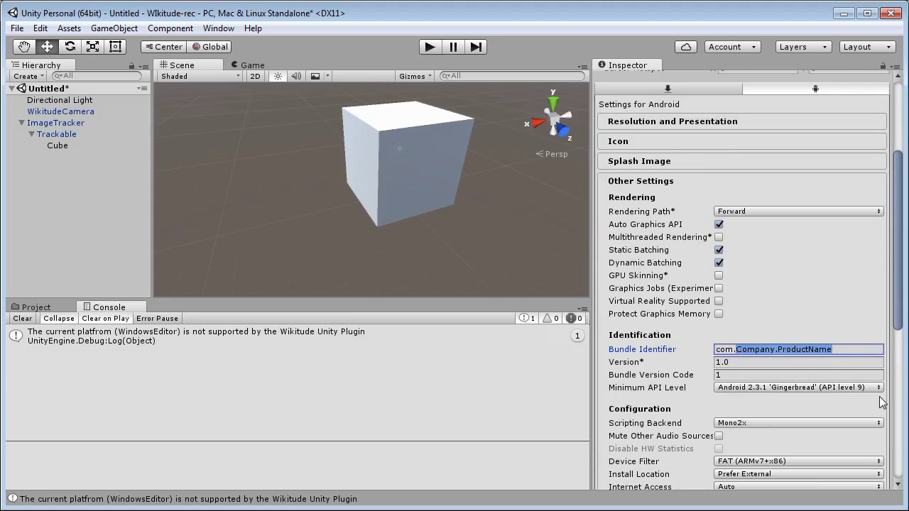
type("thoughtfulmon")
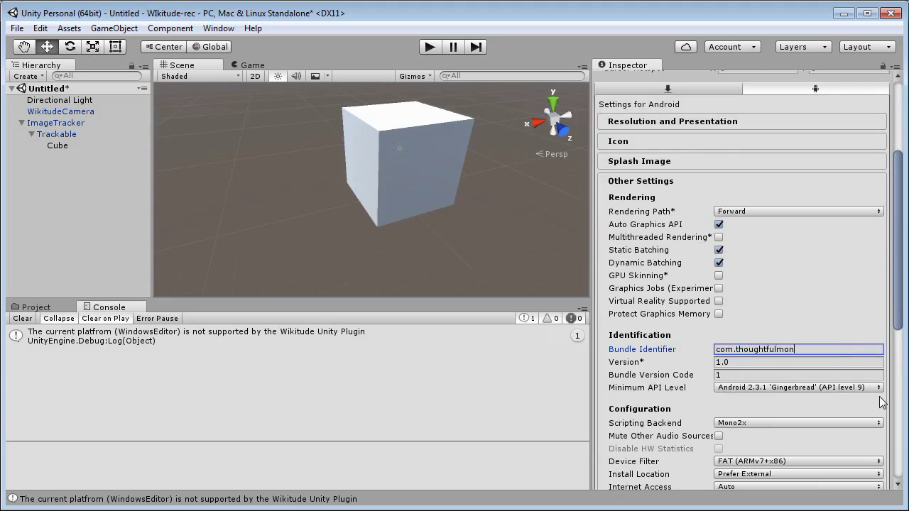
type("key.wikituderec")
- Build the project for the Android platform, saving the APK as wikituderec in the WIkitude-rec project folder
left_click(17, 28)
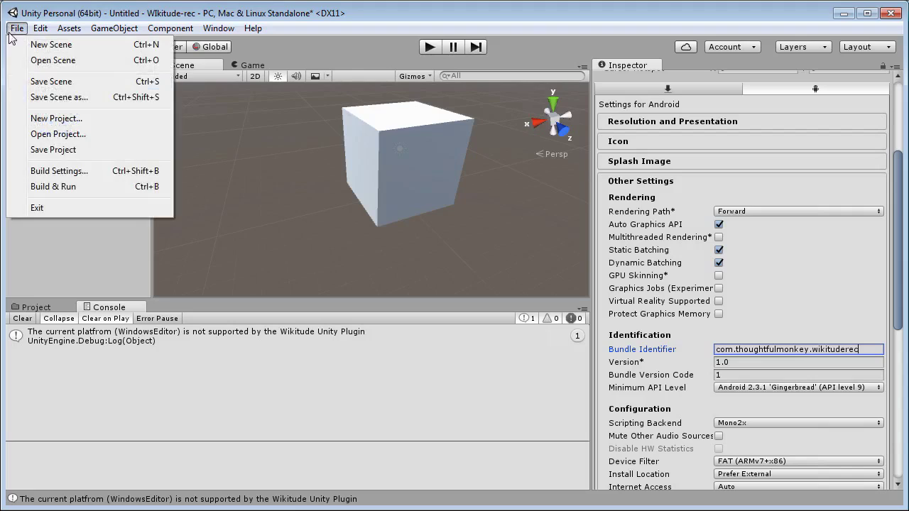
left_click(47, 172)
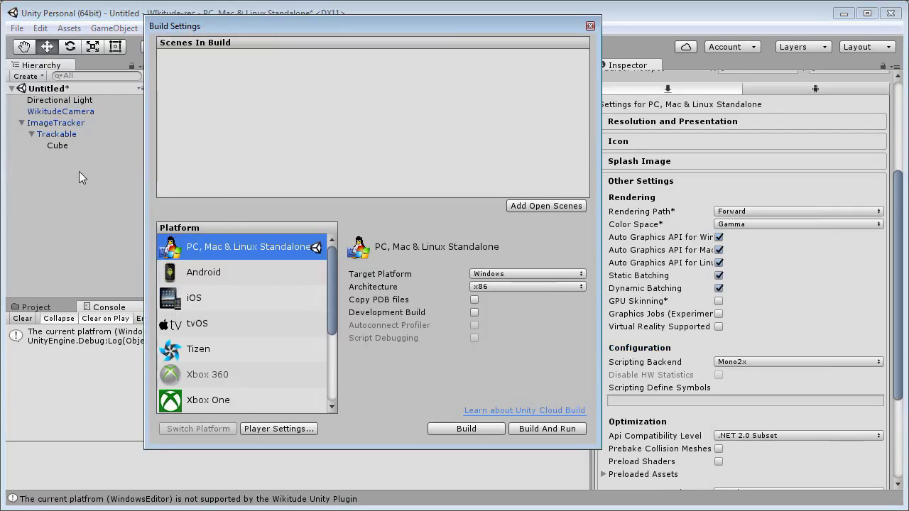
left_click(213, 273)
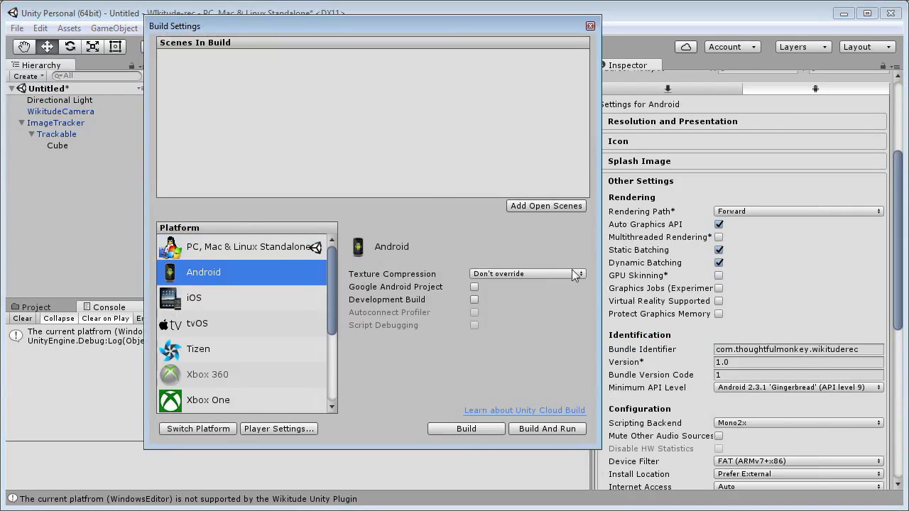
left_click(466, 429)
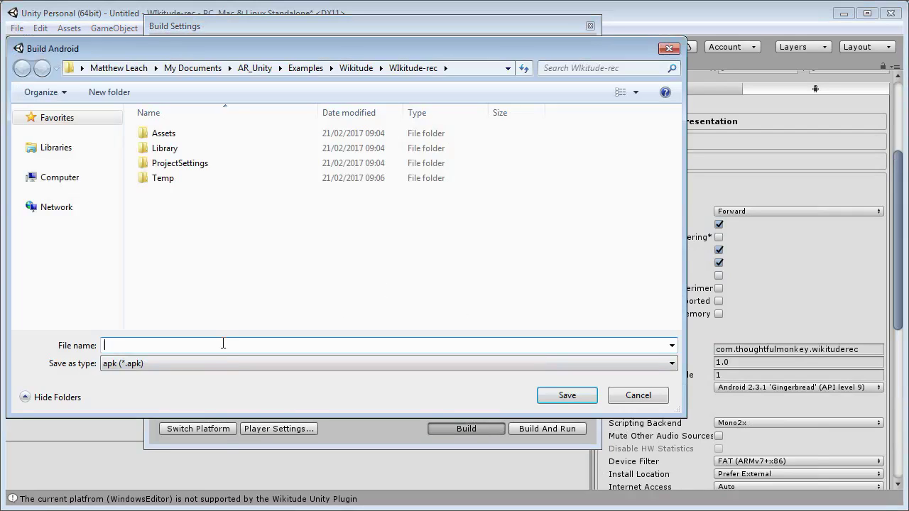
type("wikituderec")
left_click(567, 395)
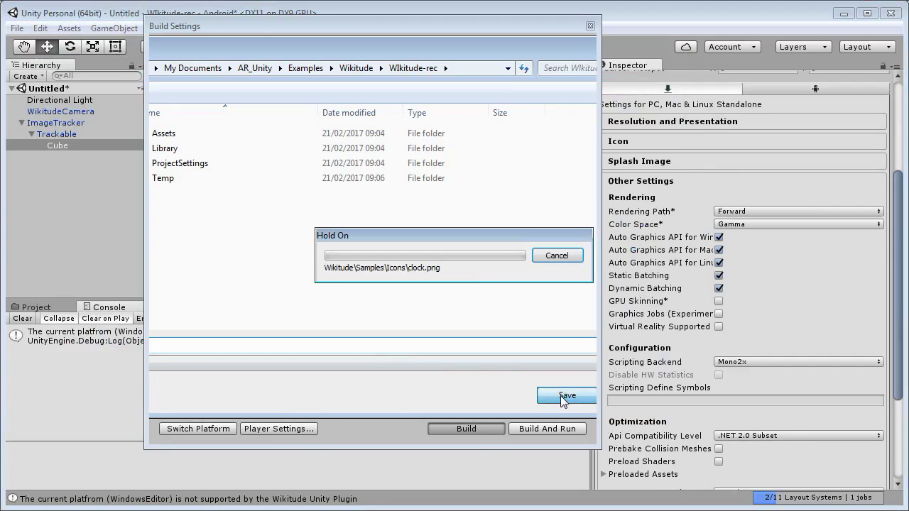